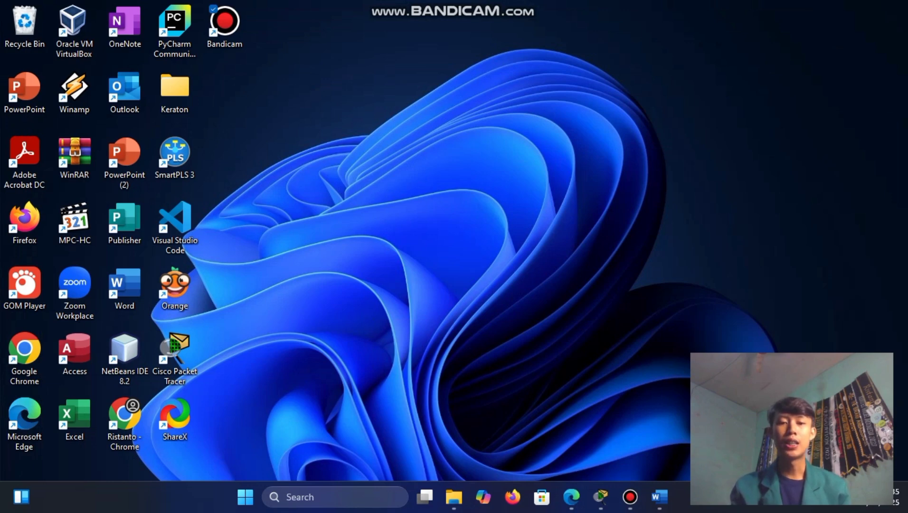
- Switch to Microsoft Edge and read the network simulation requirements in UAS IF-IVB.pdf
click(571, 496)
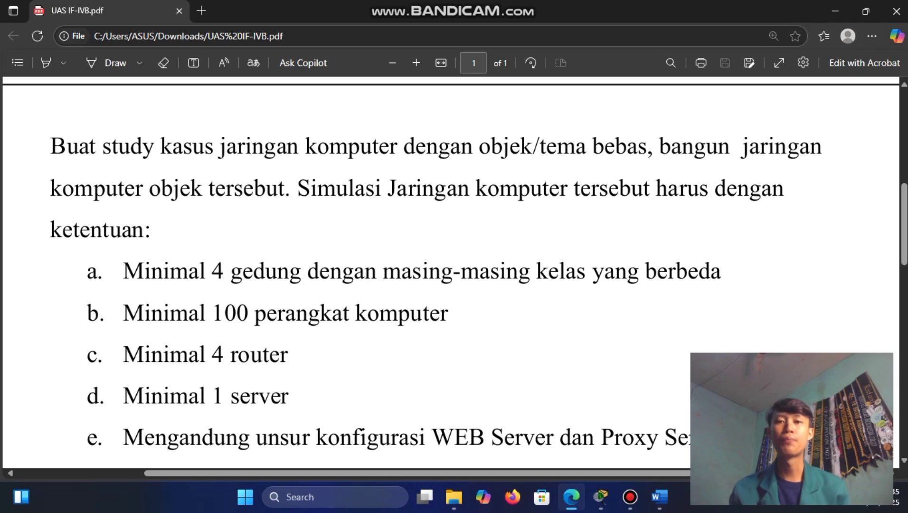
click(834, 10)
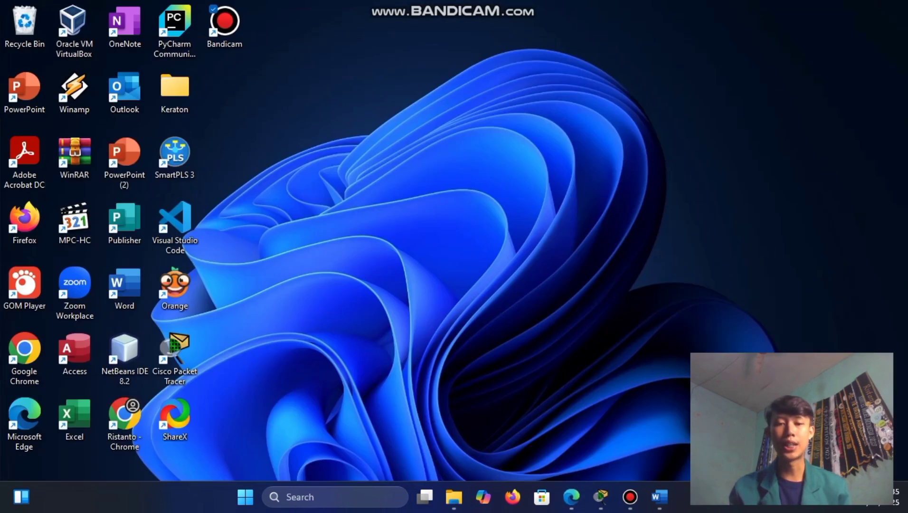
- Switch to Cisco Packet Tracer and examine the arrangement of the PCs, switches, routers, cloud, DSL modem and server in the logical topology
click(600, 497)
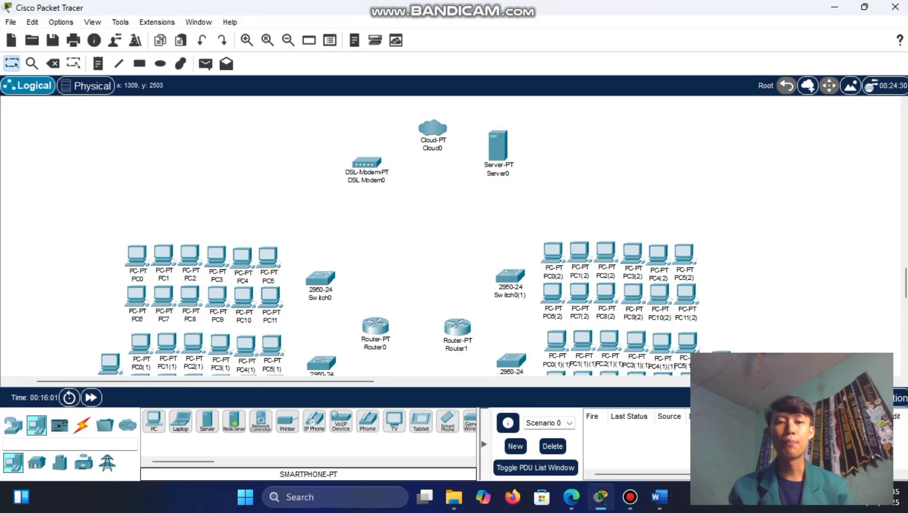
scroll(416, 237, down, 5)
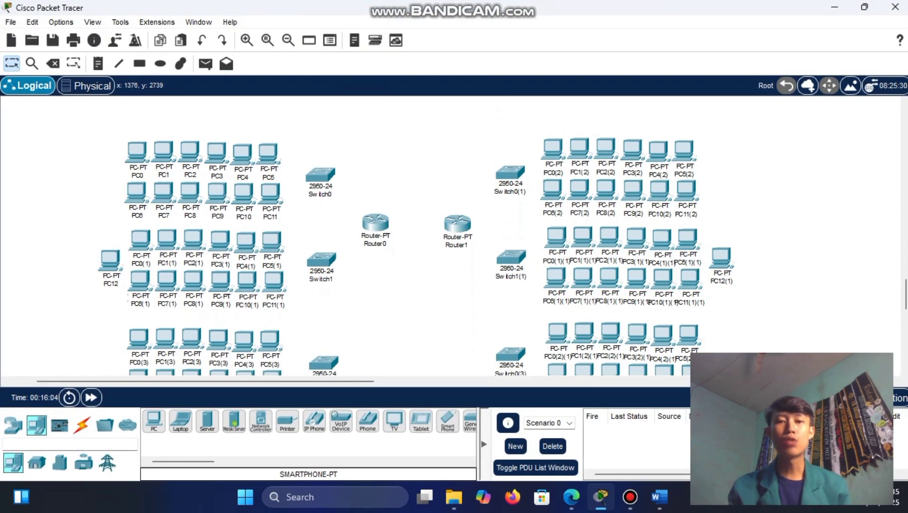
scroll(417, 237, down, 6)
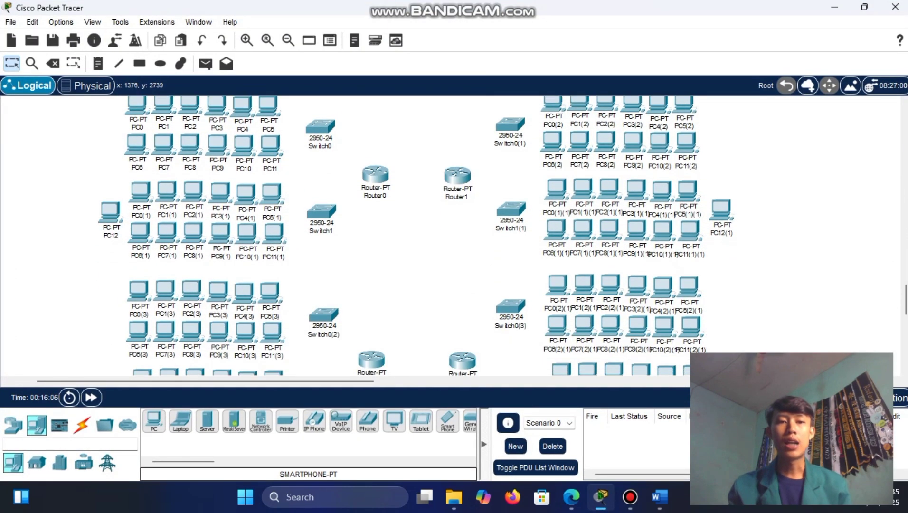
scroll(416, 237, up, 8)
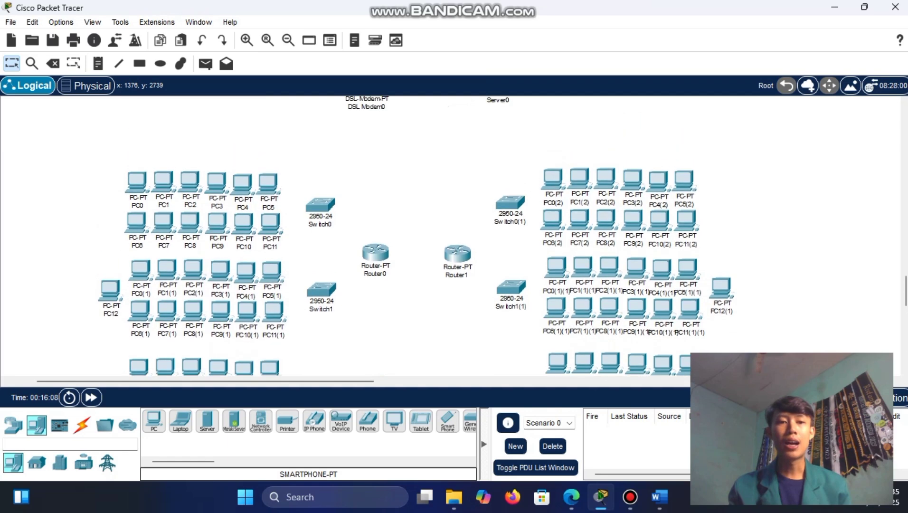
scroll(416, 237, down, 7)
scroll(416, 237, down, 2)
scroll(417, 237, up, 6)
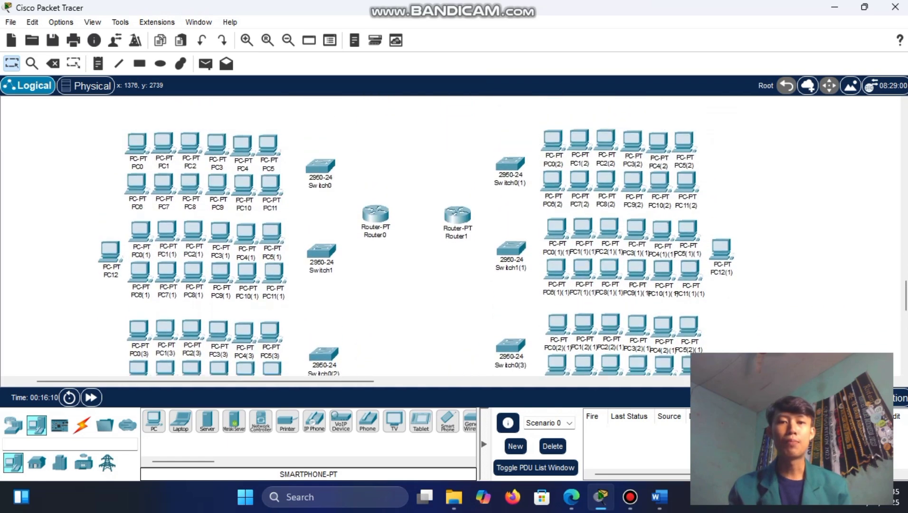
scroll(416, 237, down, 5)
scroll(416, 237, down, 4)
scroll(416, 238, up, 7)
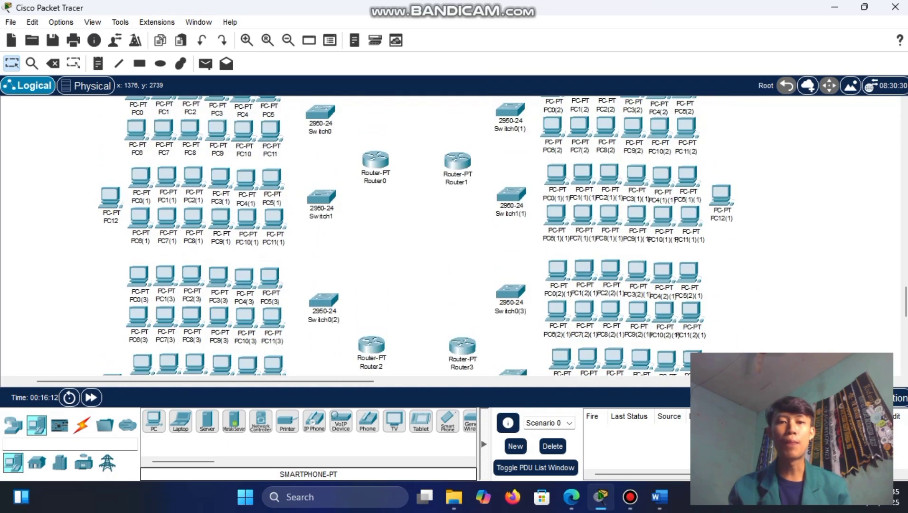
scroll(416, 237, up, 2)
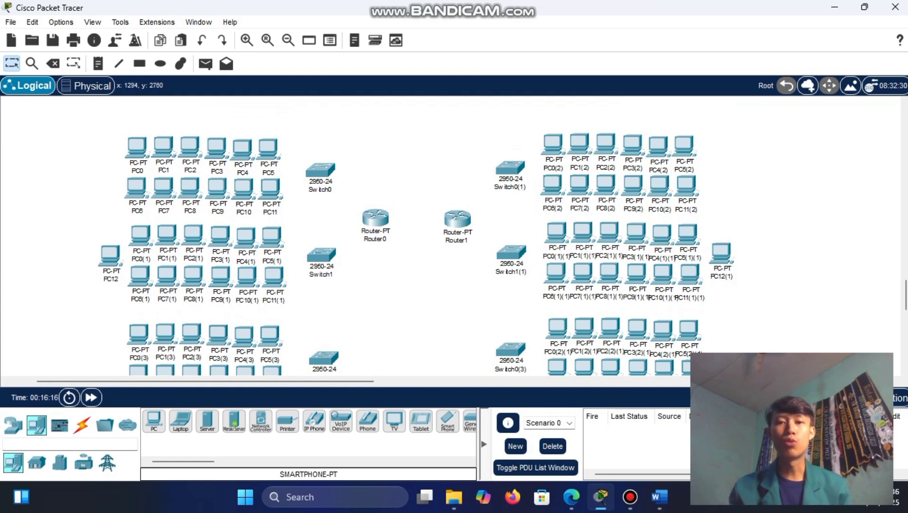
scroll(417, 238, down, 10)
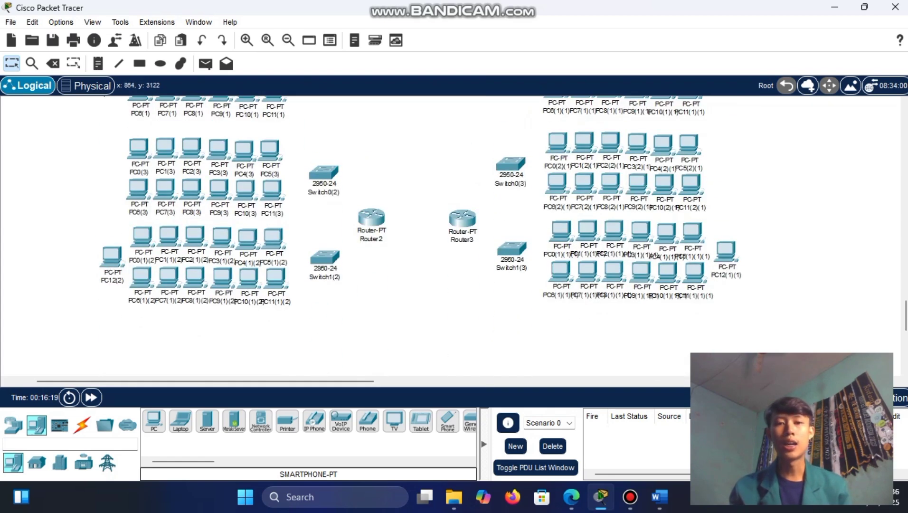
scroll(417, 237, up, 13)
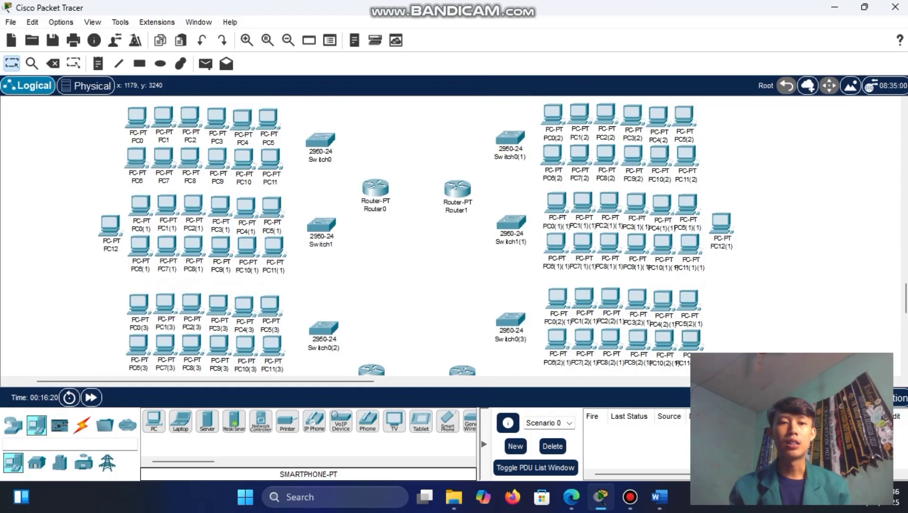
scroll(417, 238, down, 3)
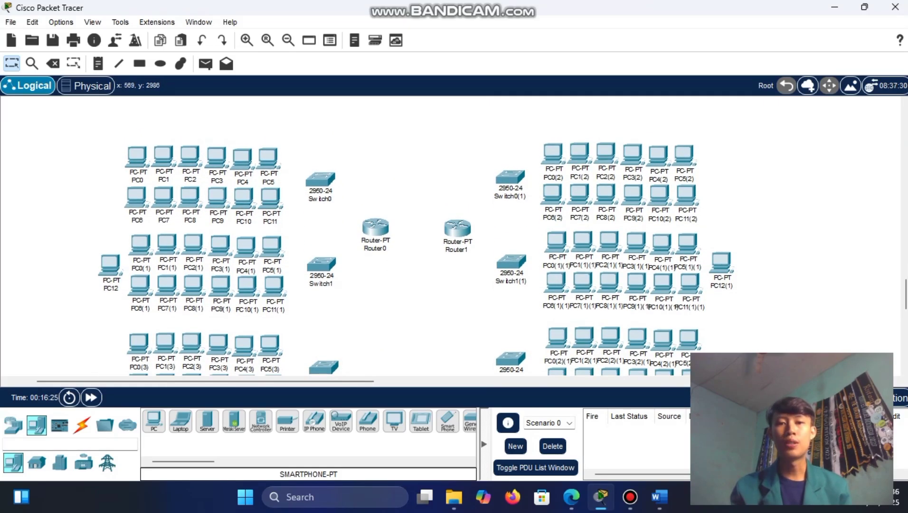
scroll(451, 237, up, 3)
scroll(451, 238, down, 4)
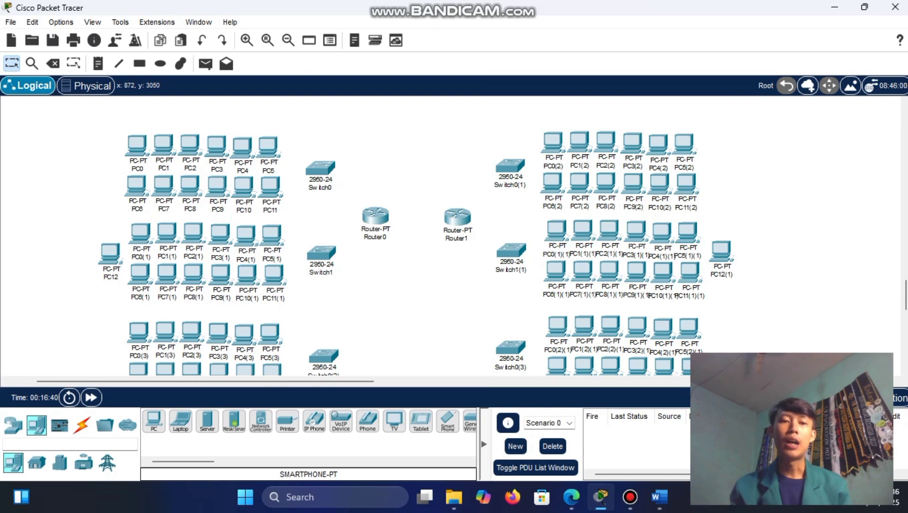
scroll(416, 254, up, 3)
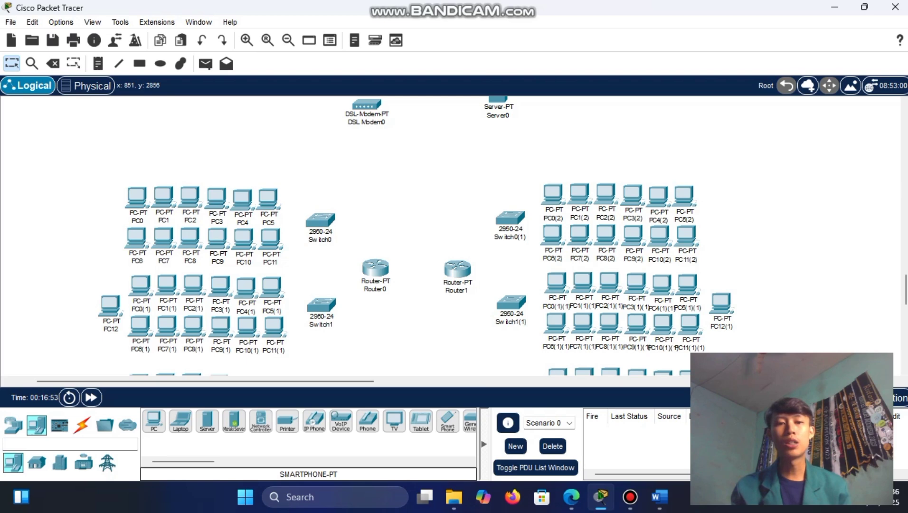
scroll(417, 240, down, 4)
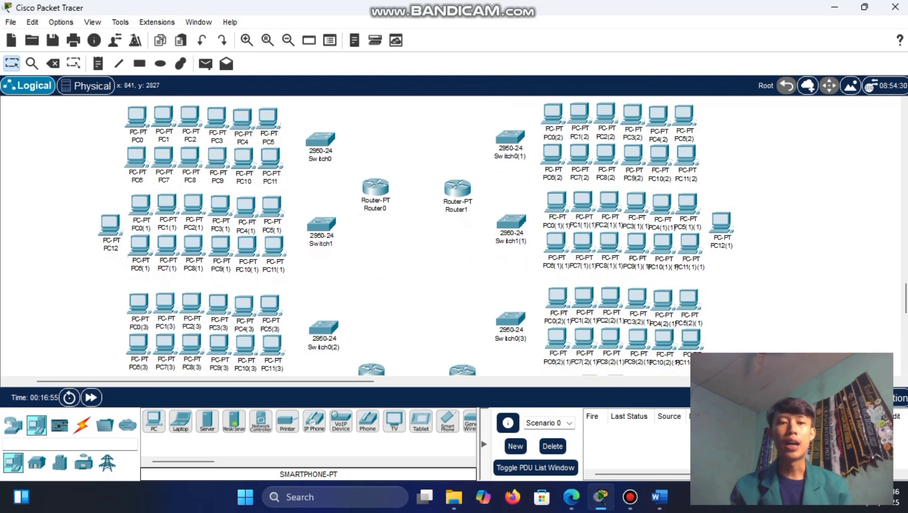
scroll(416, 240, down, 3)
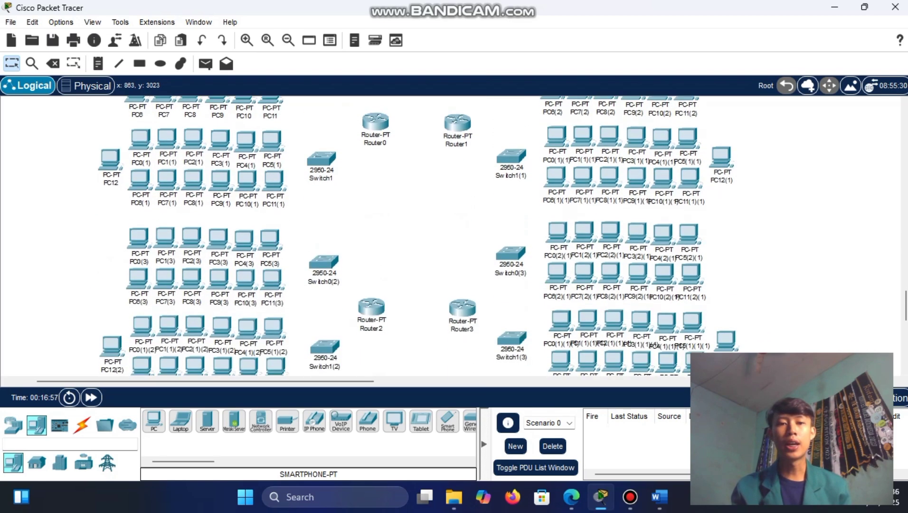
scroll(416, 239, up, 5)
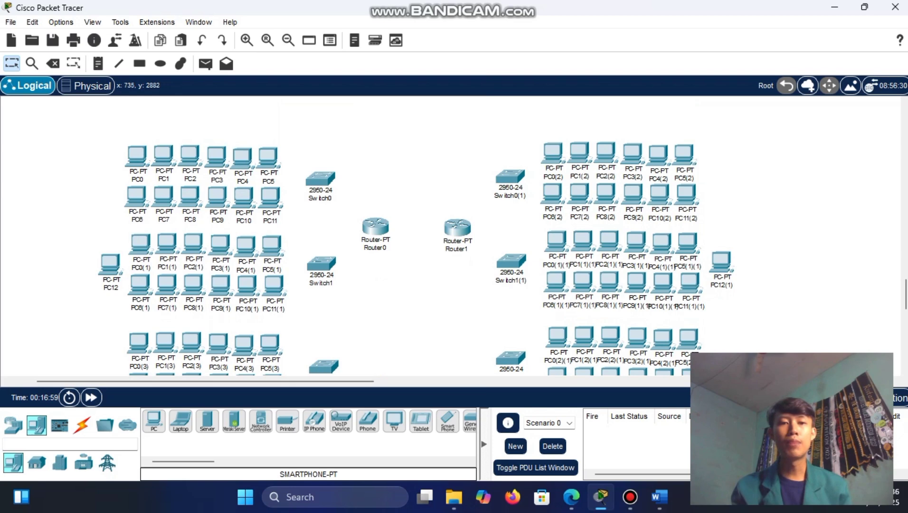
scroll(417, 239, down, 6)
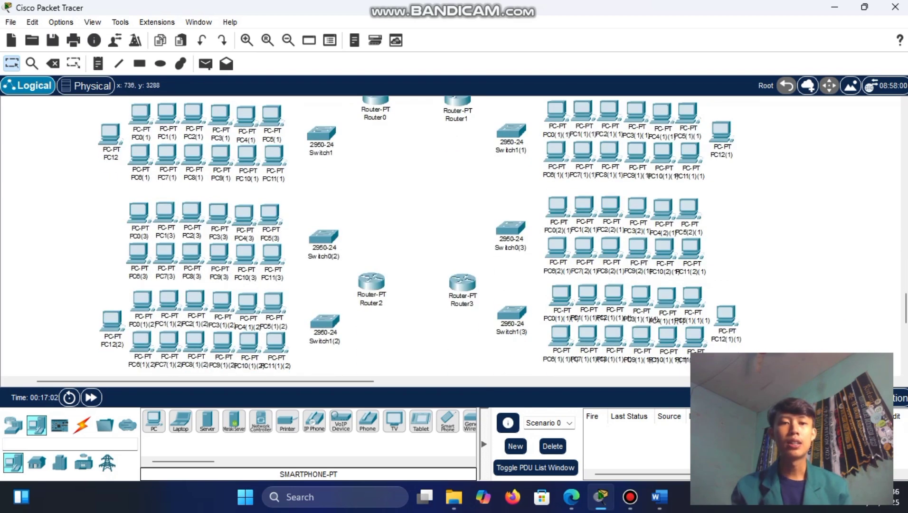
scroll(416, 239, up, 5)
scroll(416, 240, up, 3)
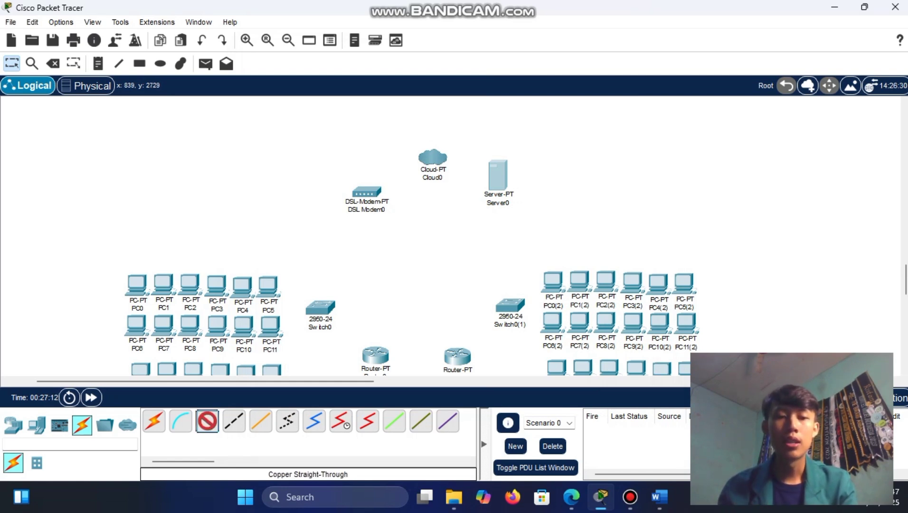
- Connect Server0's FastEthernet0 port to Cloud0's Ethernet6 port with a copper straight-through cable
click(499, 179)
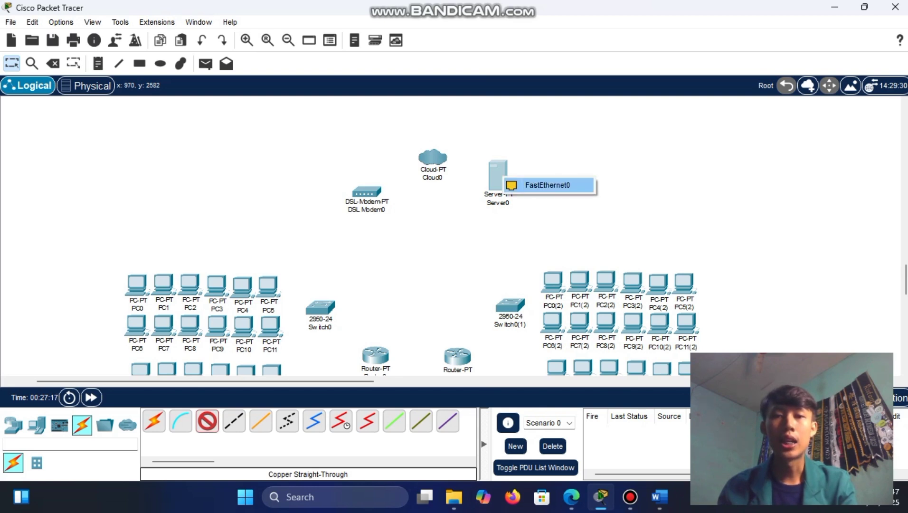
click(522, 185)
click(435, 159)
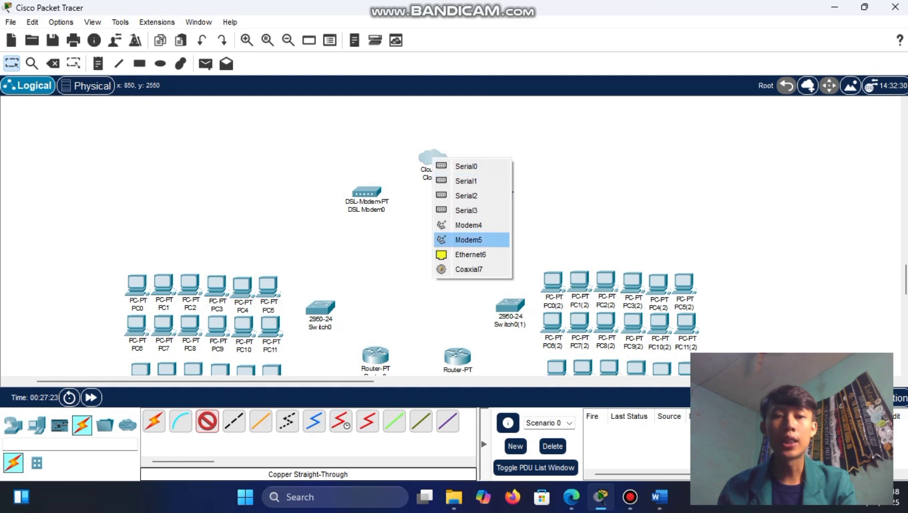
click(470, 255)
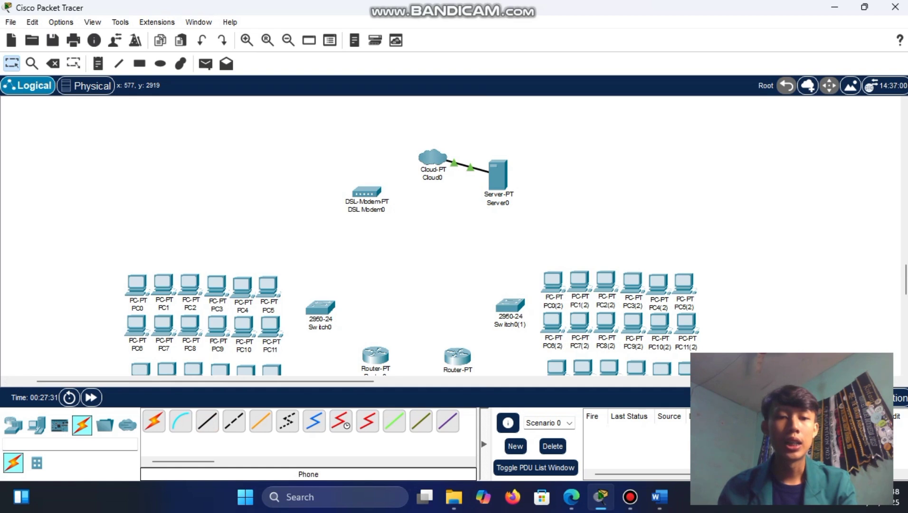
- Connect Cloud0's Modem4 port to Port 0 of DSL Modem0 with a phone cable
click(287, 421)
click(433, 159)
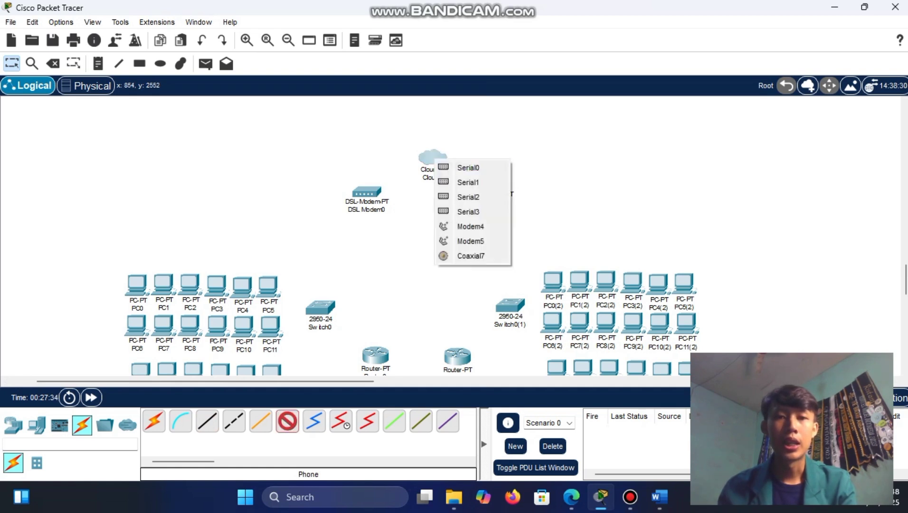
click(470, 227)
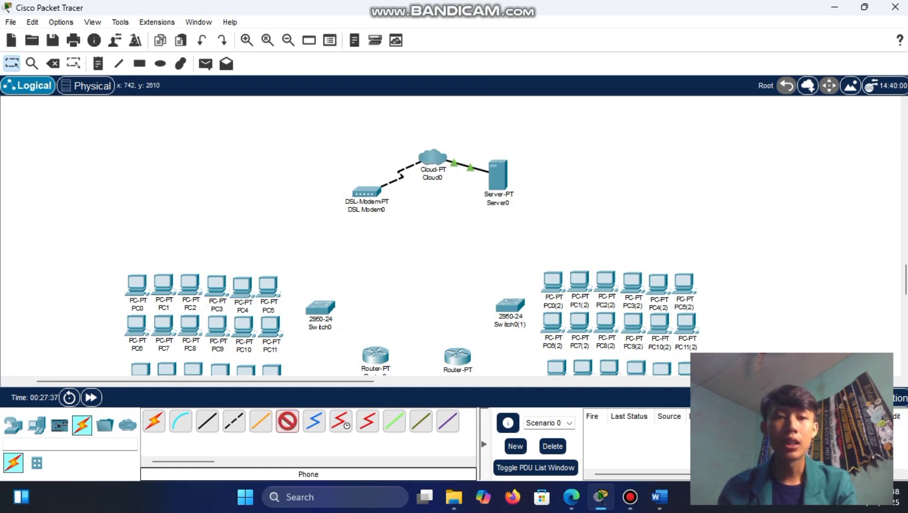
click(364, 192)
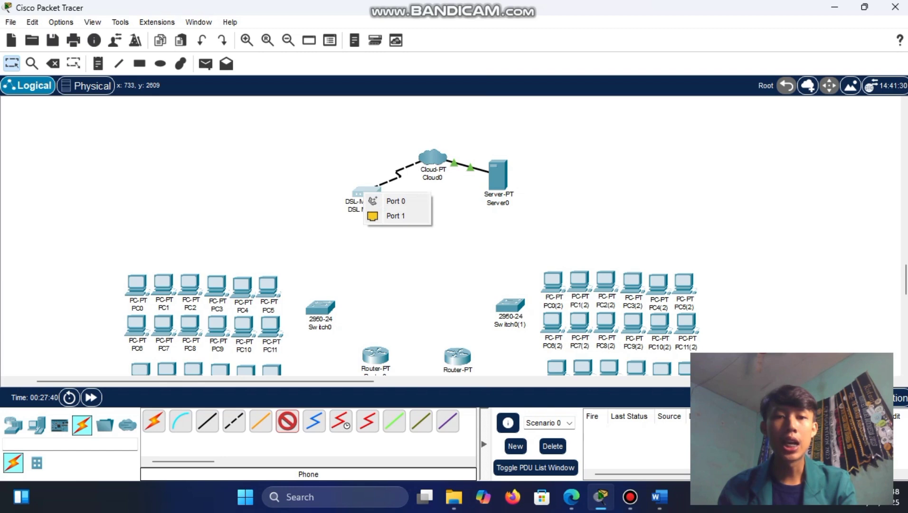
click(396, 201)
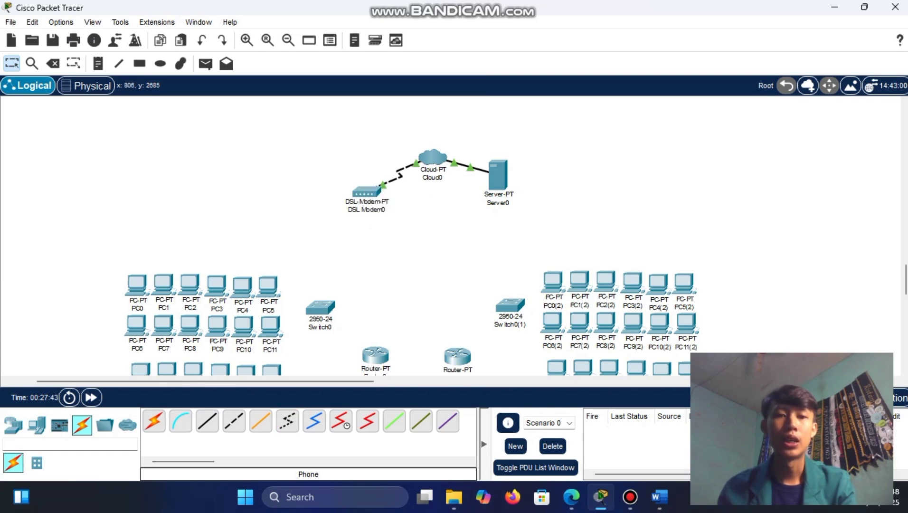
- Connect PC0's FastEthernet0 port to FastEthernet0/1 on Switch0 with a copper straight-through cable
scroll(416, 237, down, 5)
scroll(417, 237, up, 3)
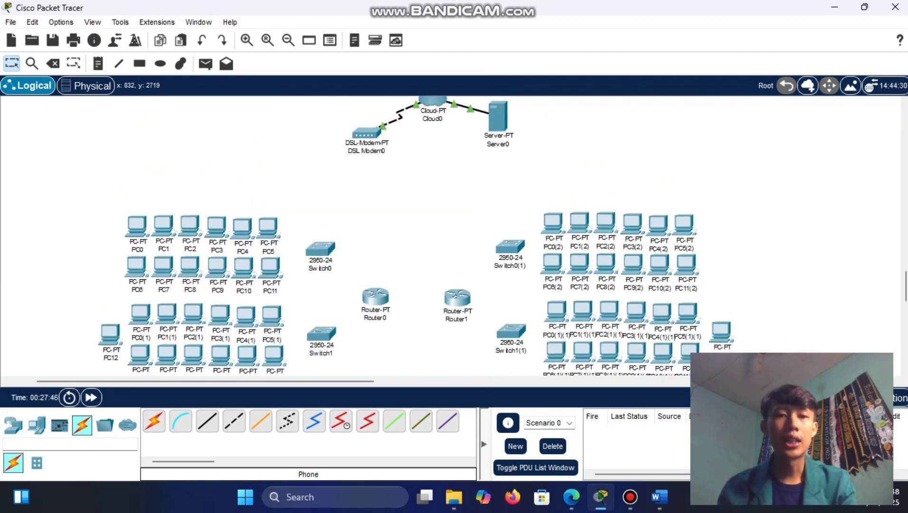
scroll(416, 238, down, 3)
scroll(417, 237, up, 1)
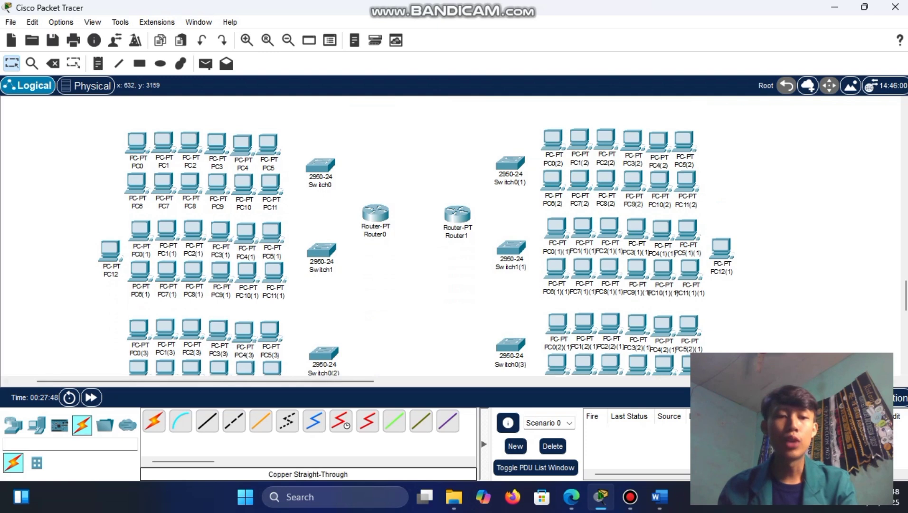
click(208, 420)
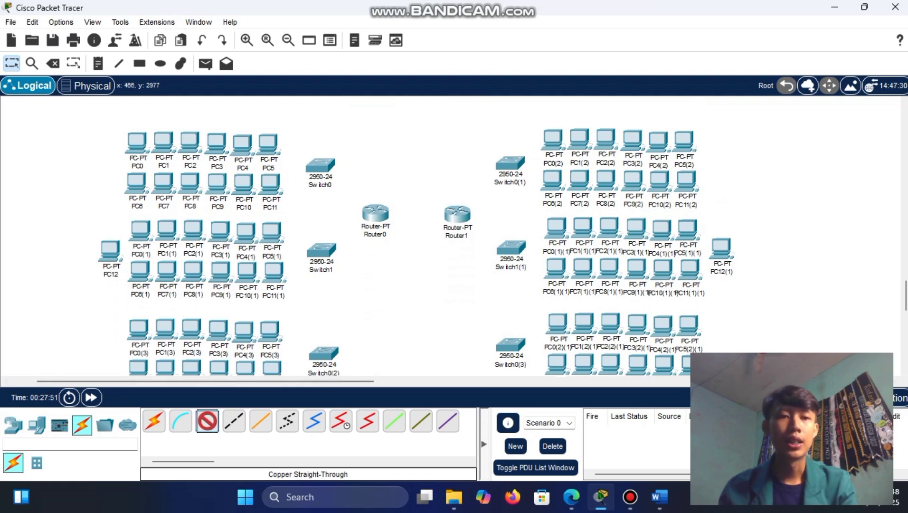
click(136, 141)
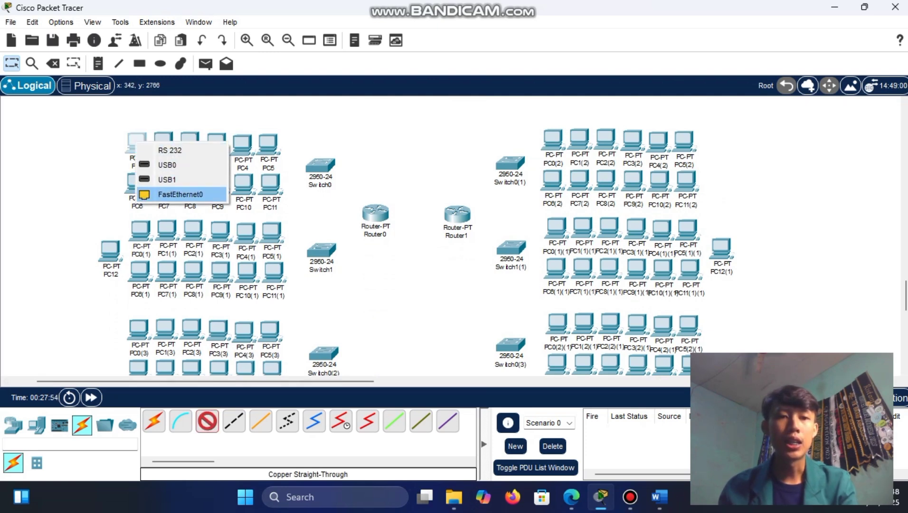
click(161, 193)
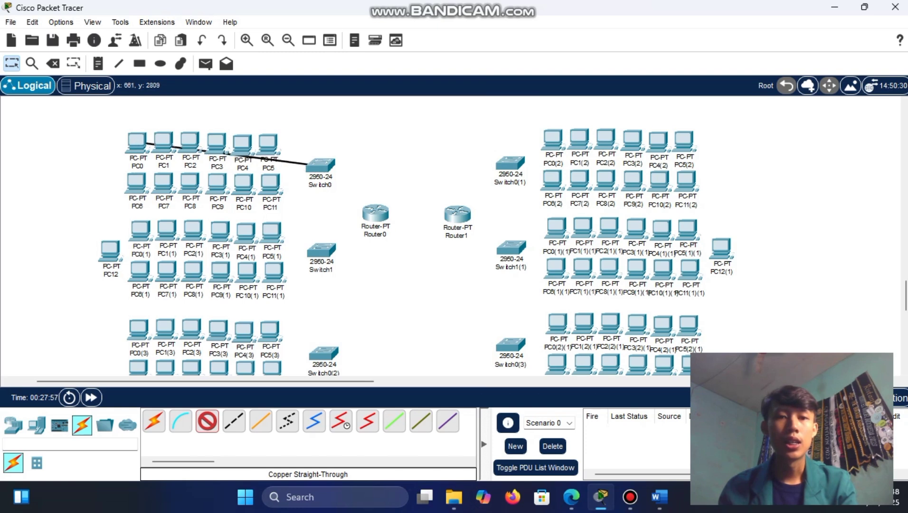
click(309, 165)
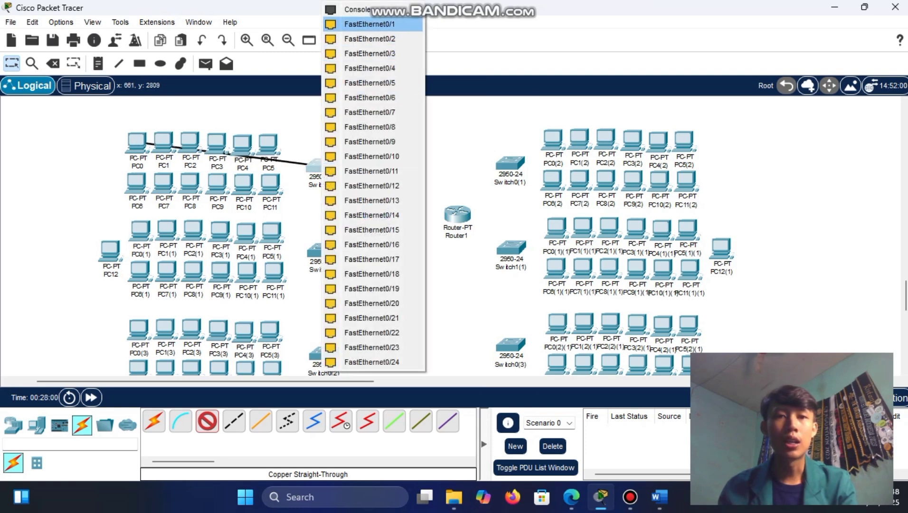
click(369, 24)
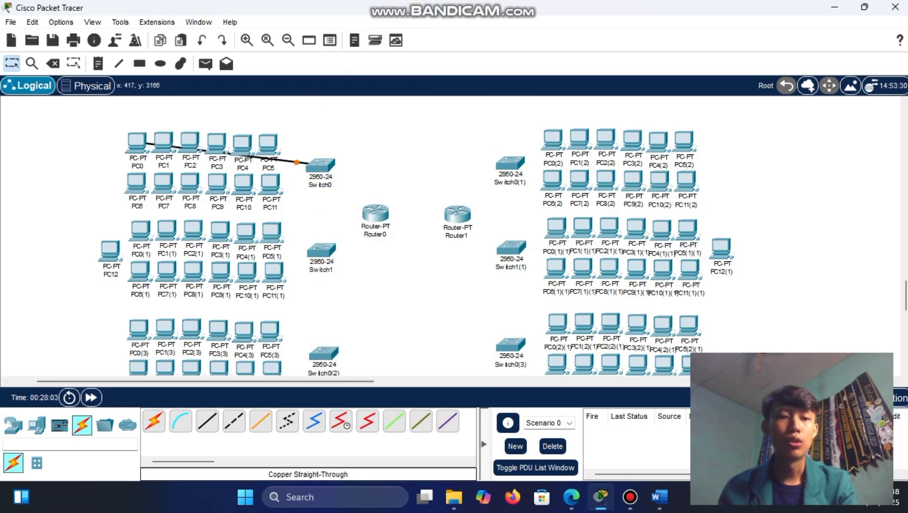
- Connect PC1's FastEthernet0 port to FastEthernet0/2 on Switch0 with a copper straight-through cable
click(171, 143)
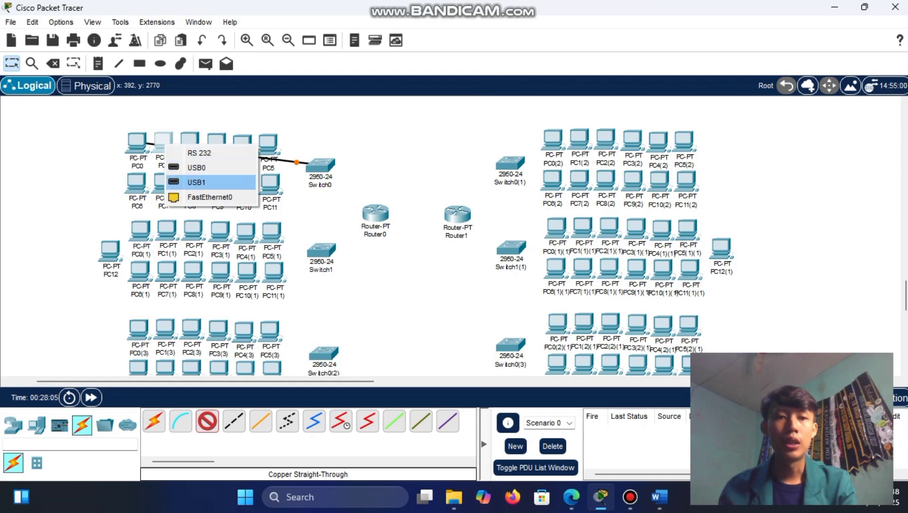
click(203, 197)
click(320, 163)
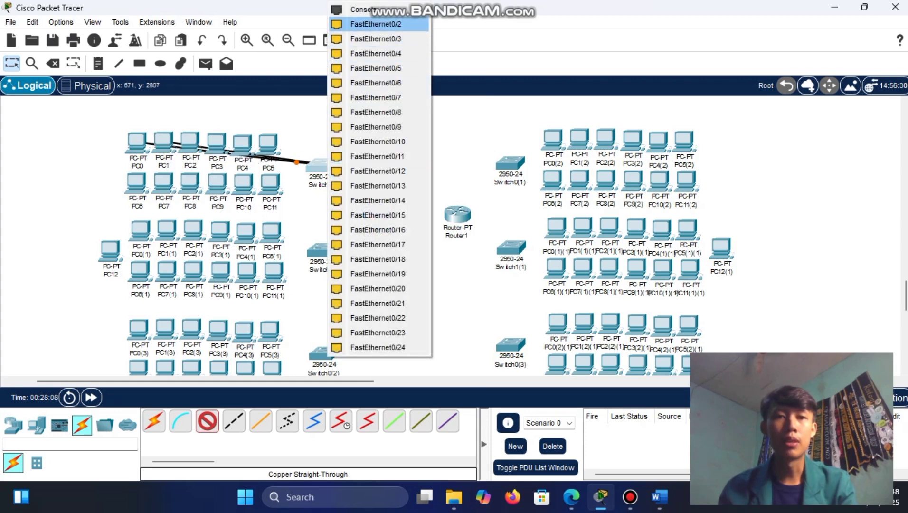
click(375, 23)
- Run a copper straight-through cable from PC2's FastEthernet0 port to Switch0
click(189, 140)
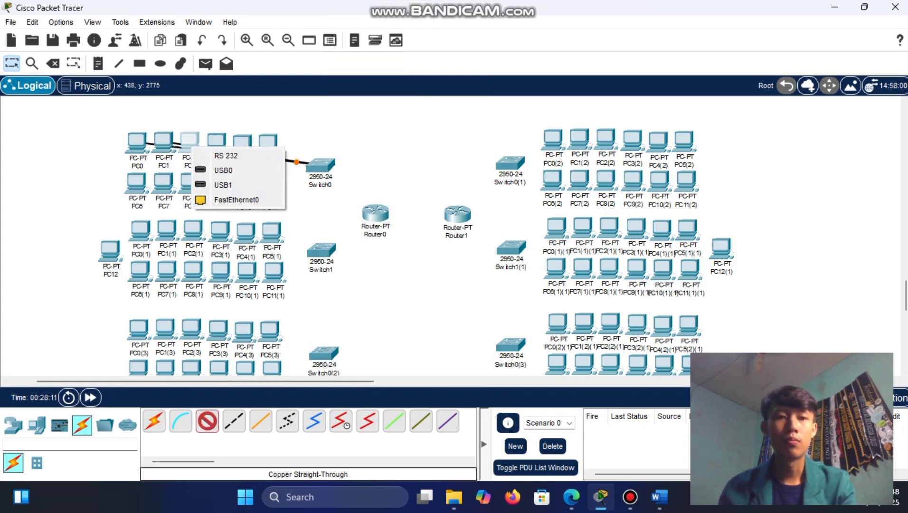
click(207, 196)
click(323, 165)
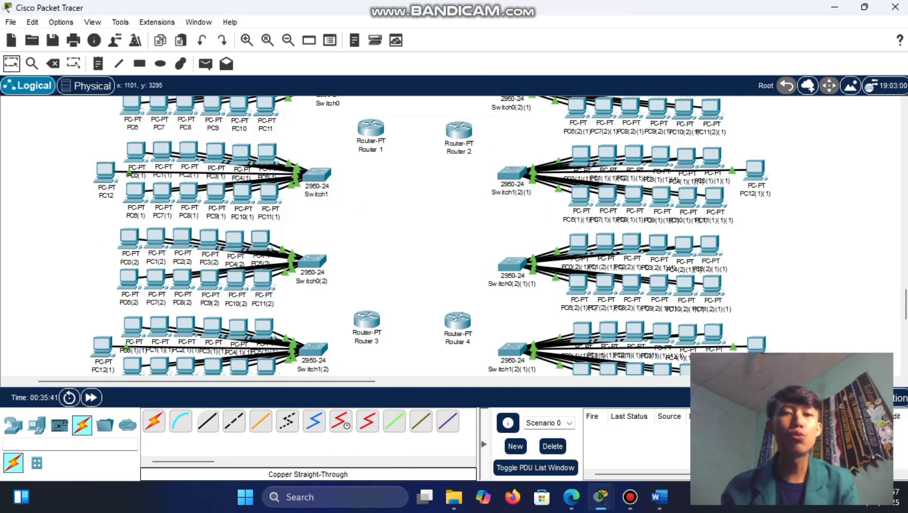
- Power off Router 1 and install three PT-ROUTER-NM-1CE modules in its empty slots
scroll(431, 236, up, 3)
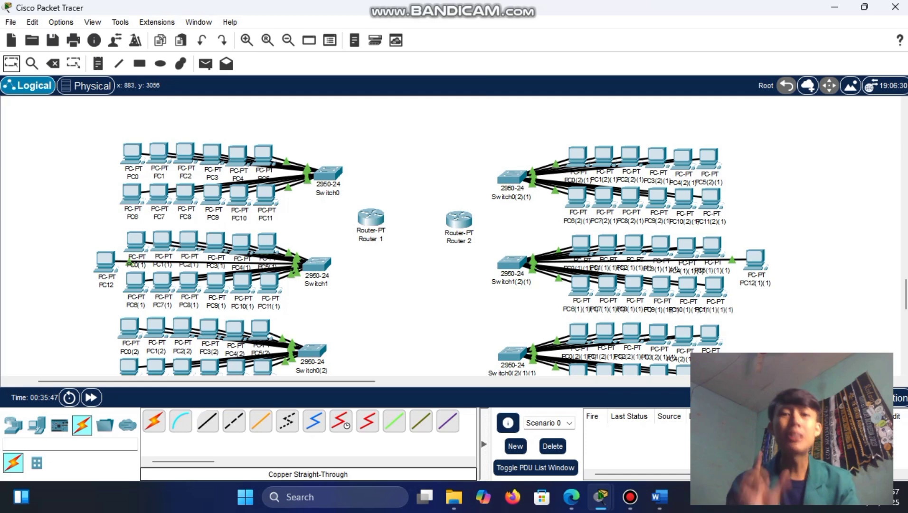
scroll(431, 236, down, 3)
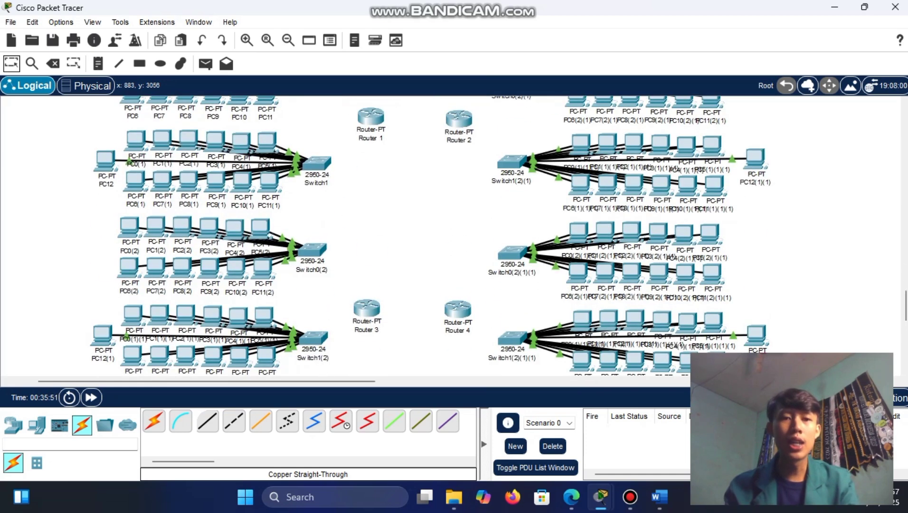
scroll(430, 236, up, 1)
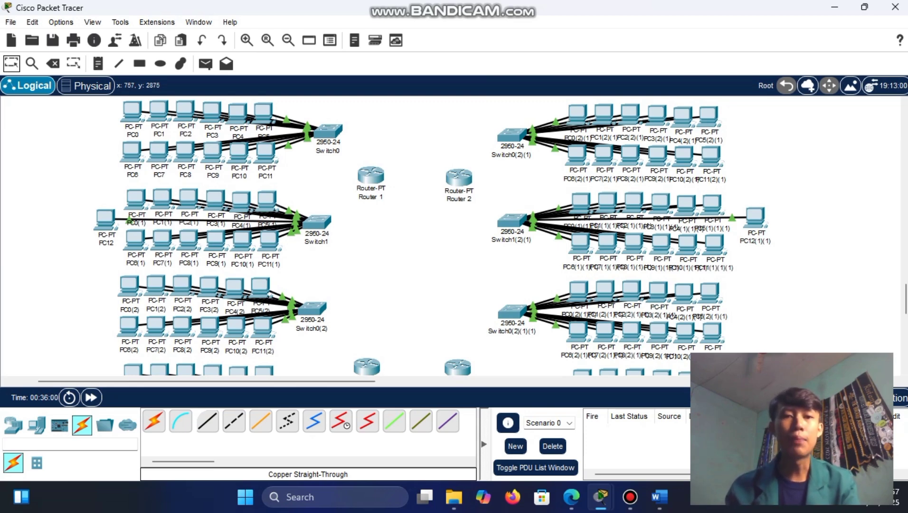
mouse_move(370, 179)
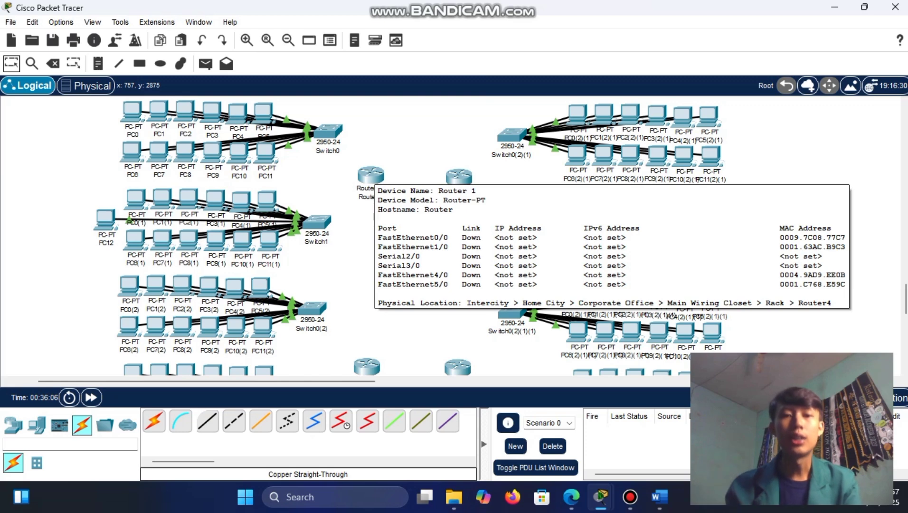
click(371, 176)
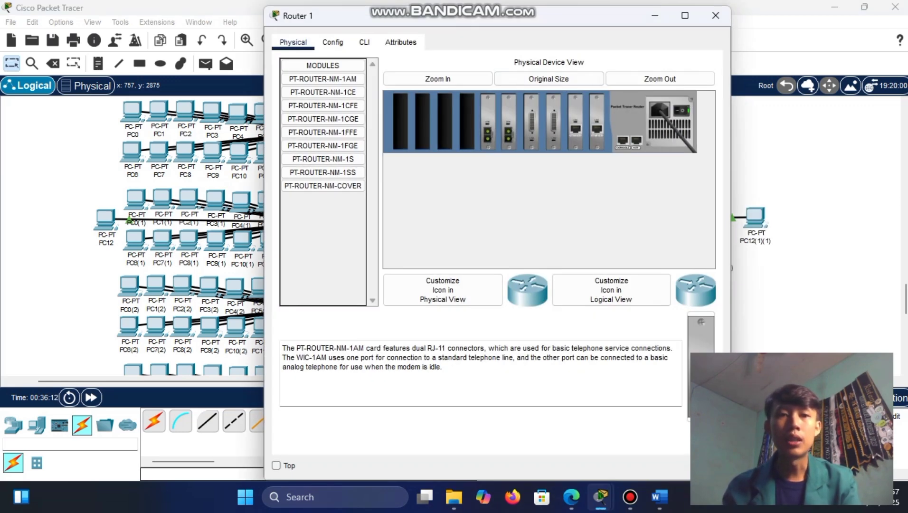
click(323, 92)
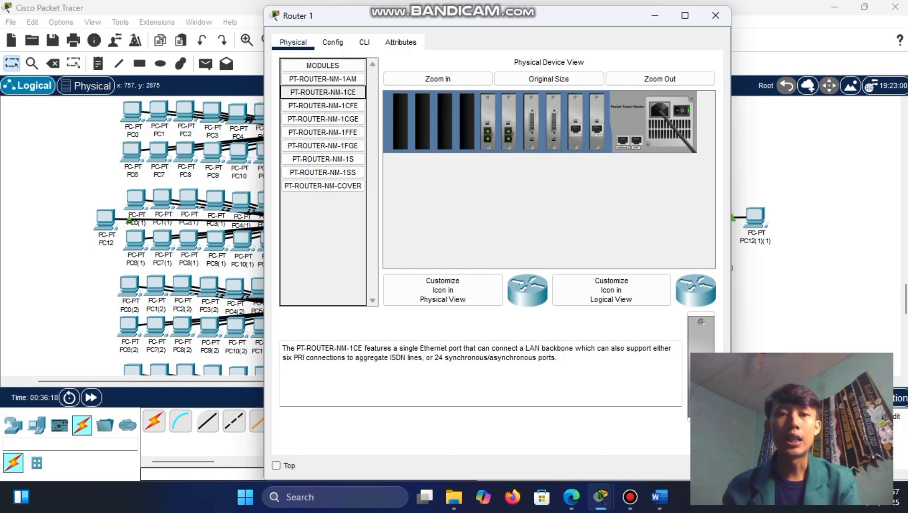
click(682, 110)
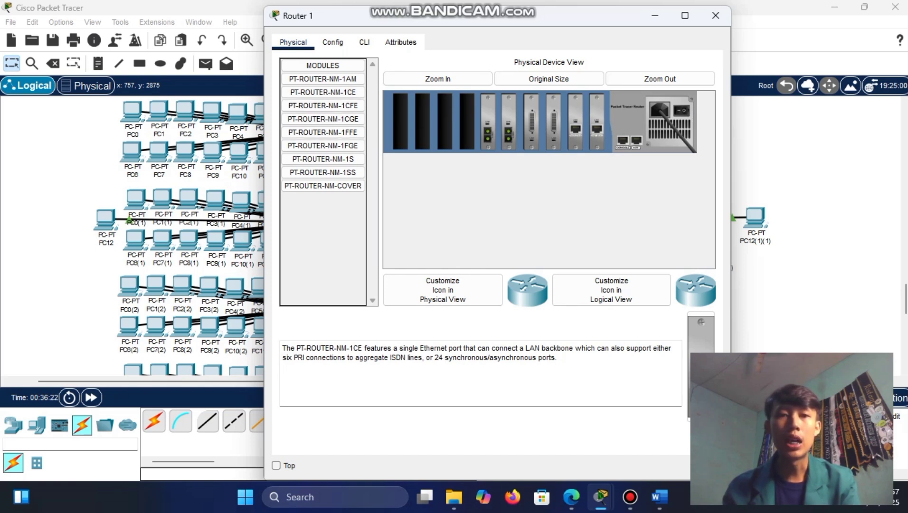
drag(323, 93, 467, 122)
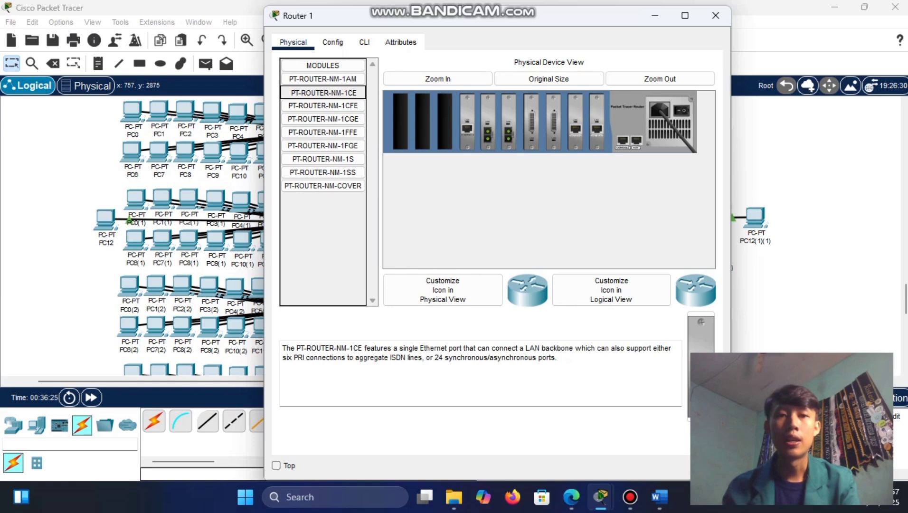
drag(323, 93, 445, 122)
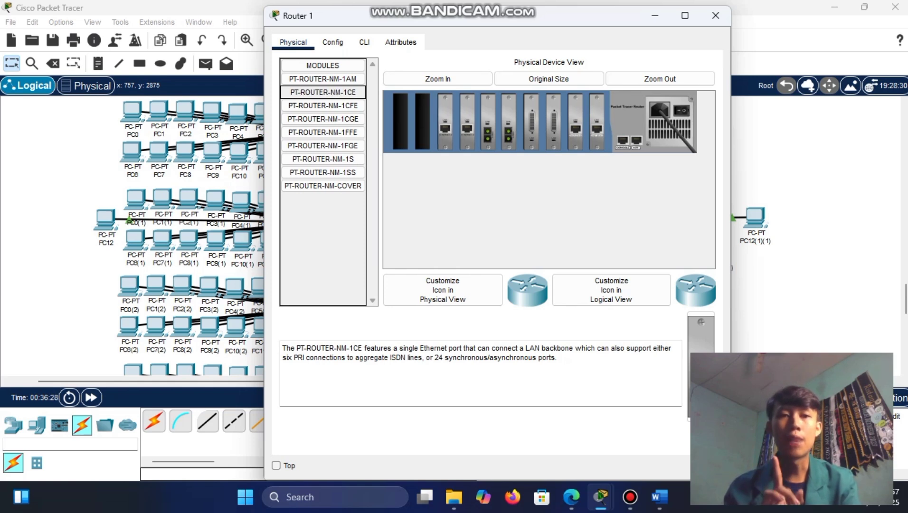
drag(323, 92, 423, 122)
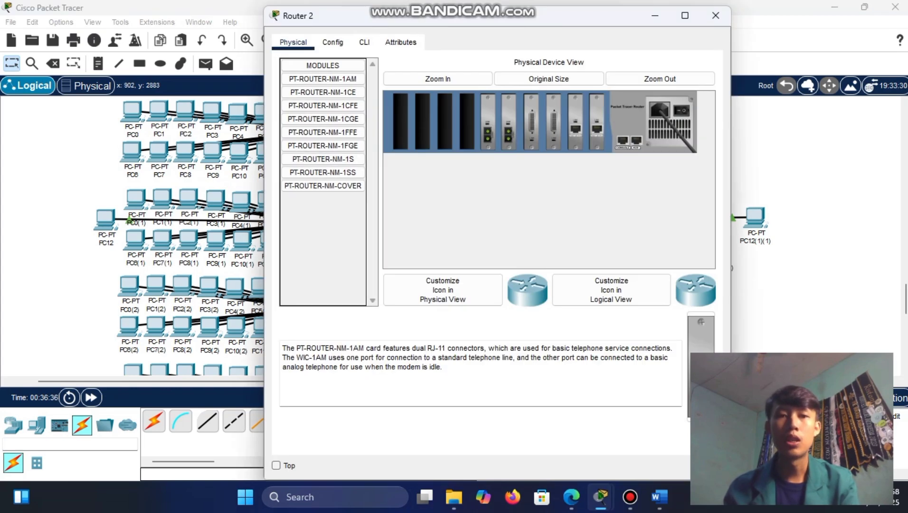
- With Router 2's power off, install PT-ROUTER-NM-1CE modules in its empty slots
drag(323, 92, 467, 122)
drag(323, 92, 423, 121)
click(682, 110)
click(716, 15)
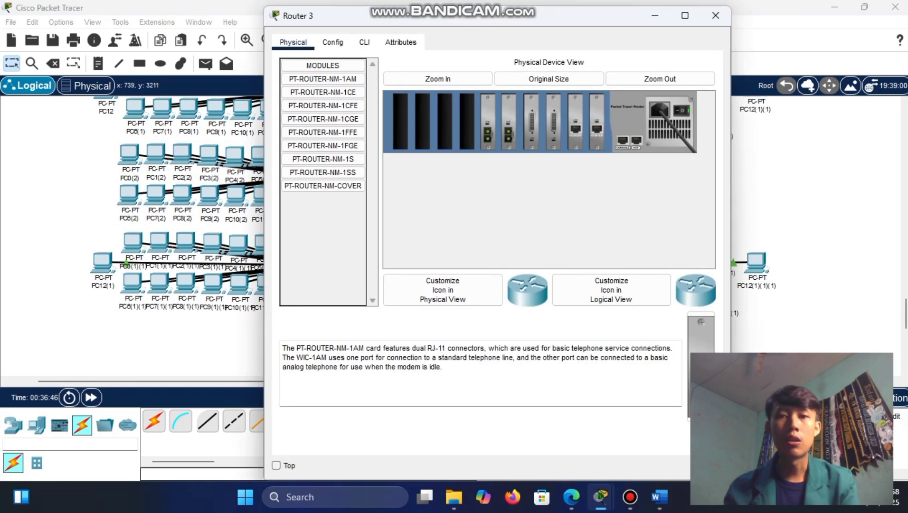
- Install PT-ROUTER-NM-1CE modules in the empty slots of Router 3 and Router 4
drag(323, 93, 423, 122)
click(715, 15)
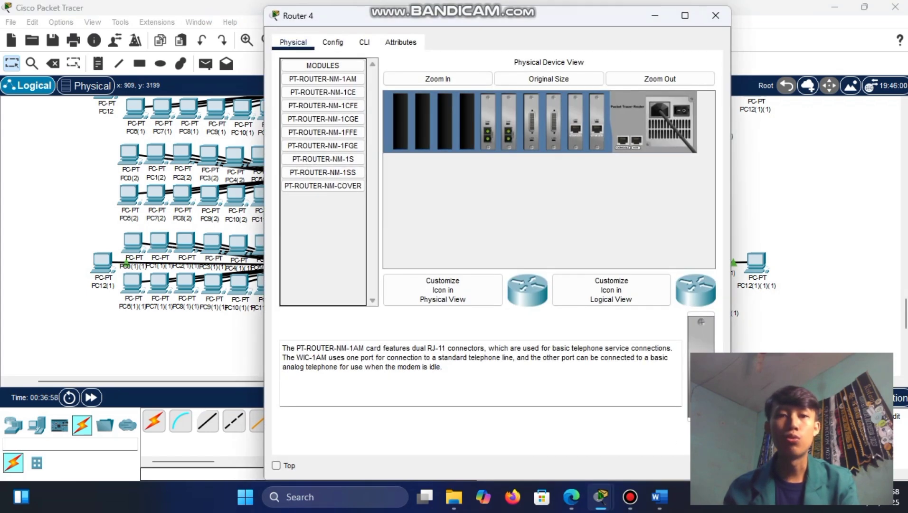
click(323, 92)
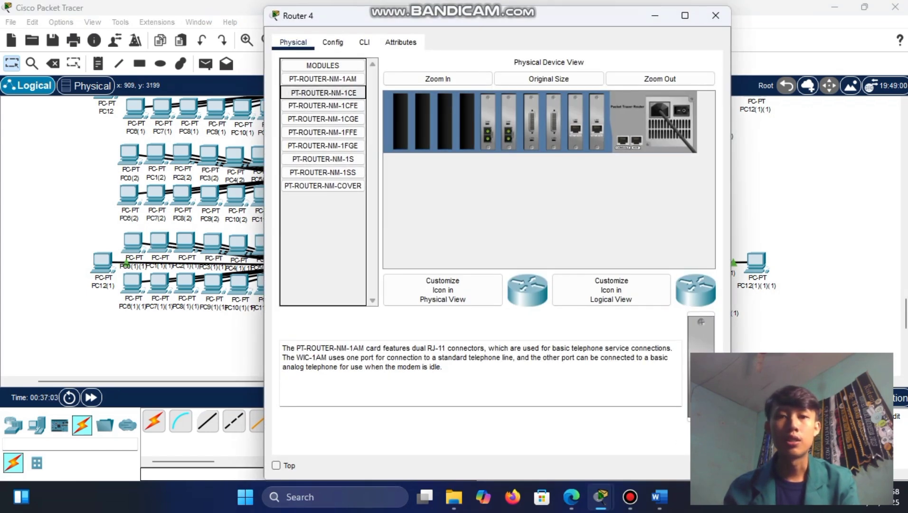
drag(323, 92, 423, 122)
click(716, 15)
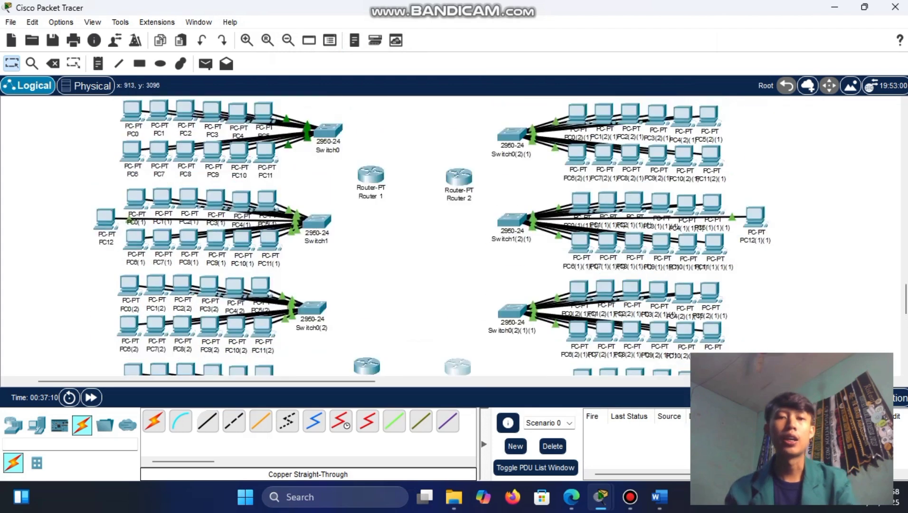
- Connect Switch0's FastEthernet0/13 port to Router 1's FastEthernet0/0 port with a copper straight-through cable
scroll(451, 237, up, 2)
scroll(433, 237, down, 3)
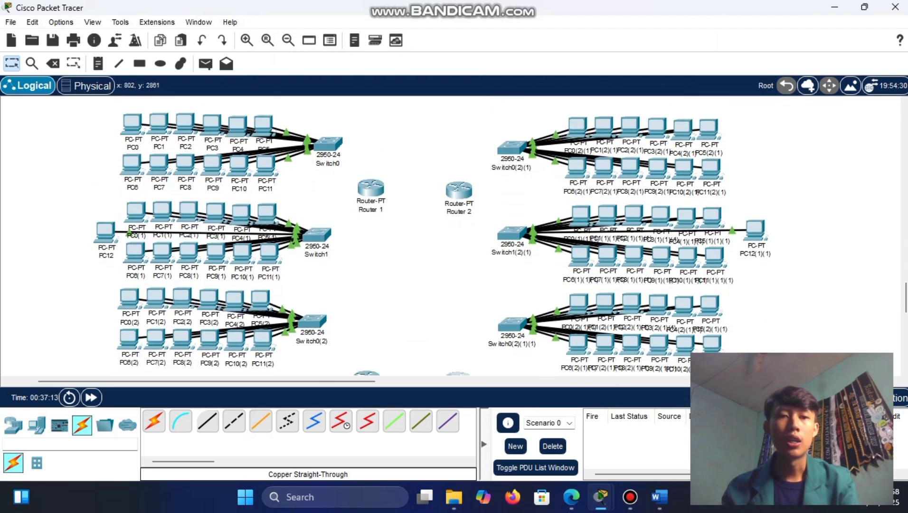
click(207, 421)
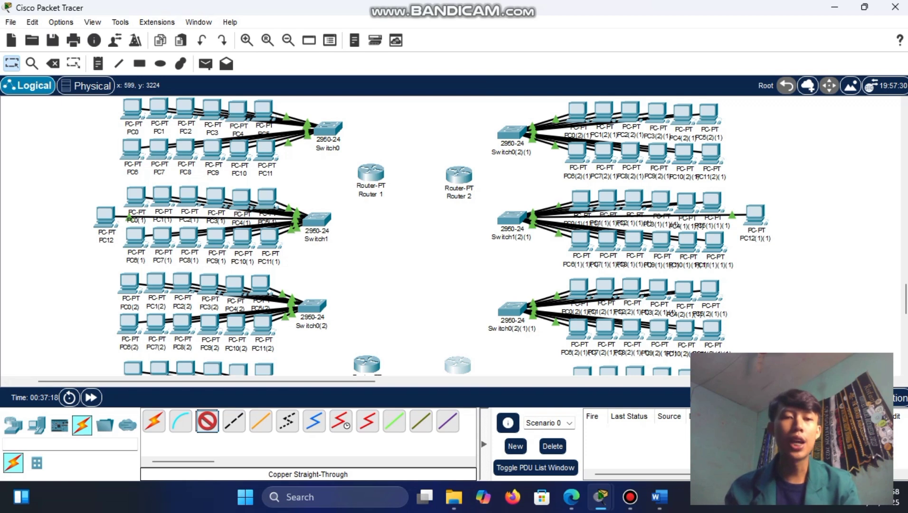
click(329, 127)
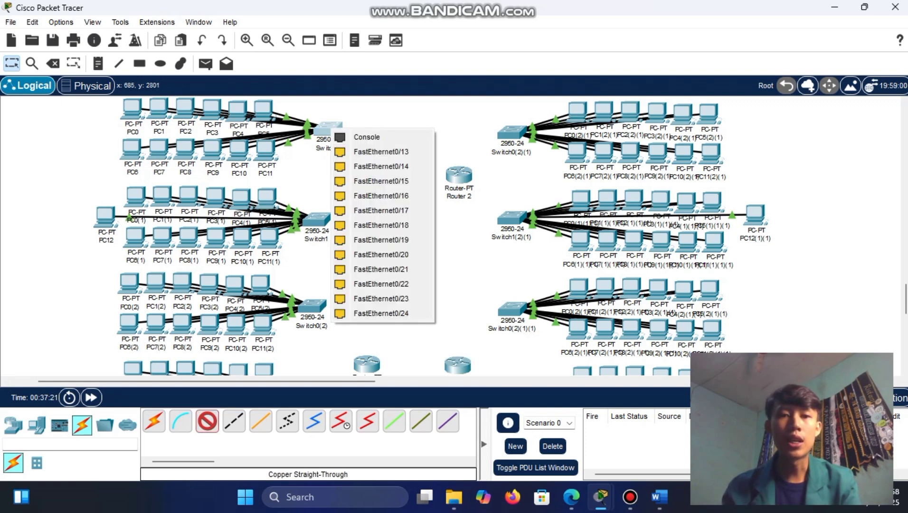
click(380, 151)
click(368, 174)
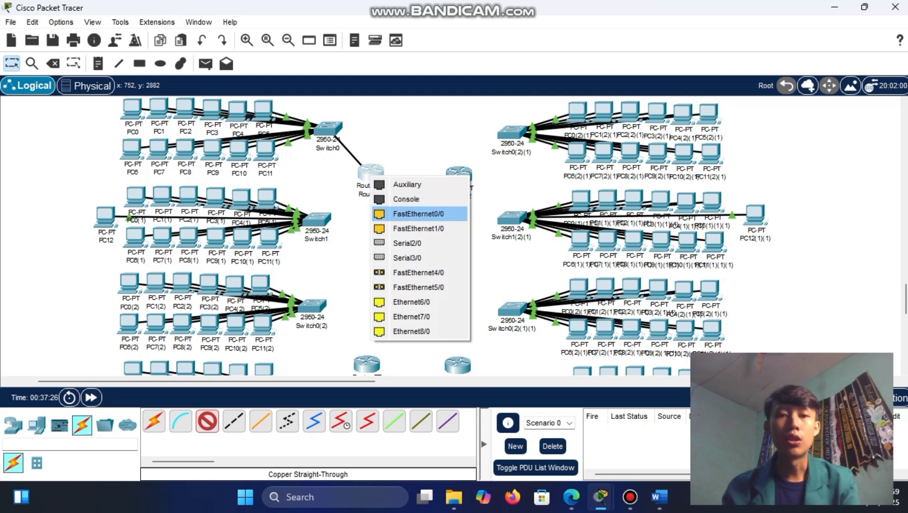
click(418, 214)
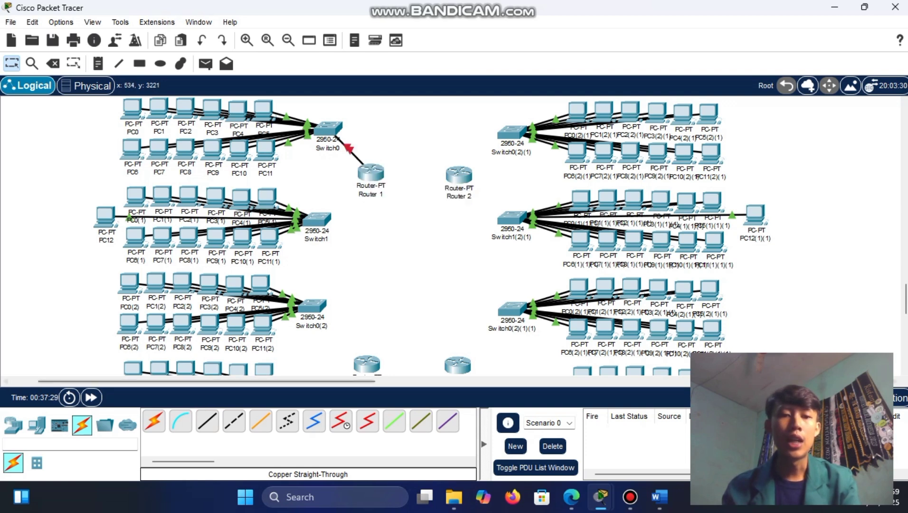
- Connect Switch1's FastEthernet0/14 port to Router 1's Ethernet6/0 port with a copper straight-through cable
click(207, 421)
click(316, 219)
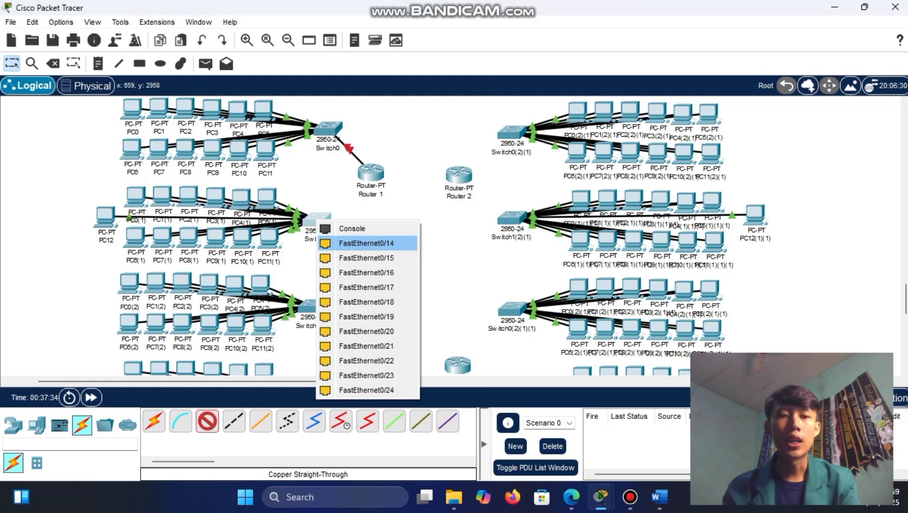
click(366, 243)
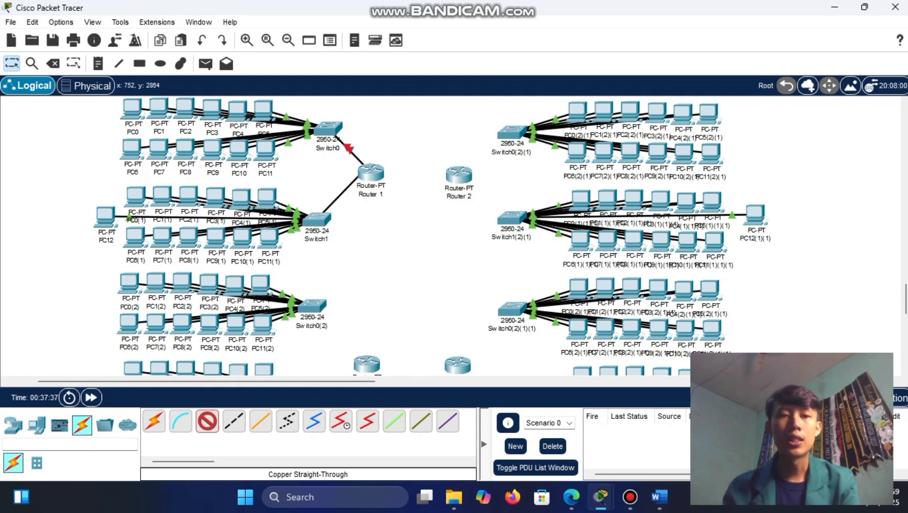
click(364, 175)
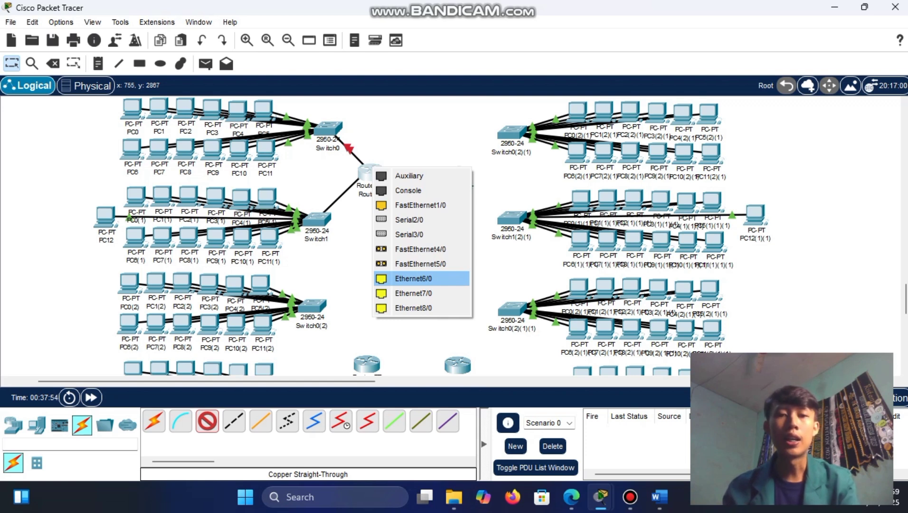
click(413, 279)
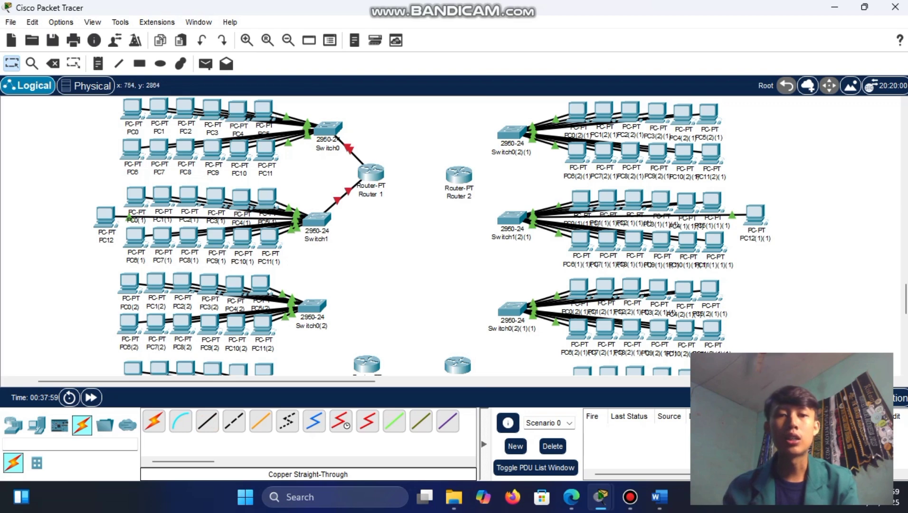
- Connect Switch0(2) to Router 3 with a copper straight-through cable
scroll(333, 237, down, 3)
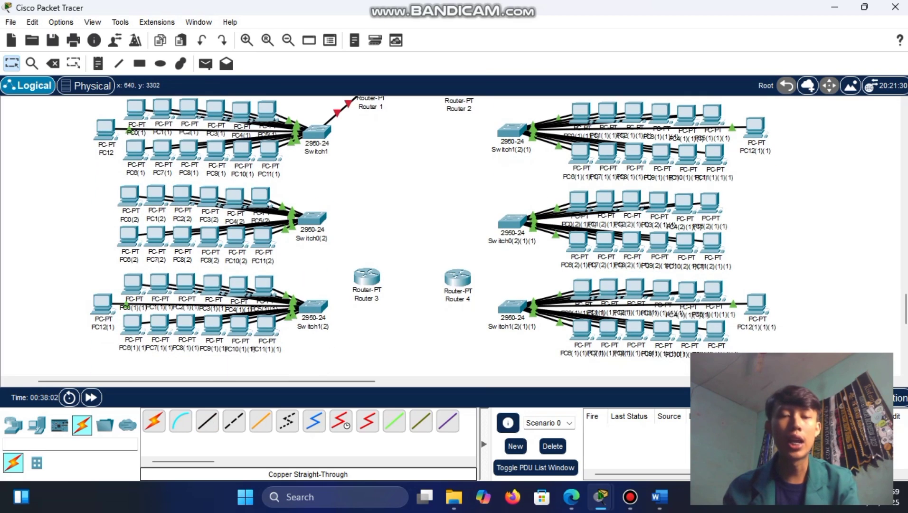
click(207, 421)
click(313, 218)
click(351, 240)
click(367, 276)
click(414, 314)
- Connect Switch1(2) to Router 3 with a copper straight-through cable
click(207, 421)
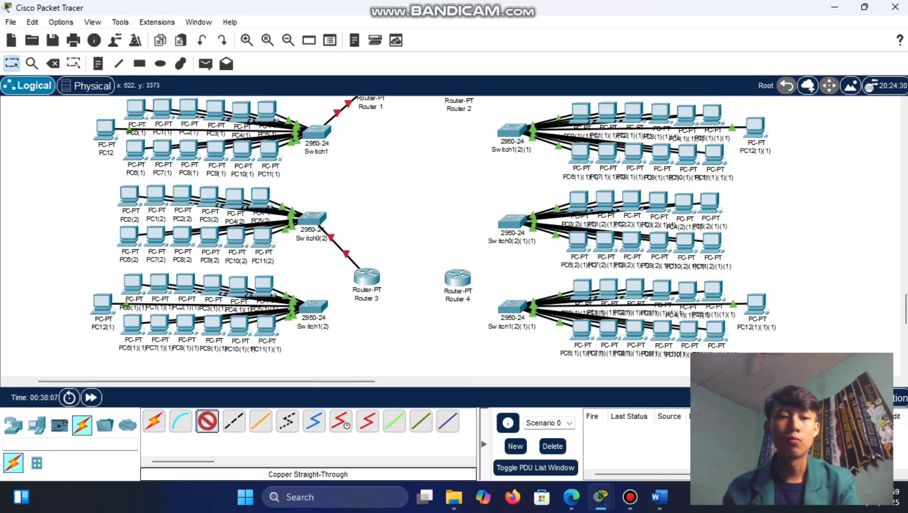
click(313, 311)
click(364, 334)
click(372, 277)
click(404, 388)
- Connect FastEthernet0/13 on Switch0(2)(1)(1) to Router 4's FastEthernet0/0 port with a copper straight-through cable
click(207, 421)
click(511, 220)
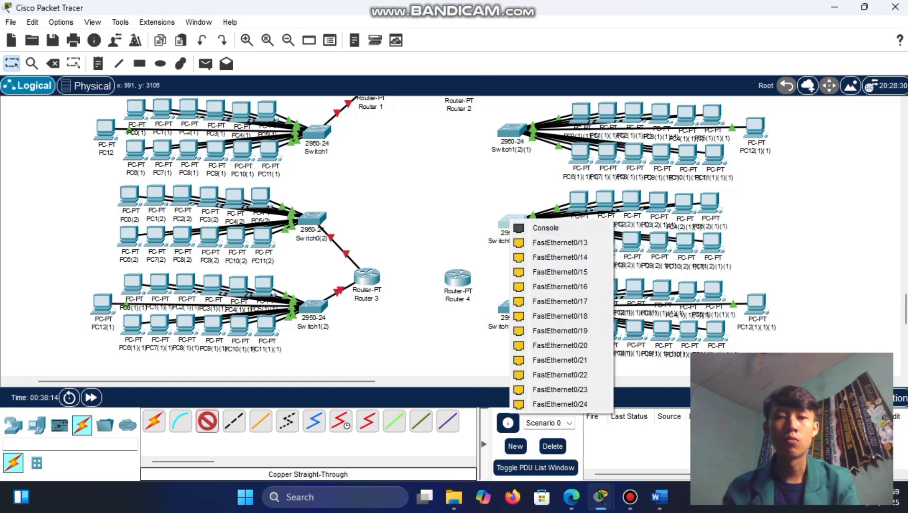
click(541, 243)
click(452, 280)
click(499, 320)
- Connect Switch1(2)(1)(1) to Router 4's Ethernet6/0 port with a copper straight-through cable
click(208, 422)
click(512, 305)
click(551, 329)
click(460, 281)
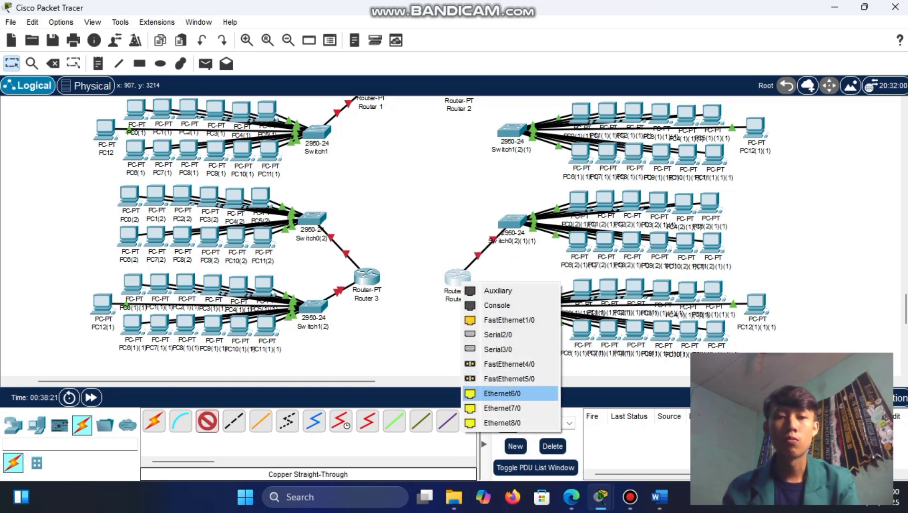
click(499, 393)
- Connect Switch0(2)(1) to Router 2 with a copper straight-through cable
scroll(392, 314, up, 3)
scroll(401, 328, up, 2)
click(207, 421)
click(515, 191)
click(546, 214)
click(453, 237)
click(496, 275)
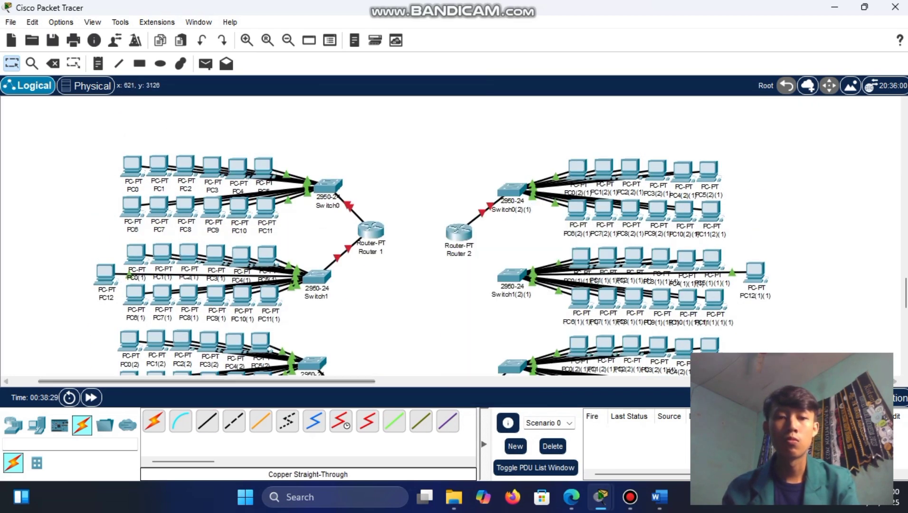
- Connect Switch1(2)(1) to Router 2 with a copper straight-through cable
click(207, 421)
click(516, 281)
click(565, 305)
click(458, 232)
click(496, 284)
scroll(497, 283, down, 2)
click(234, 421)
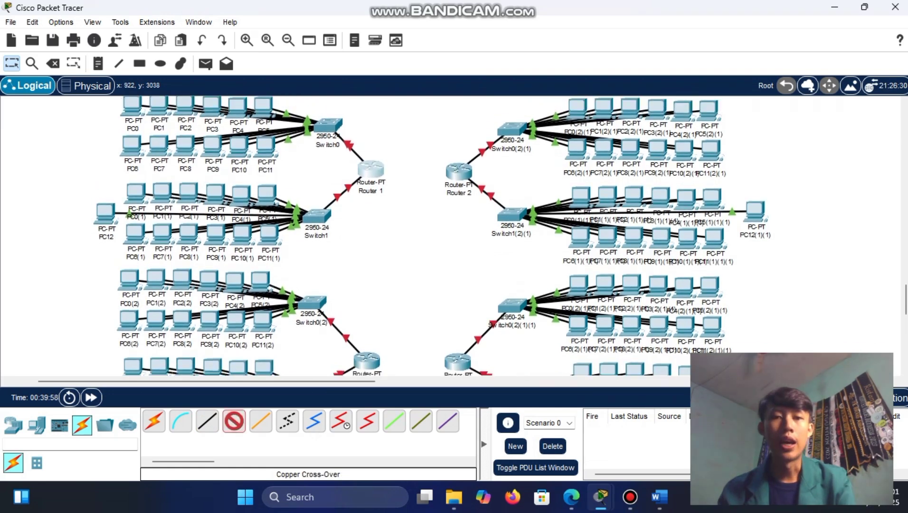
scroll(451, 237, down, 3)
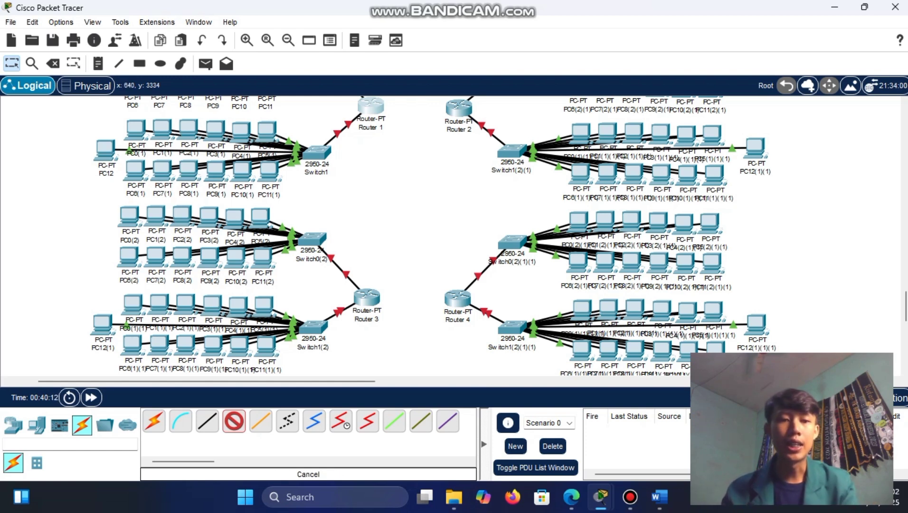
- Connect Router 1's Ethernet7/0 port to Router 2's Ethernet7/0 port with a copper straight-through cable
click(207, 421)
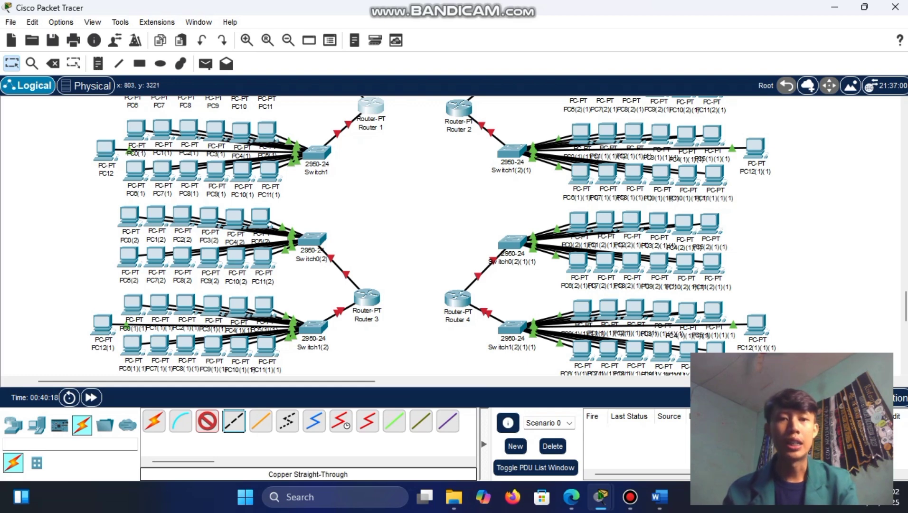
scroll(389, 220, up, 5)
click(374, 220)
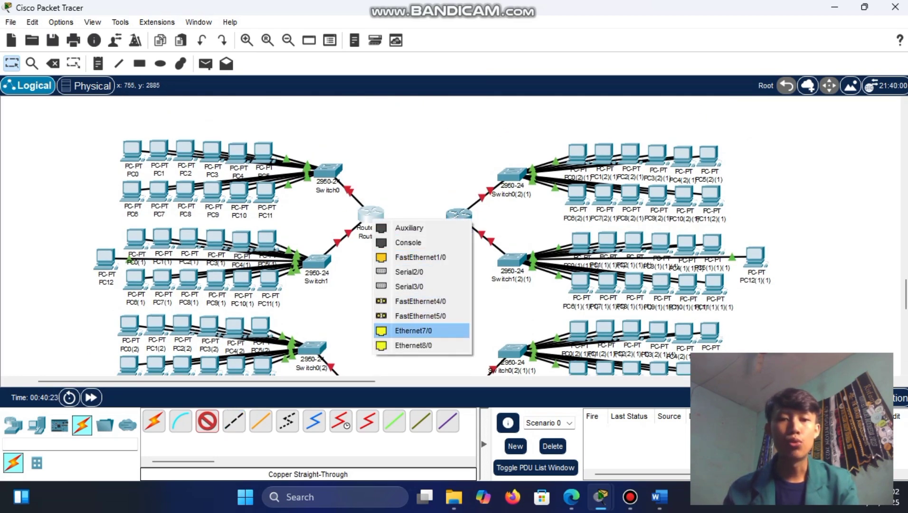
click(413, 331)
click(457, 214)
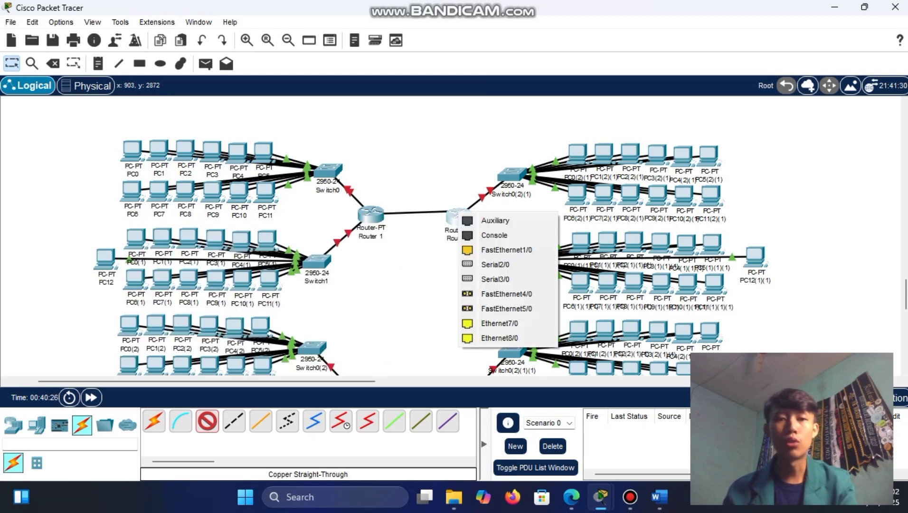
click(498, 323)
- Connect Router 3's Ethernet7/0 port to Router 4's Ethernet7/0 port with a copper cross-over cable
scroll(499, 323, down, 6)
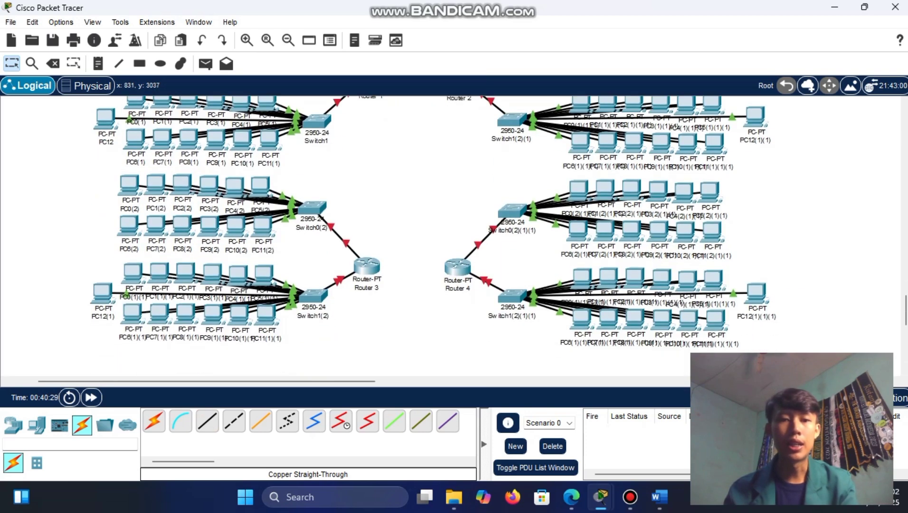
click(234, 420)
click(368, 269)
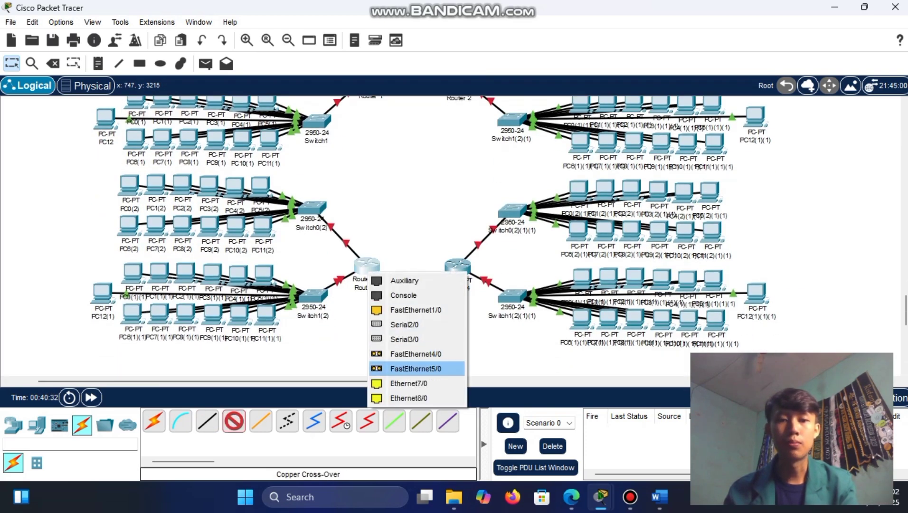
click(416, 369)
click(458, 267)
click(489, 373)
- Connect Router 3's Ethernet8/0 port to Router 1's Ethernet8/0 port with a copper cross-over cable
scroll(489, 373, up, 3)
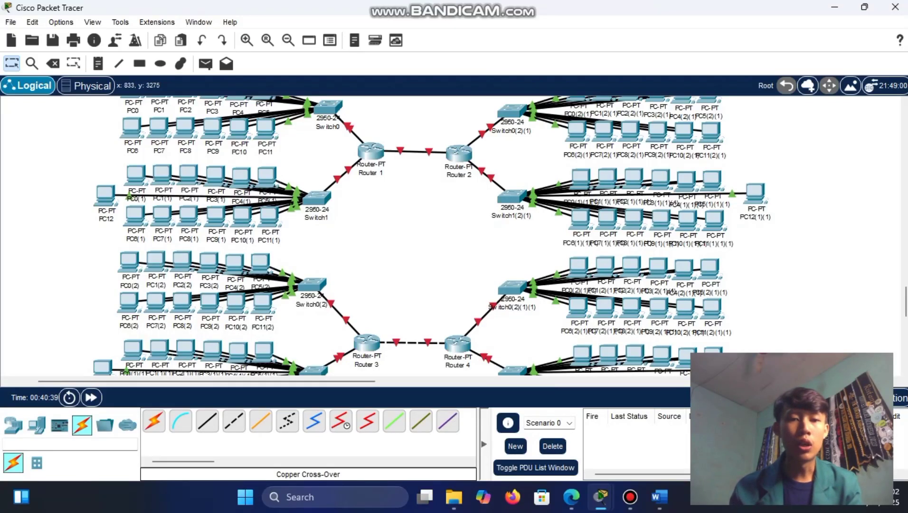
click(234, 422)
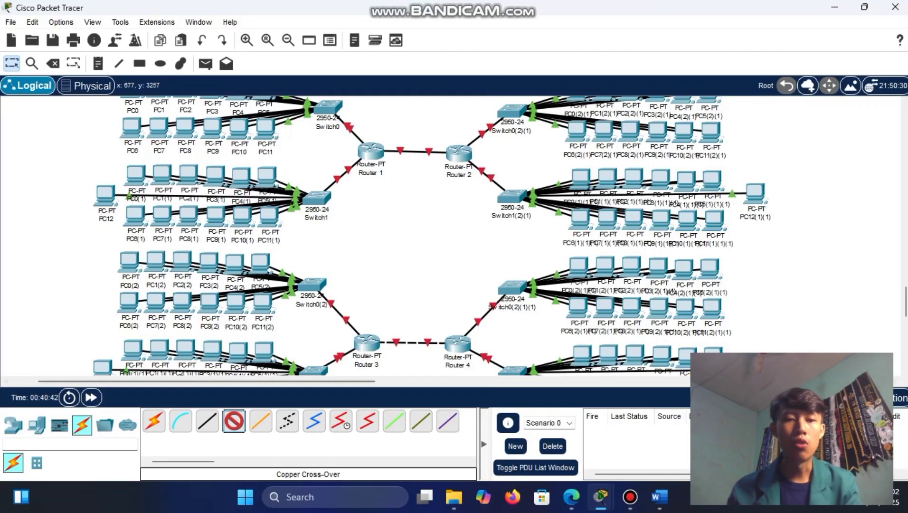
click(369, 341)
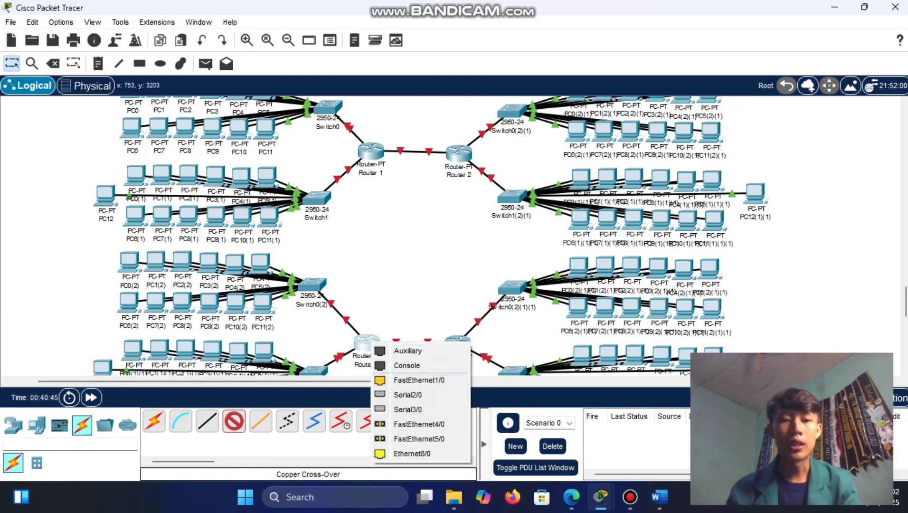
click(411, 454)
click(370, 152)
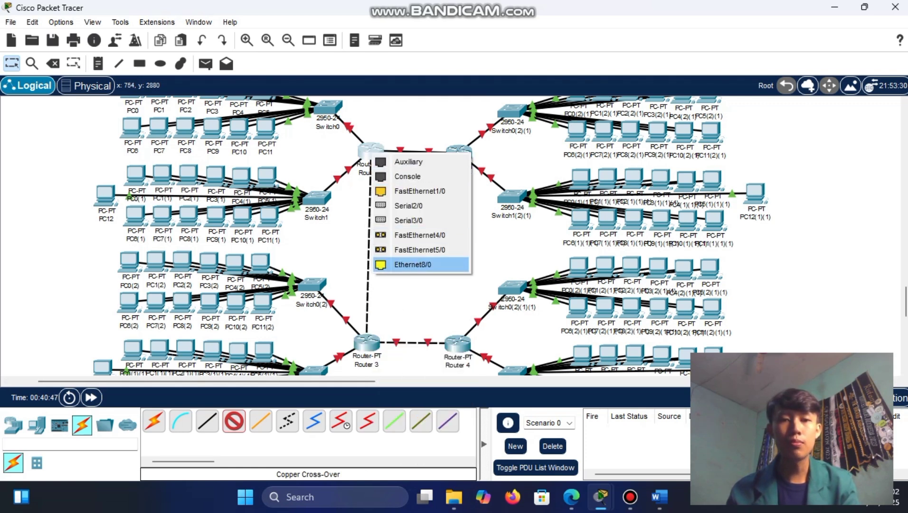
click(420, 265)
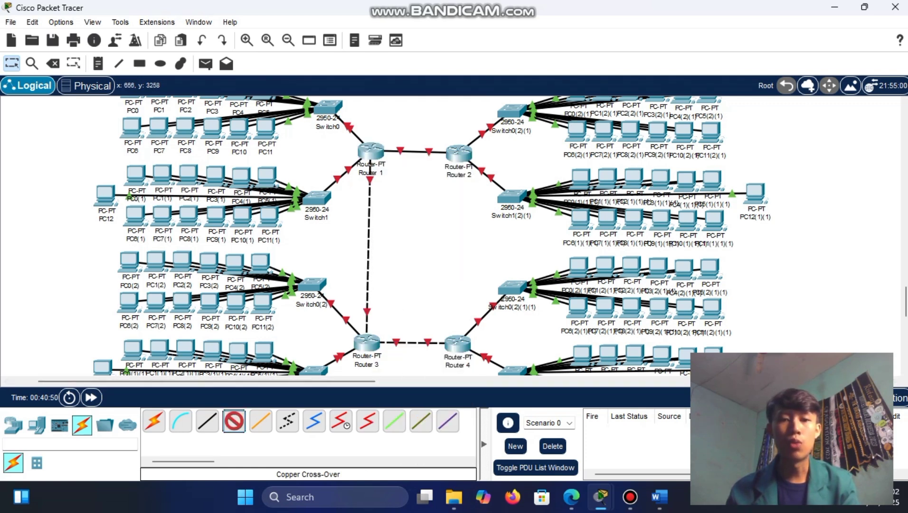
- Connect Router 4's Ethernet8/0 port to Router 2's Ethernet8/0 port with a copper cross-over cable
click(457, 342)
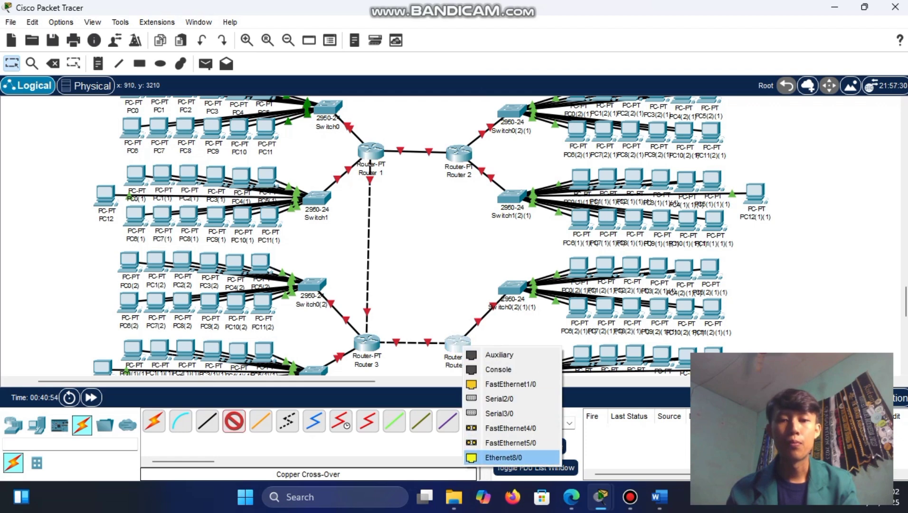
click(494, 457)
click(459, 152)
click(494, 267)
- Connect DSL Modem0 to Router 1's FastEthernet1/0 port with a copper straight-through cable
scroll(454, 235, up, 5)
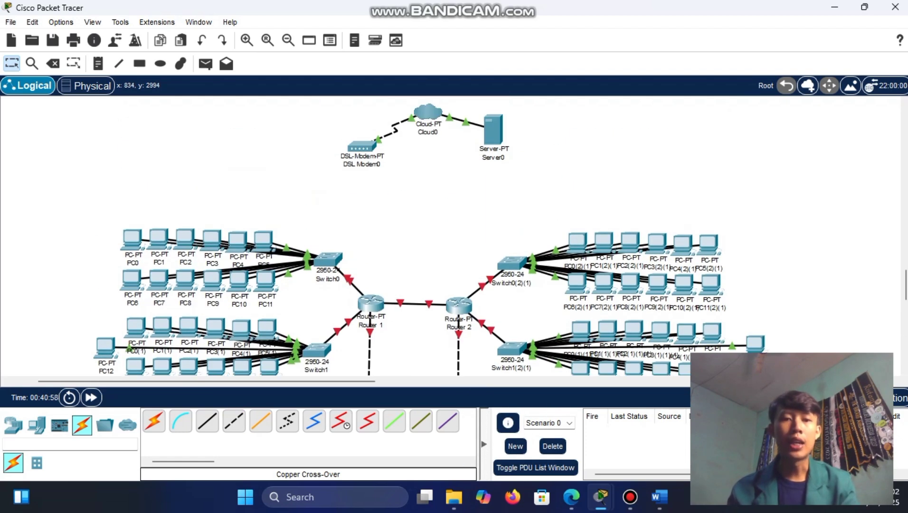
click(207, 421)
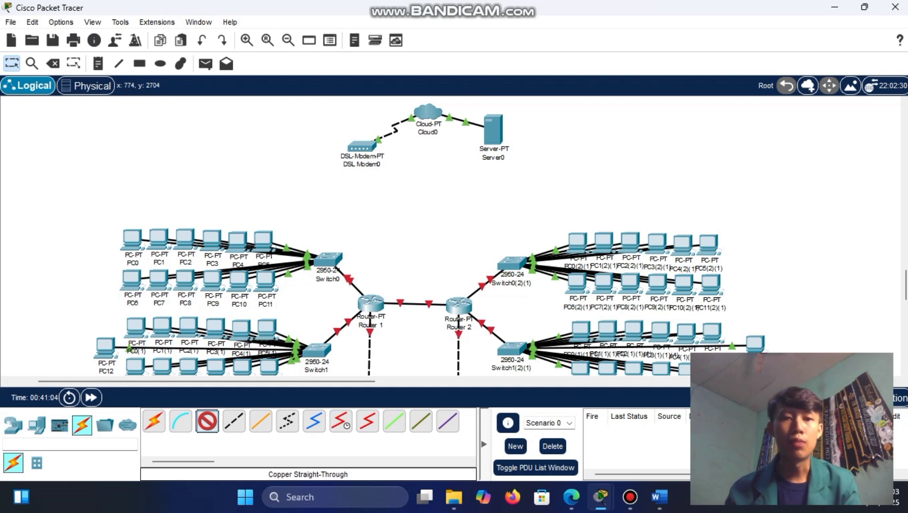
click(363, 147)
click(382, 154)
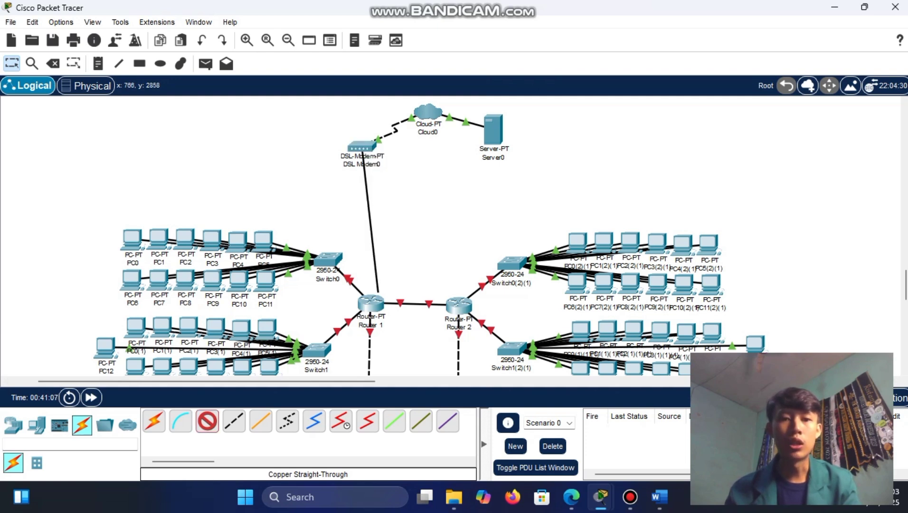
click(371, 300)
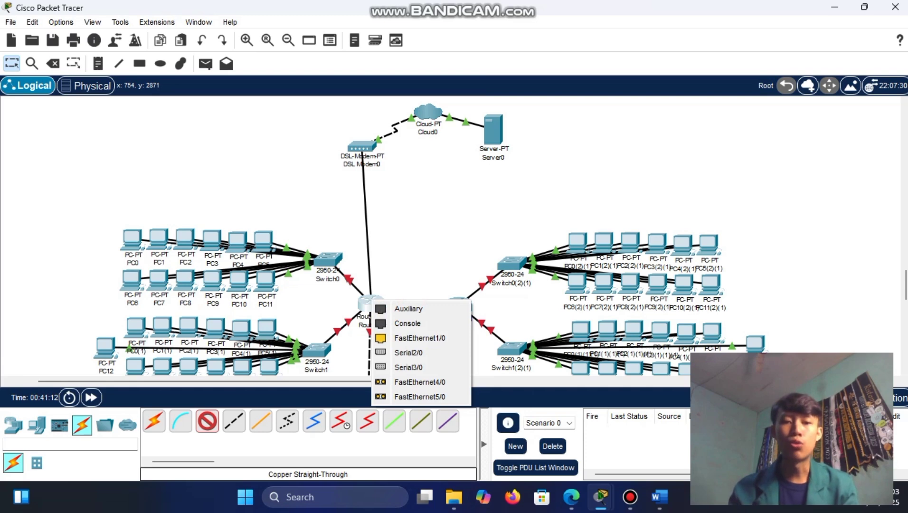
click(420, 338)
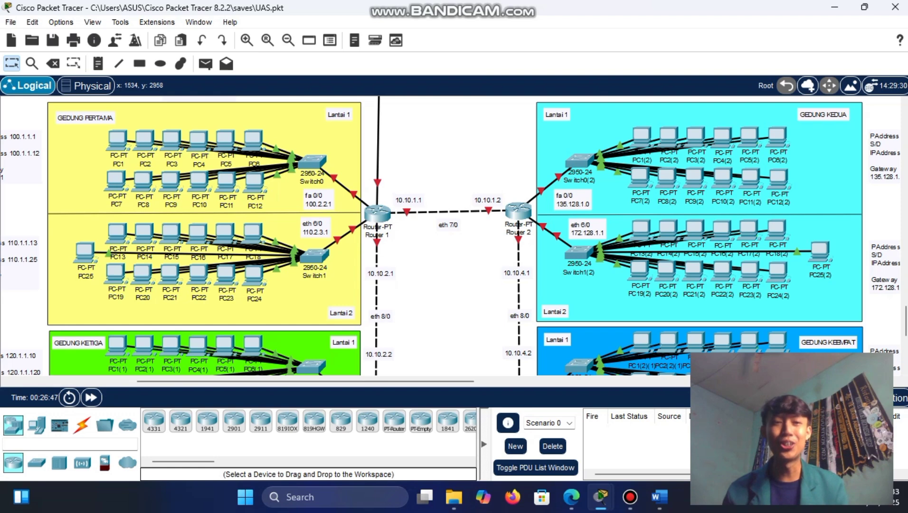
- Examine the IP address ranges, gateways and subnet masks noted for Gedung Pertama and Gedung Kedua in UAS.pkt
scroll(451, 238, up, 3)
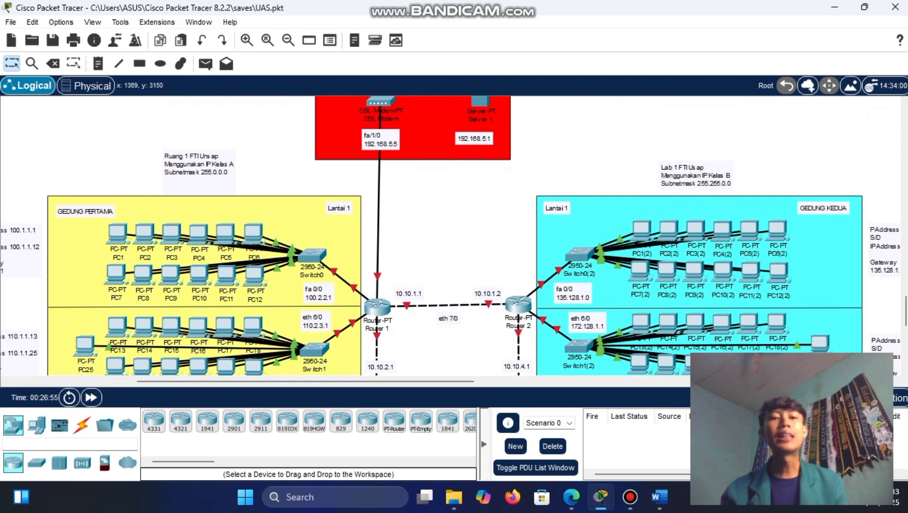
scroll(451, 237, down, 2)
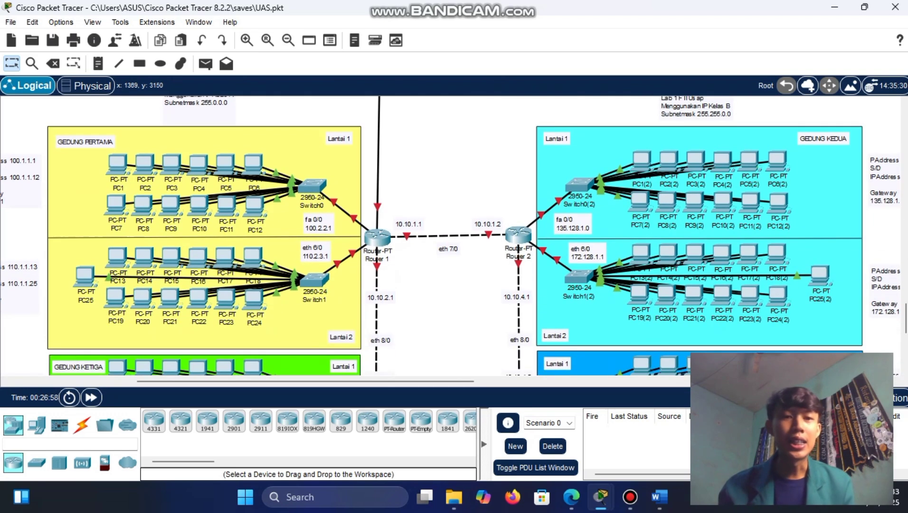
scroll(451, 237, left, 5)
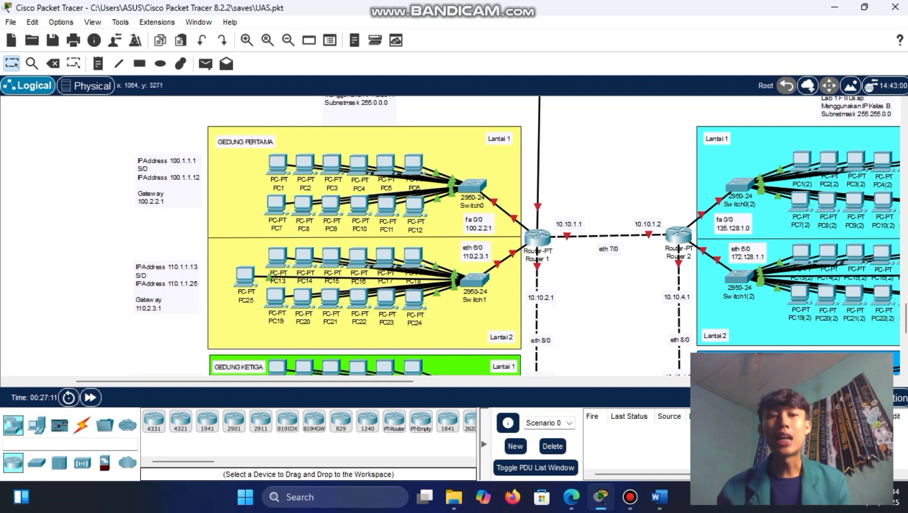
scroll(361, 204, down, 3)
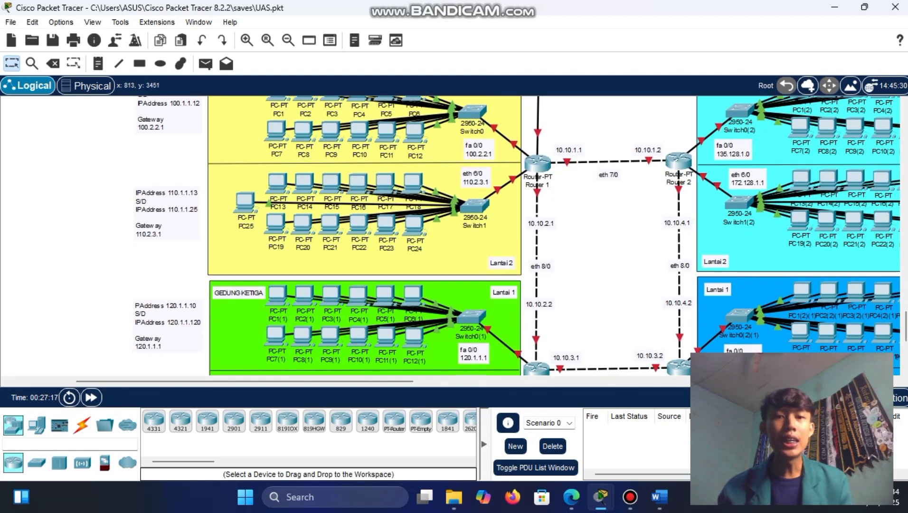
scroll(554, 236, up, 3)
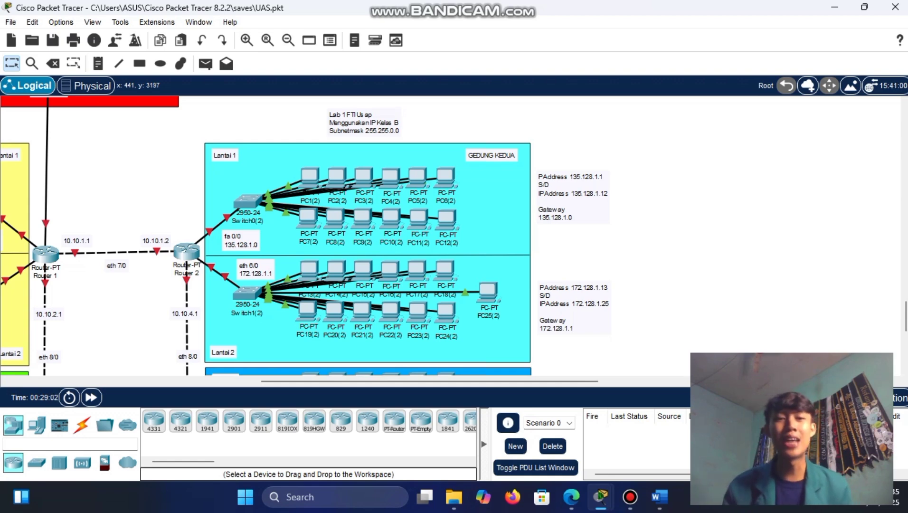
- Examine the IP address ranges, gateways and subnet masks noted for Gedung Ketiga and Gedung Keempat
scroll(266, 236, down, 3)
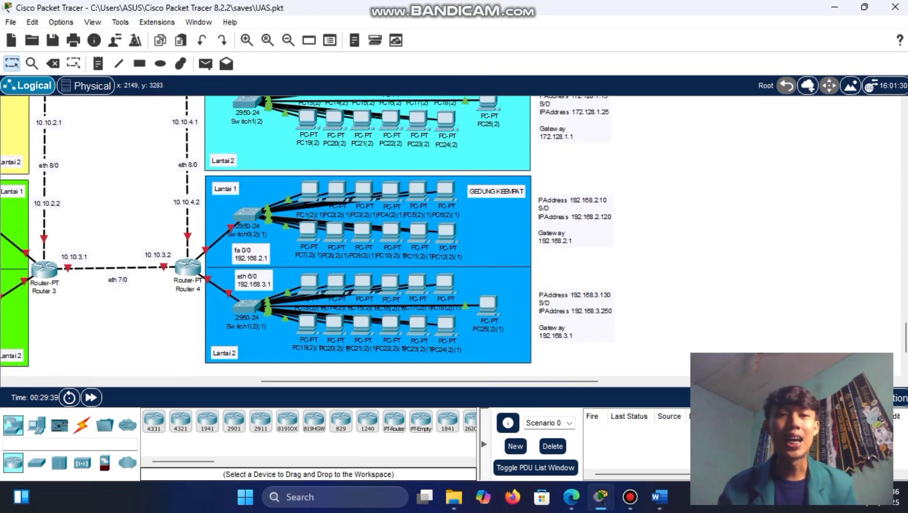
scroll(451, 232, left, 10)
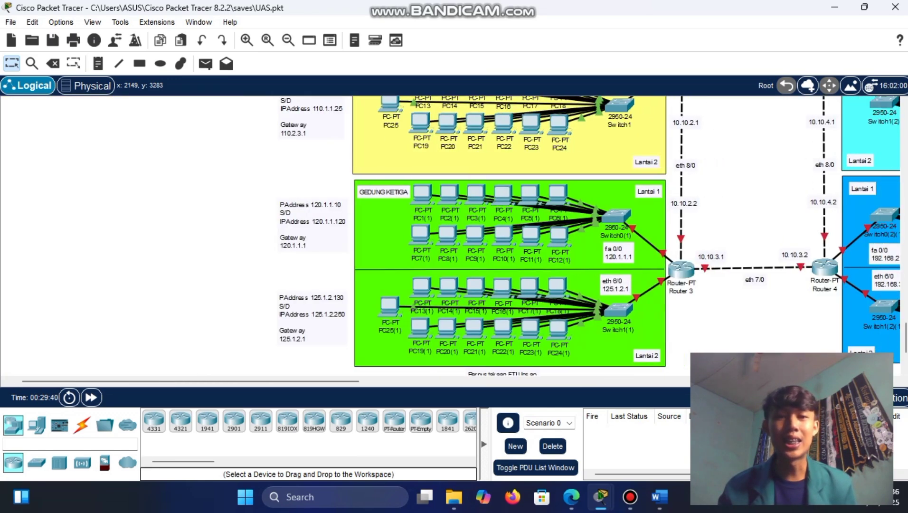
scroll(452, 237, down, 1)
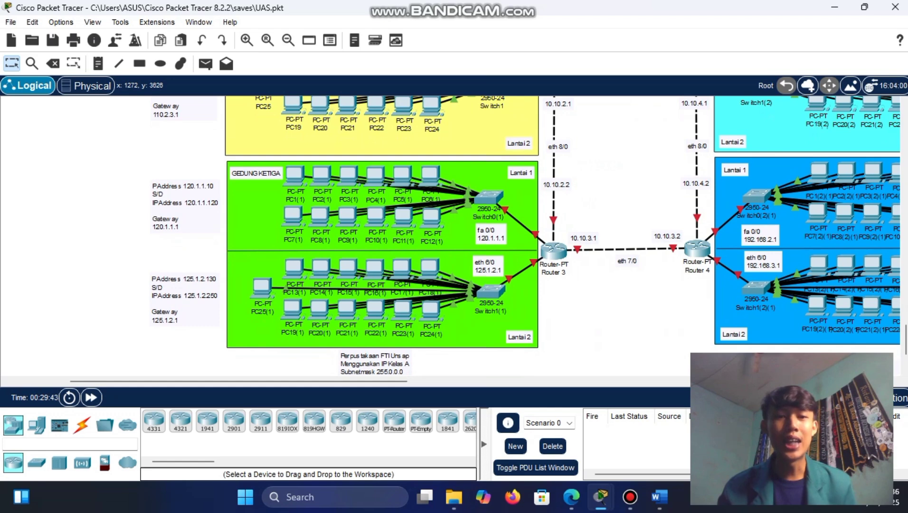
scroll(451, 233, down, 3)
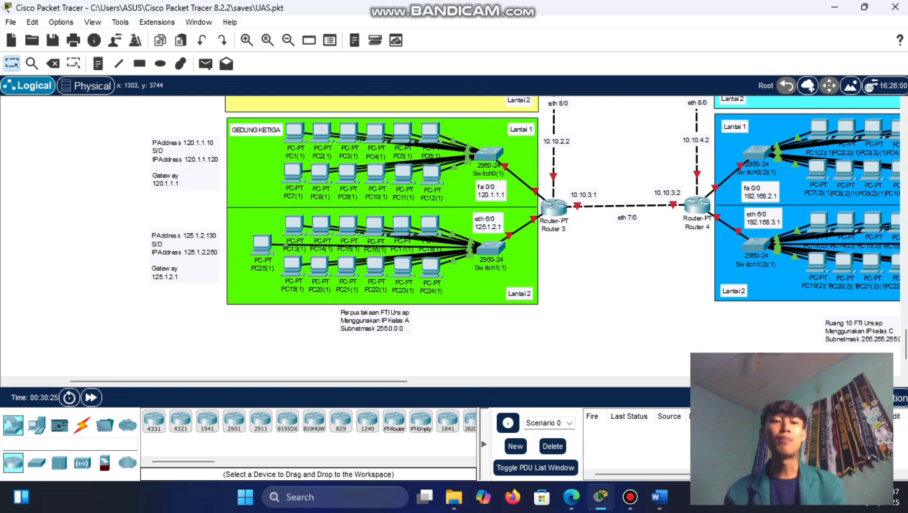
scroll(451, 199, right, 10)
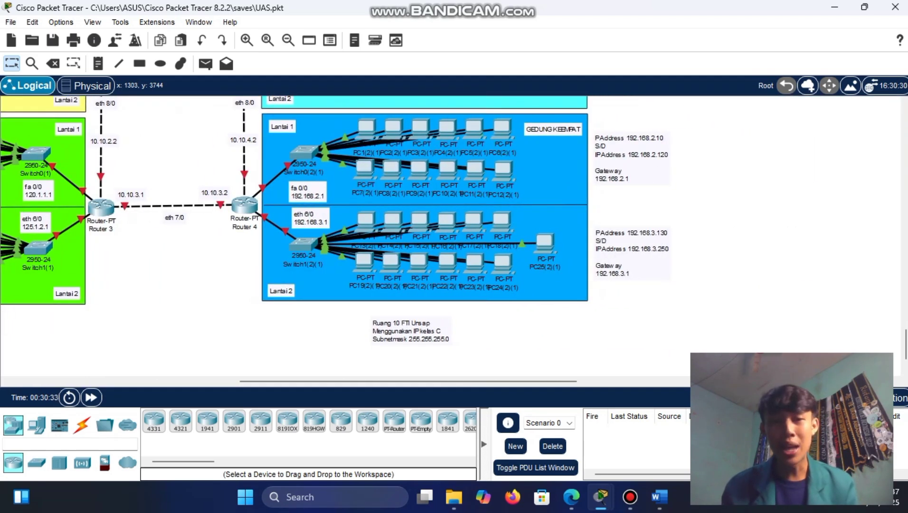
scroll(451, 214, down, 1)
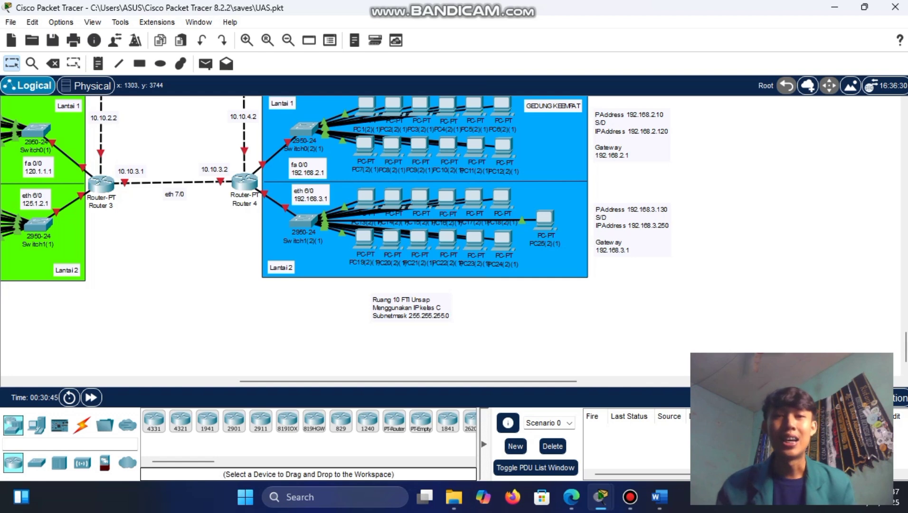
scroll(295, 209, up, 2)
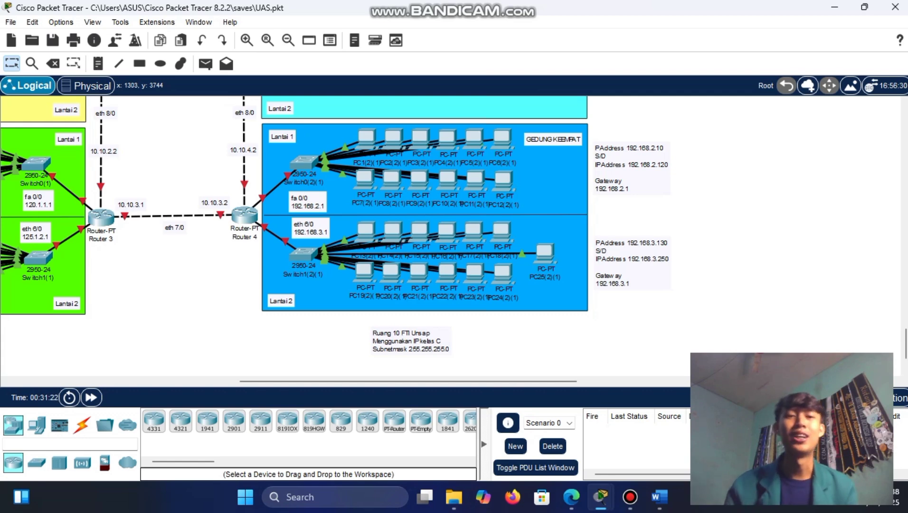
- Review the addresses and ports on the links between the four routers and in the modem, cloud and server area
scroll(452, 237, left, 9)
scroll(451, 236, up, 4)
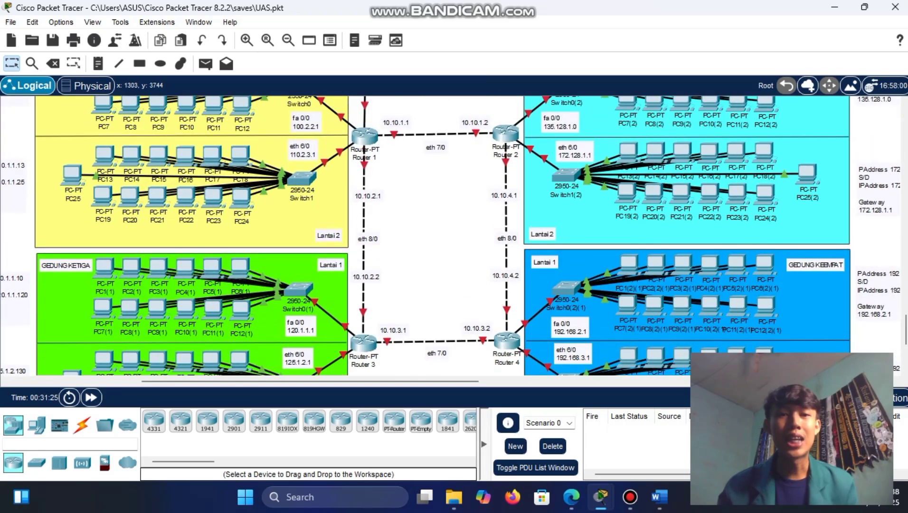
scroll(451, 236, up, 1)
scroll(451, 236, up, 1)
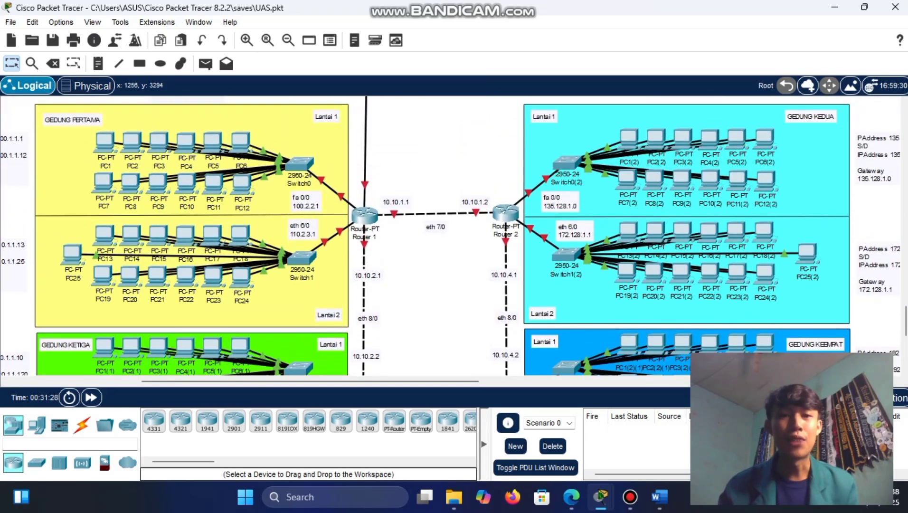
scroll(451, 236, down, 2)
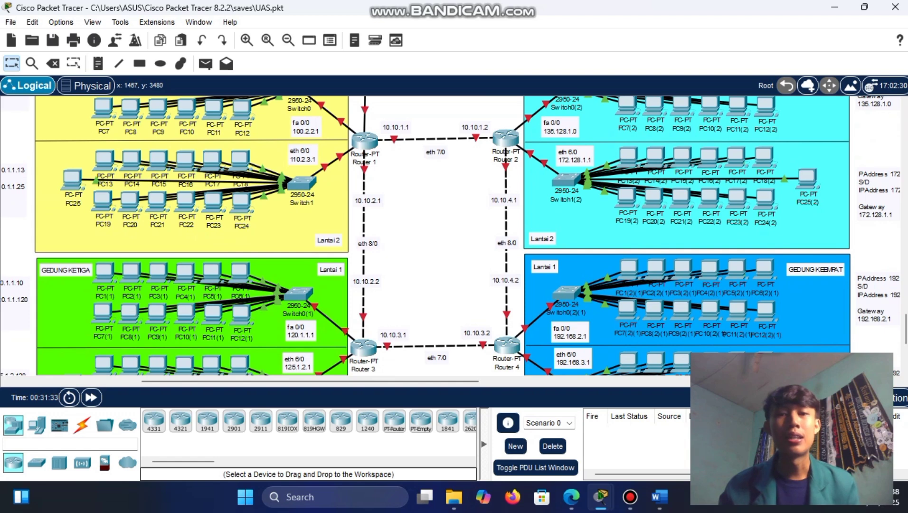
scroll(451, 236, up, 3)
scroll(451, 236, up, 3)
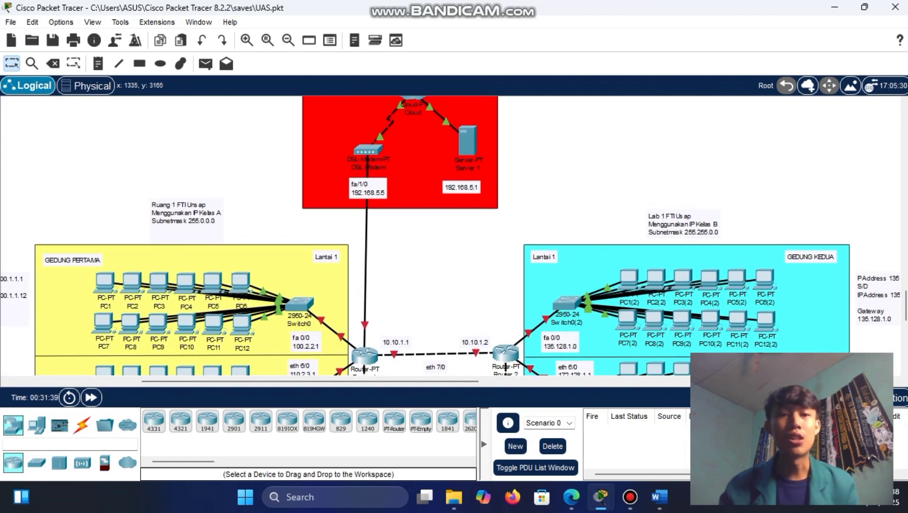
scroll(451, 236, up, 1)
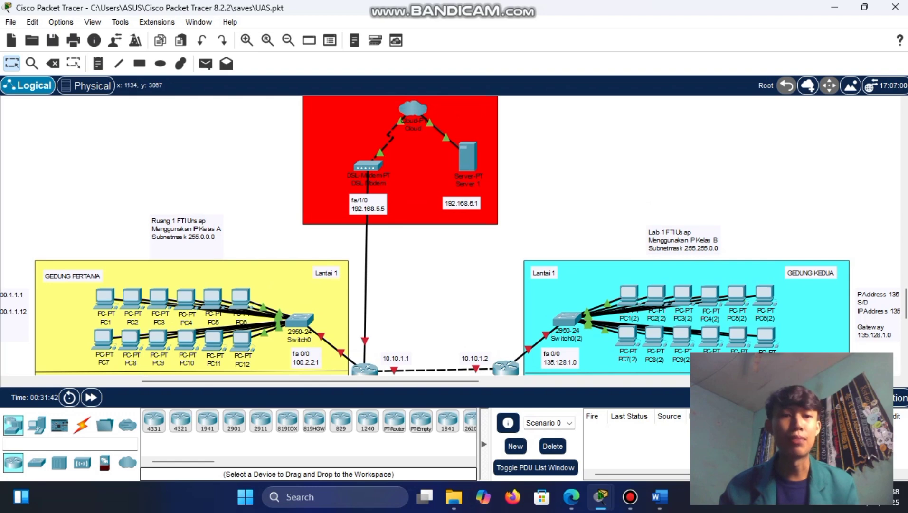
- Give PC1 in Gedung Pertama the static IPv4 address 100.1.1.1 with subnet mask 255.0.0.0
scroll(451, 236, down, 3)
scroll(451, 236, left, 3)
scroll(451, 236, right, 3)
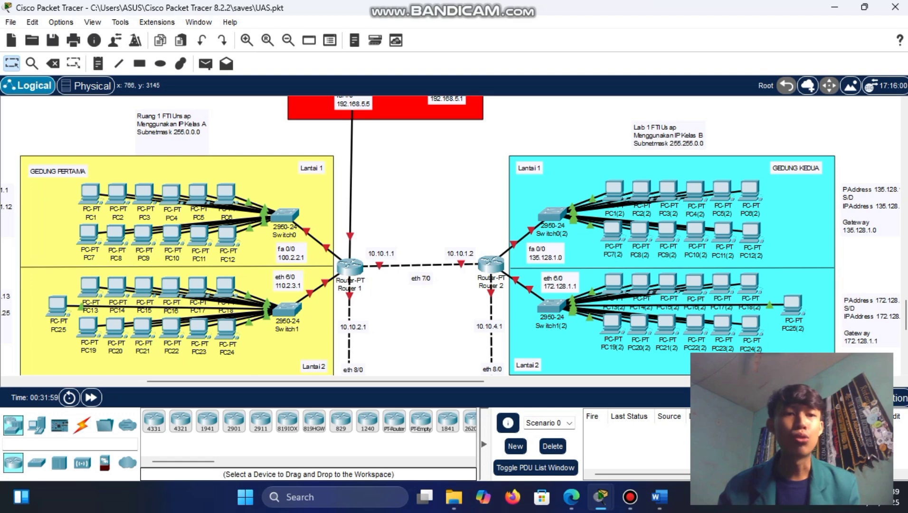
click(90, 194)
click(321, 87)
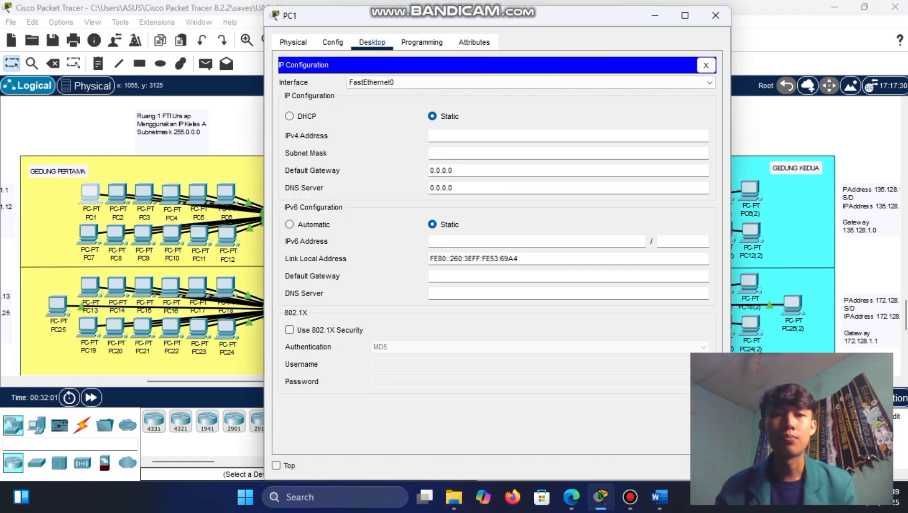
scroll(143, 237, left, 4)
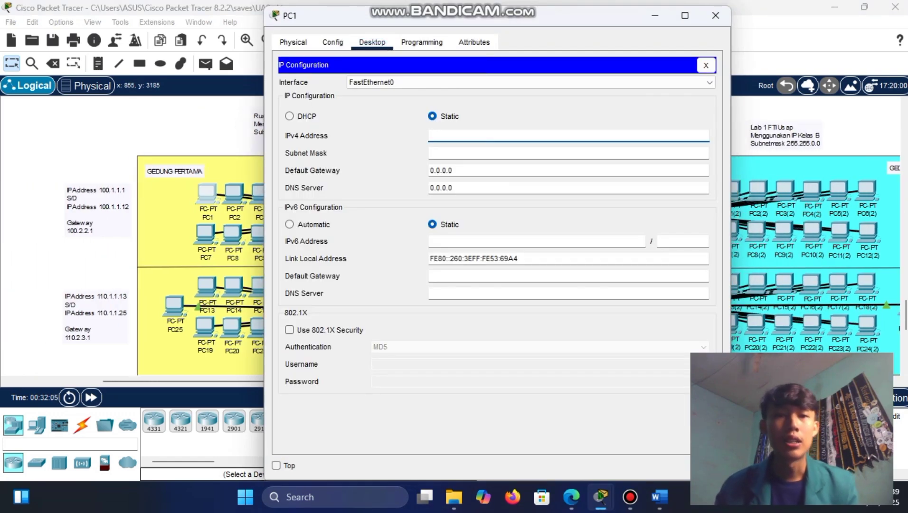
text(100.1.)
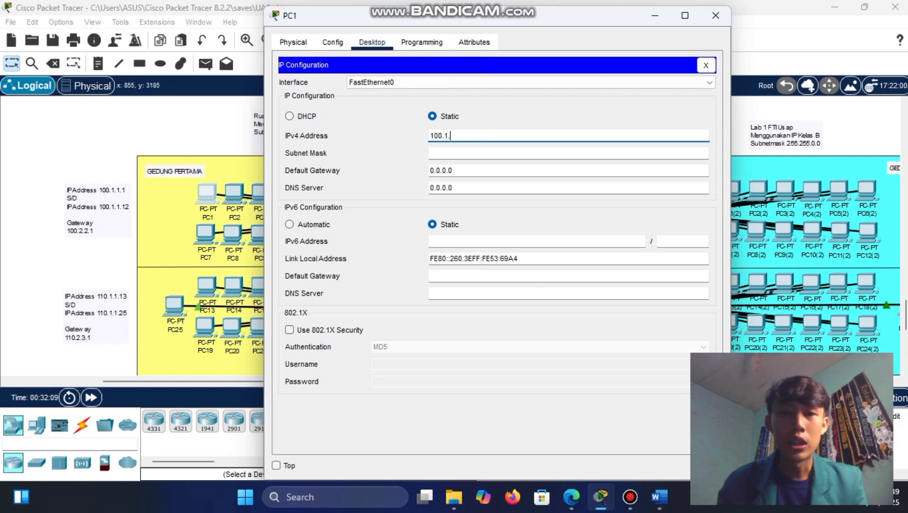
text(1.1)
key(Tab)
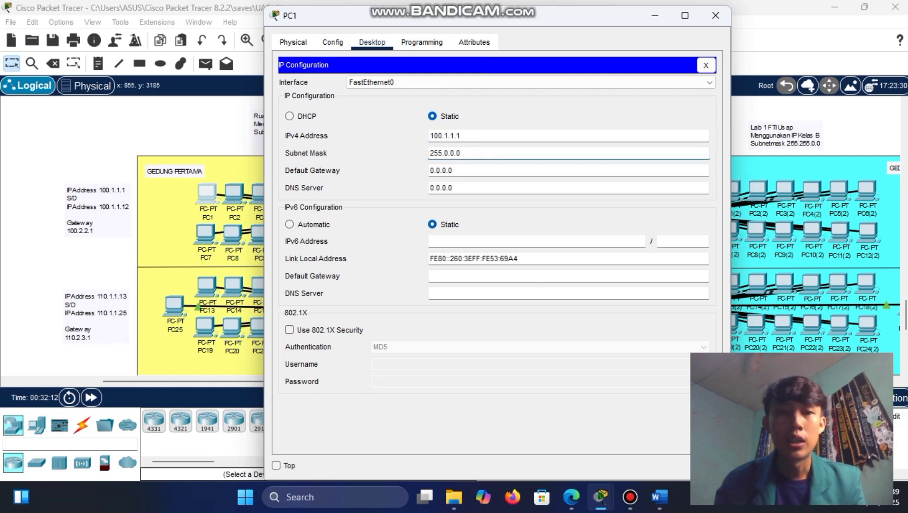
- Set PC1's default gateway to 100.2.2.1 and close its configuration
key(Tab)
text(100)
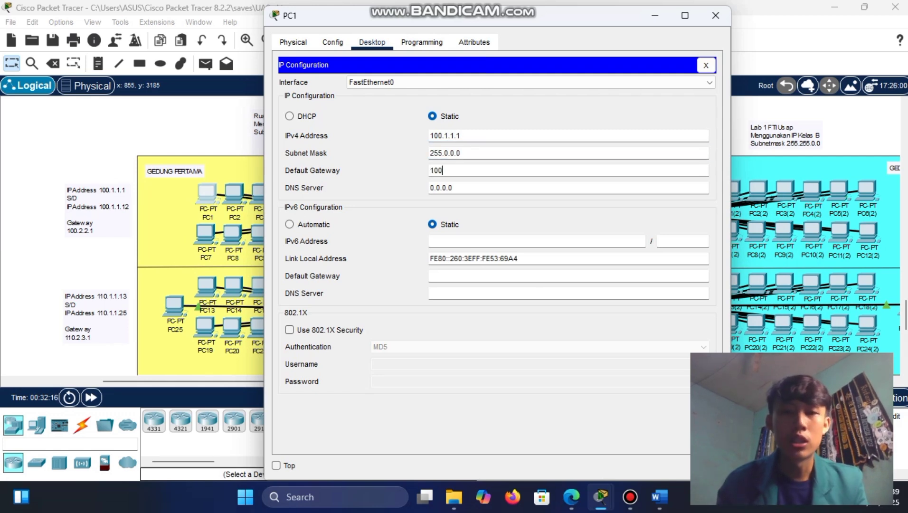
text(.2.2.)
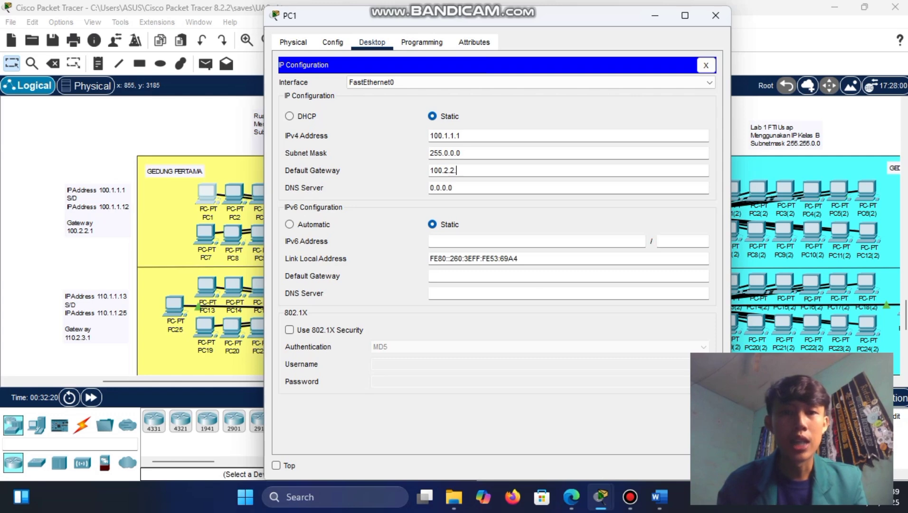
text(1)
click(715, 15)
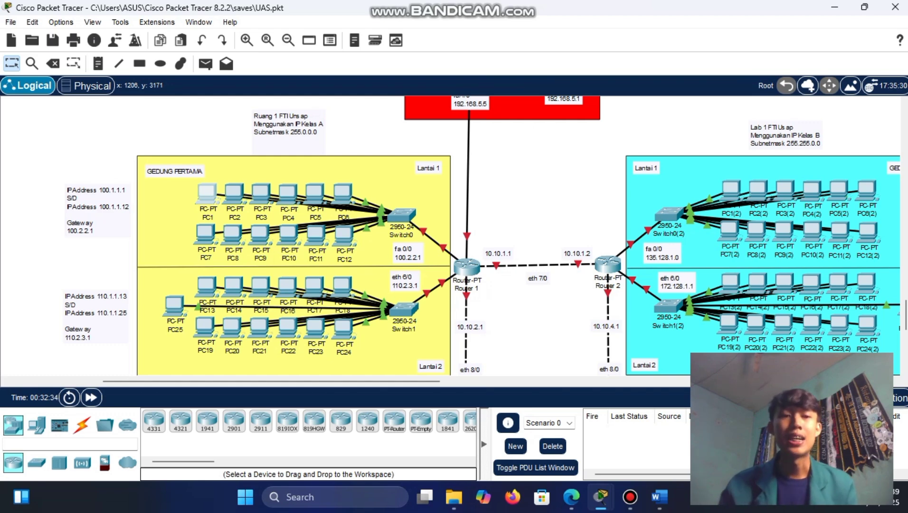
- Give PC1(2) in Gedung Kedua the static IPv4 address 135.128.1.1 with subnet mask 255.255.0.0
scroll(483, 236, down, 3)
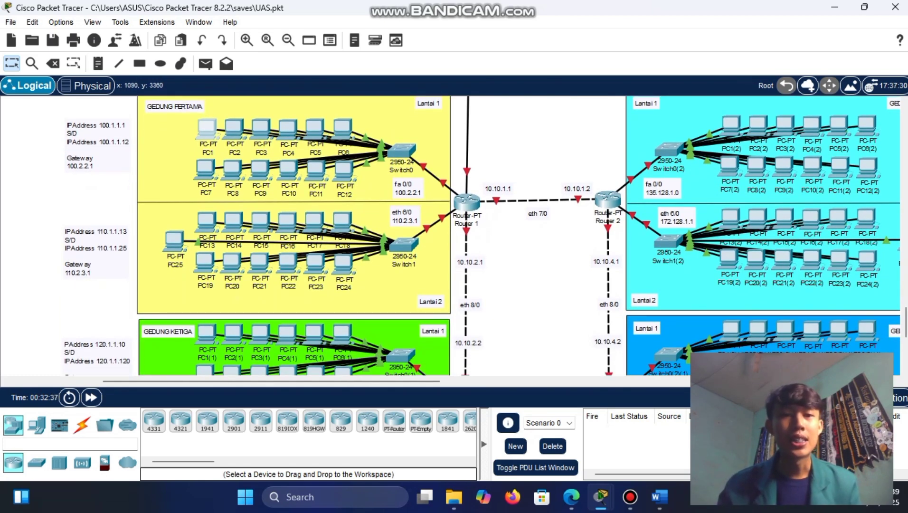
scroll(451, 236, right, 5)
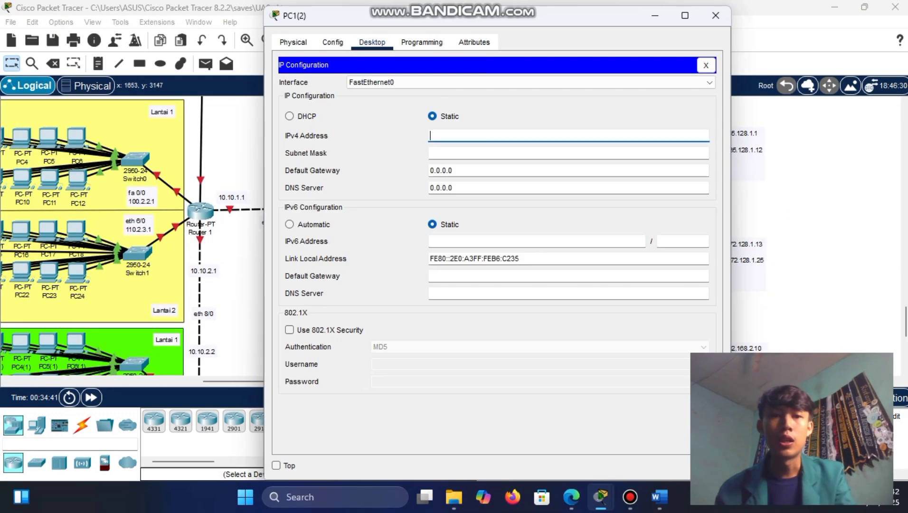
drag(304, 14, 510, 15)
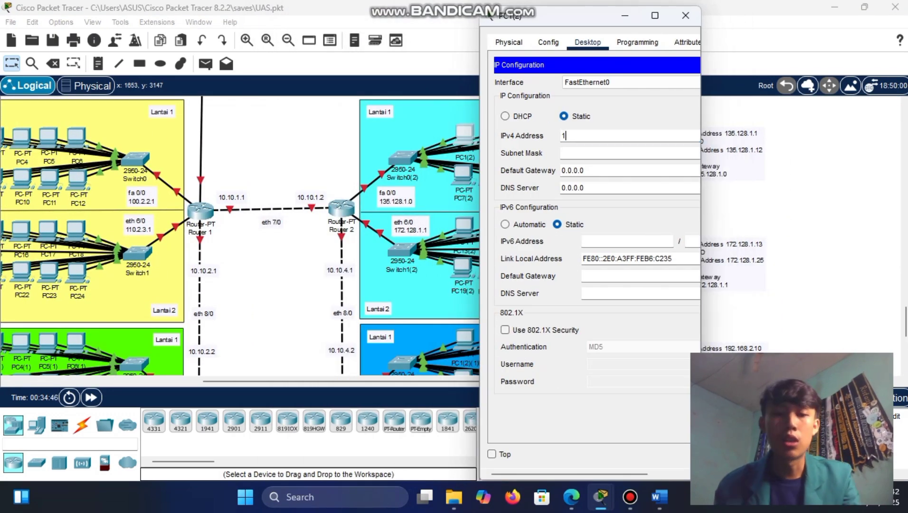
text(135.128.1.1)
key(Tab)
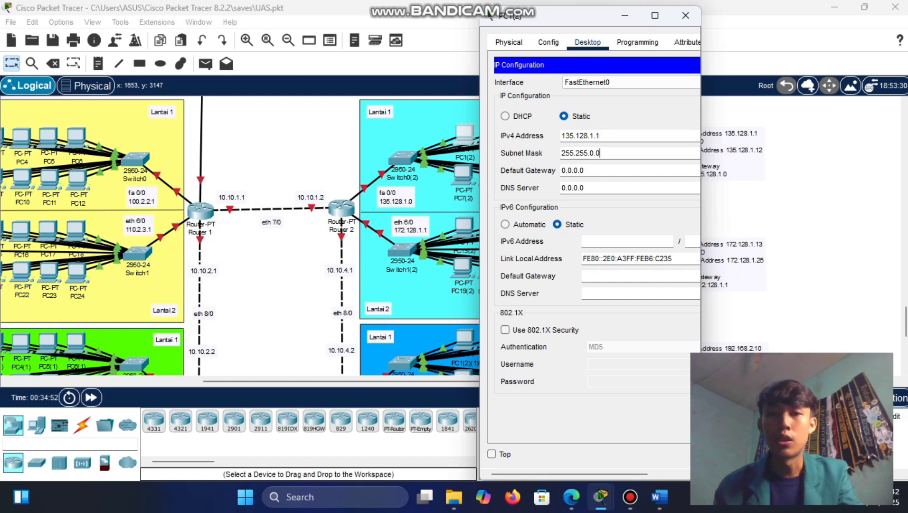
- Set PC1(2)'s default gateway to 135.128.1.0 and close its configuration
key(Tab)
key(BackSpace)
text(135.)
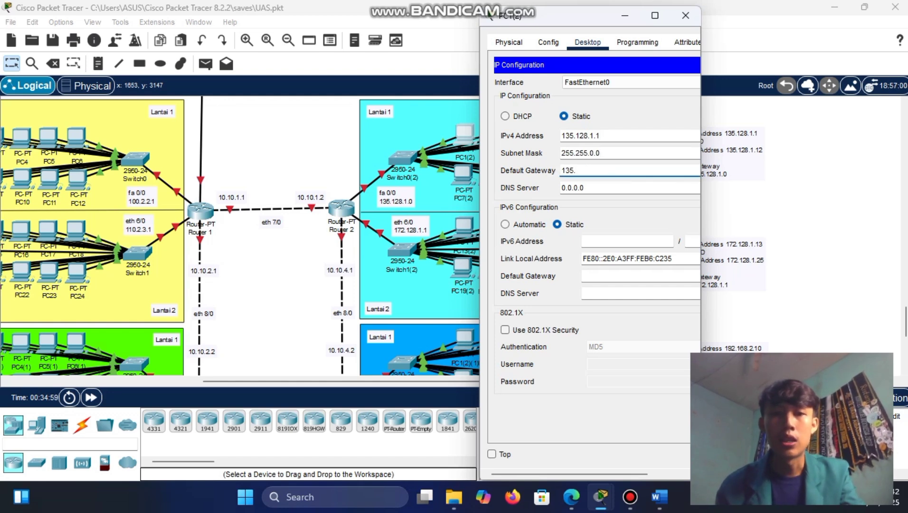
text(128.1.0)
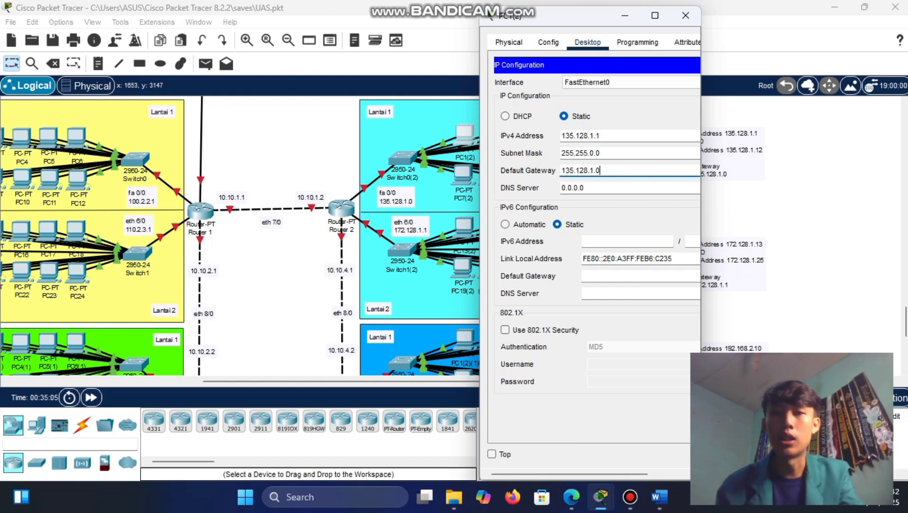
drag(480, 200, 400, 200)
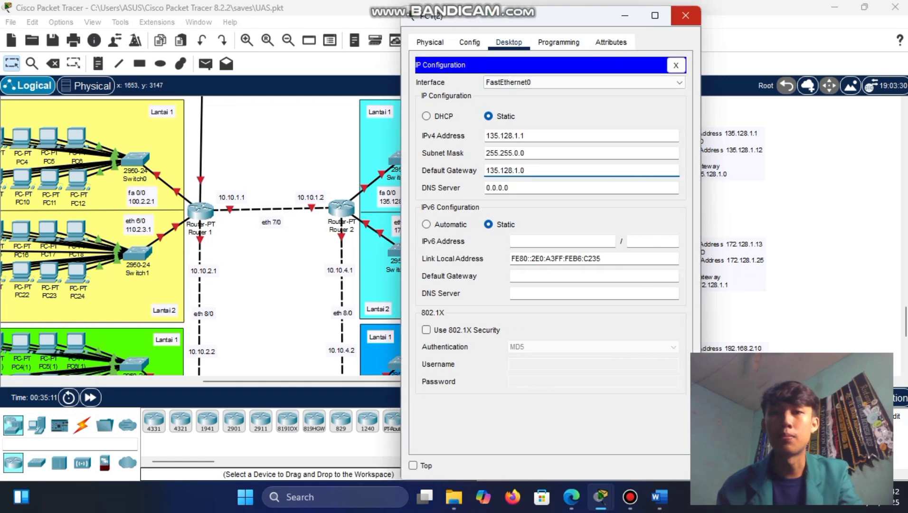
click(685, 16)
- Give PC2(2) in Gedung Kedua the static IPv4 address 135.128.1.2 with subnet mask 255.255.0.0
click(492, 137)
click(372, 42)
click(320, 91)
click(444, 135)
text(135)
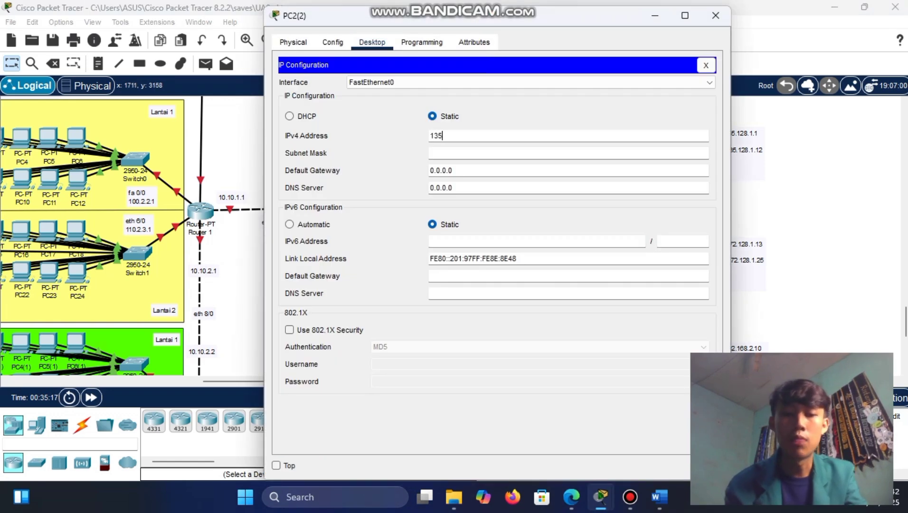
text(.128.1.2)
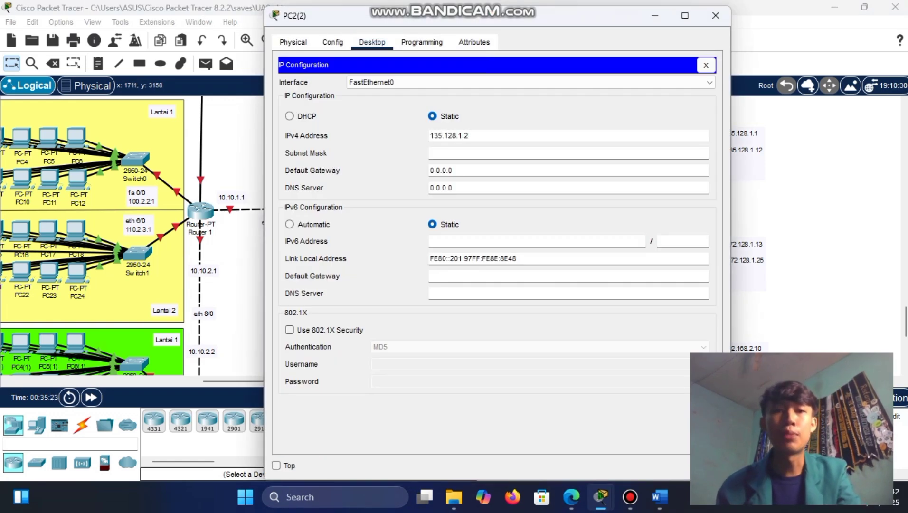
key(BackSpace)
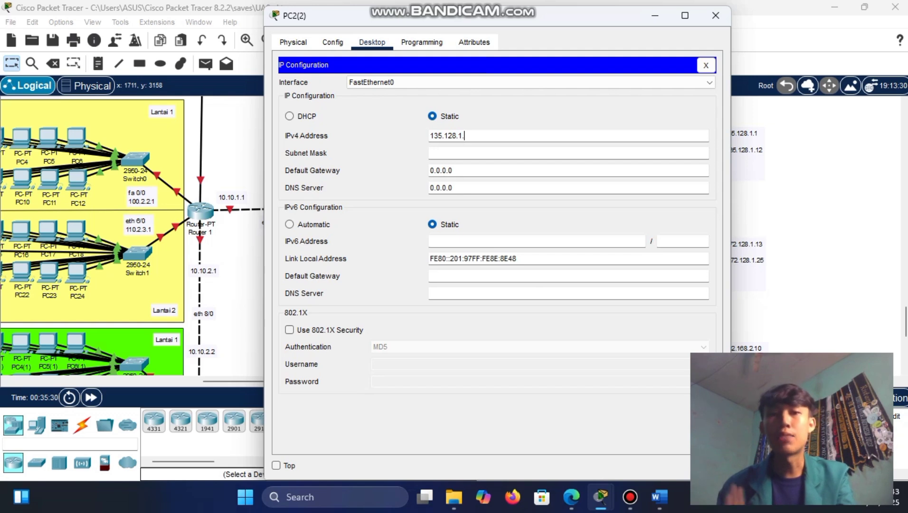
text(2)
key(Tab)
key(Tab)
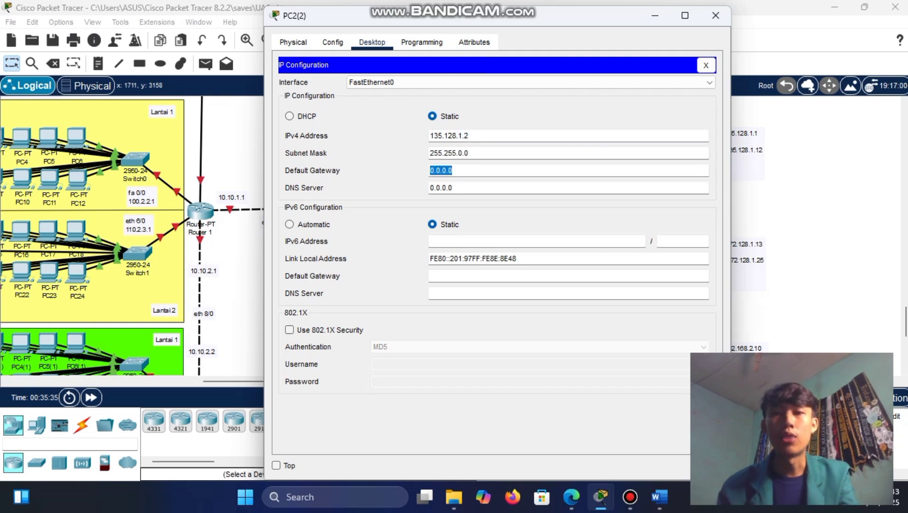
- Set PC2(2)'s default gateway to 135.128.1.1
drag(323, 16, 506, 16)
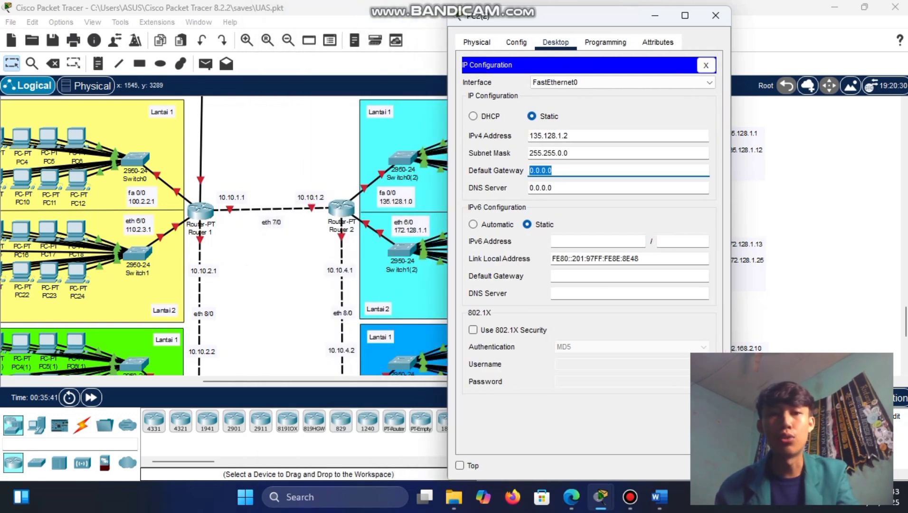
text(135.128.1)
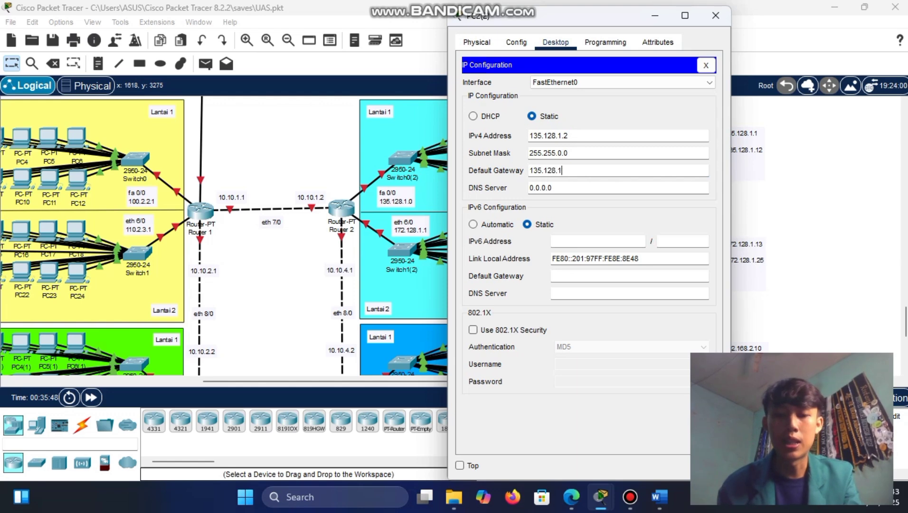
text(.1)
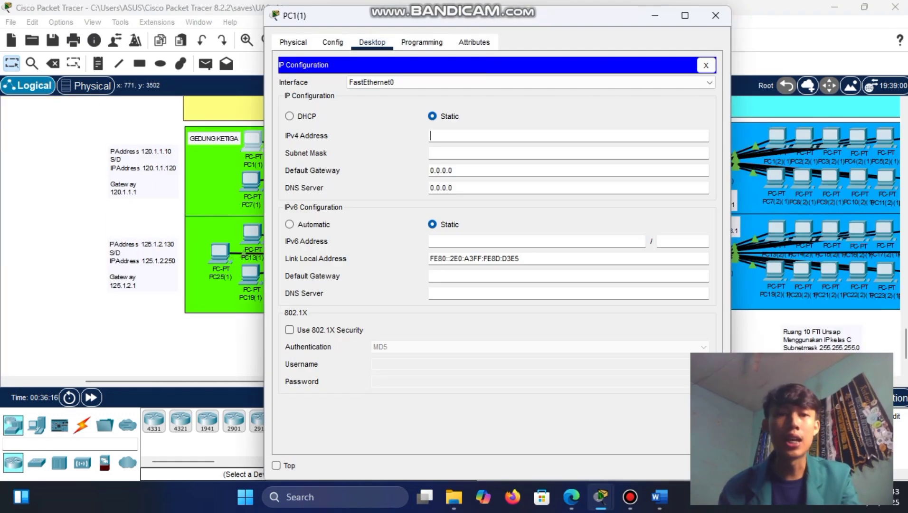
- Configure PC1(1) in Gedung Ketiga with IPv4 address 120.1.1.10, subnet mask 255.0.0.0 and default gateway 120.1.1.1
text(120.1.1.)
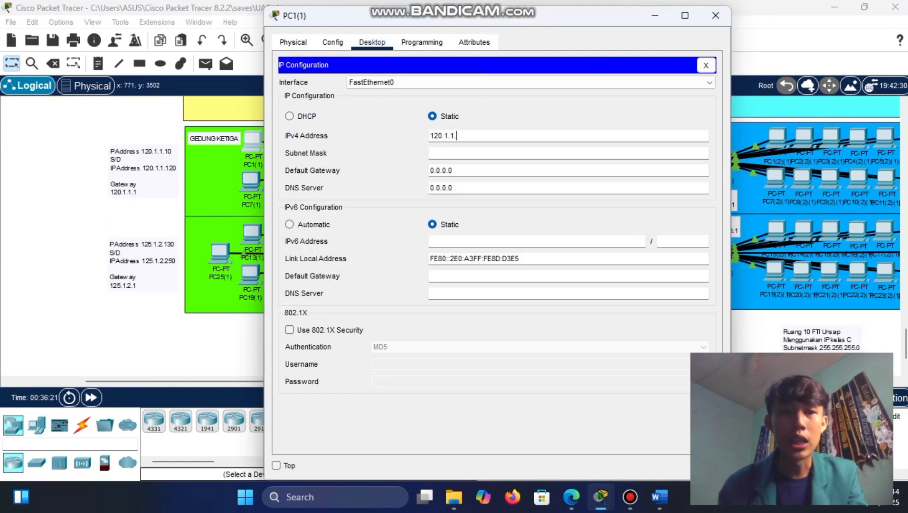
text(10)
key(Tab)
key(Tab)
key(BackSpace)
text(1)
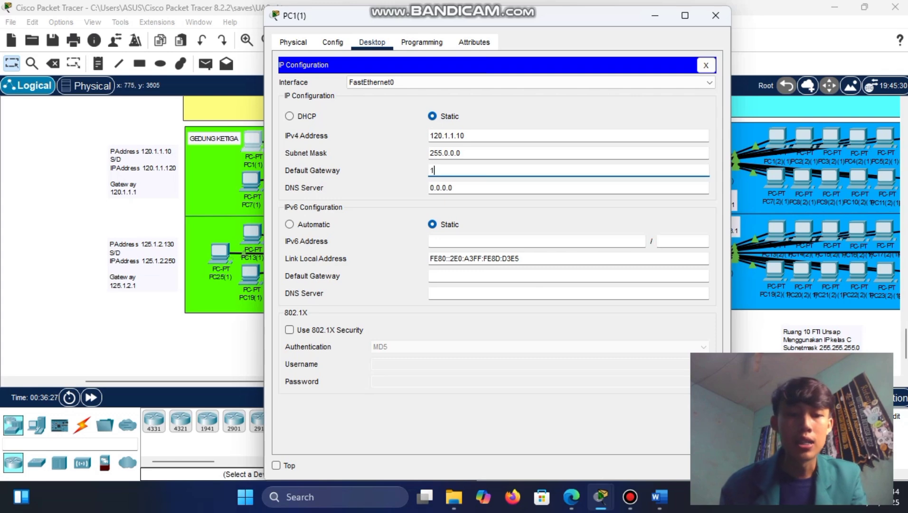
text(20.1.1.1)
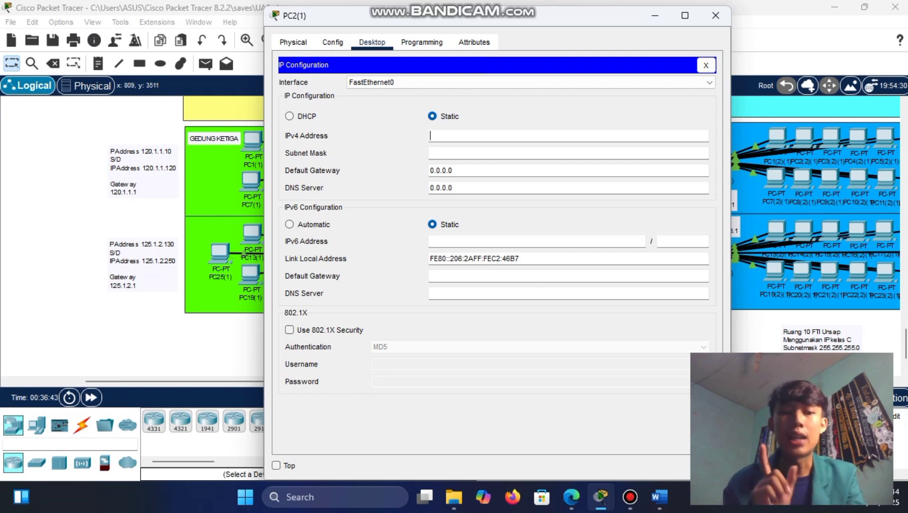
- Try to assign PC2(1) in Gedung Ketiga the same IPv4 address as PC1(1), 120.1.1.10
text(120.)
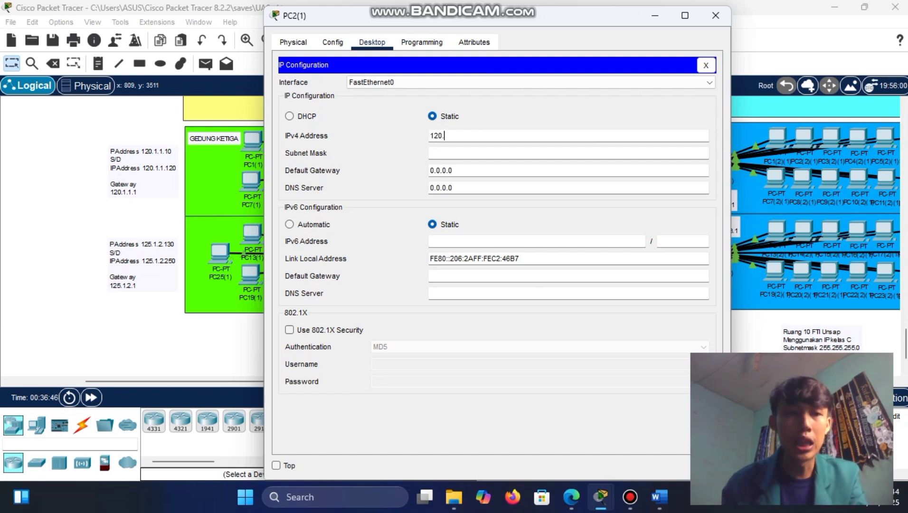
text(1.1.10)
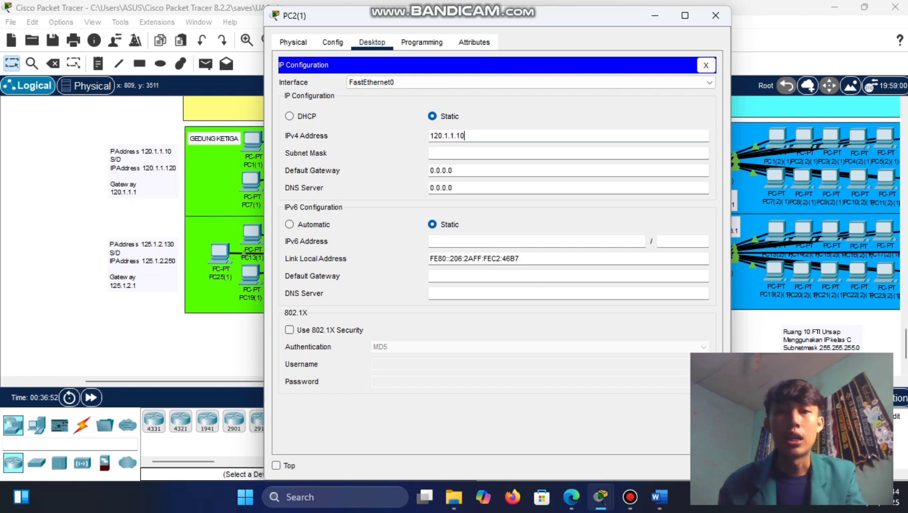
click(430, 153)
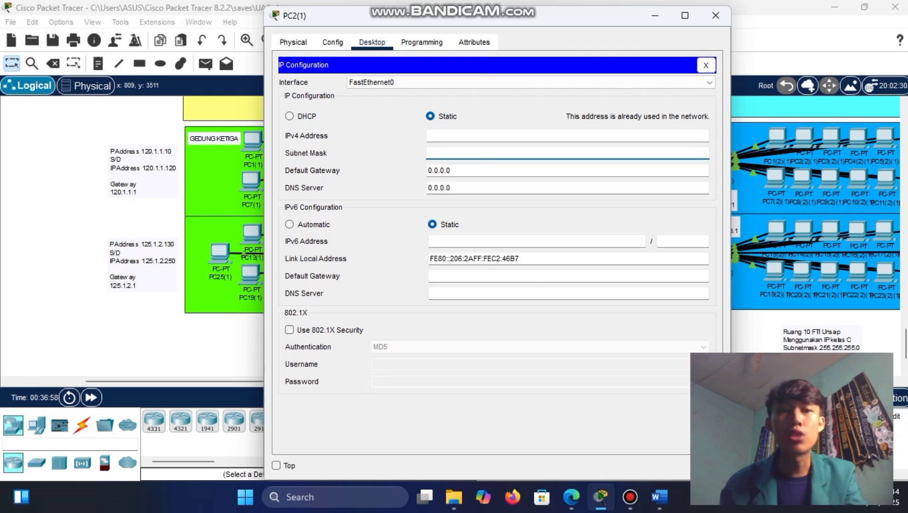
- Configure PC2(1) with IPv4 address 120.1.1.20, subnet mask 255.0.0.0 and default gateway 120.1.1.1, then close its configuration
click(429, 136)
text(120.)
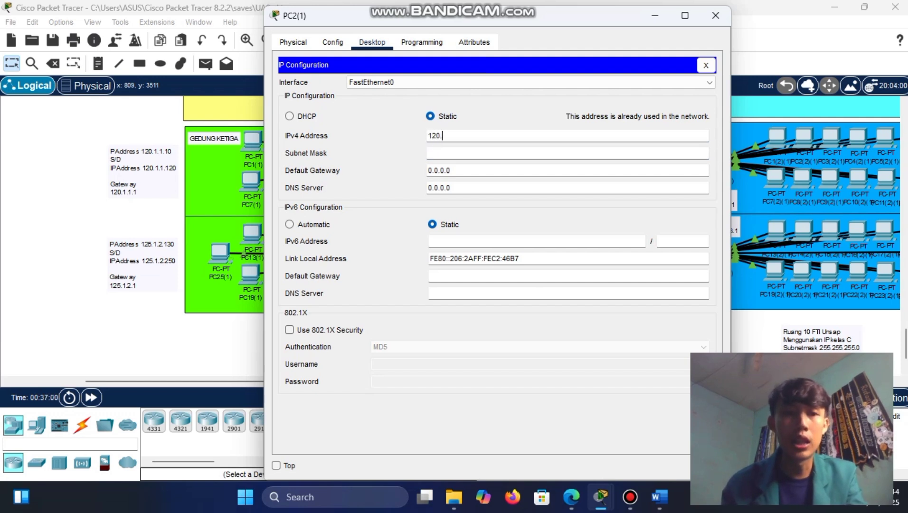
text(1.1.20)
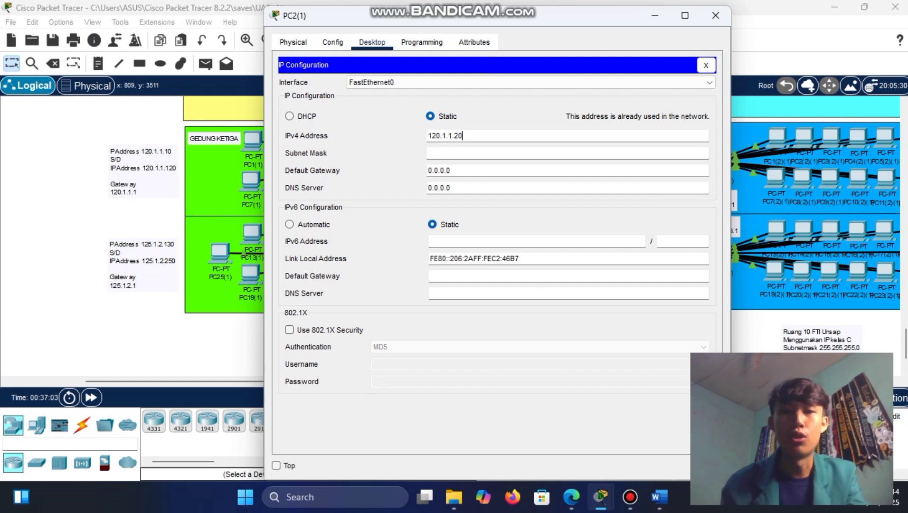
key(Tab)
key(ctrl+a)
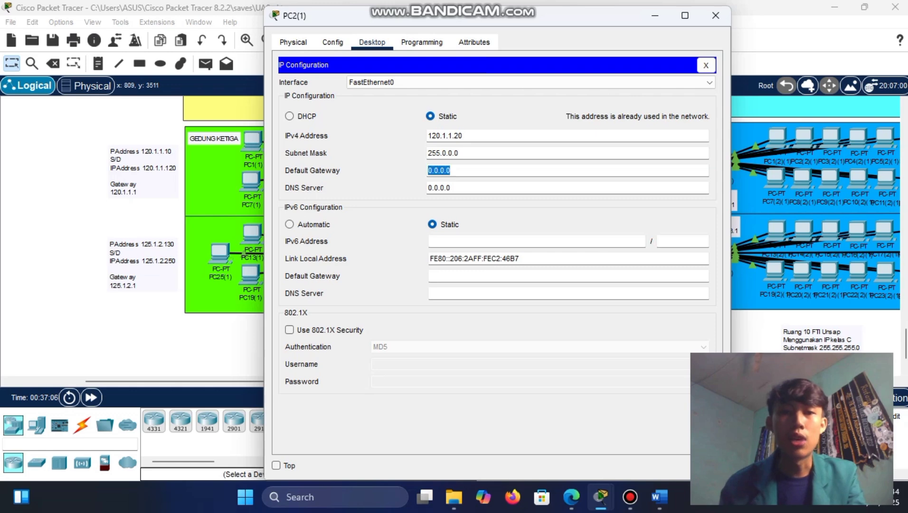
key(BackSpace)
text(120.)
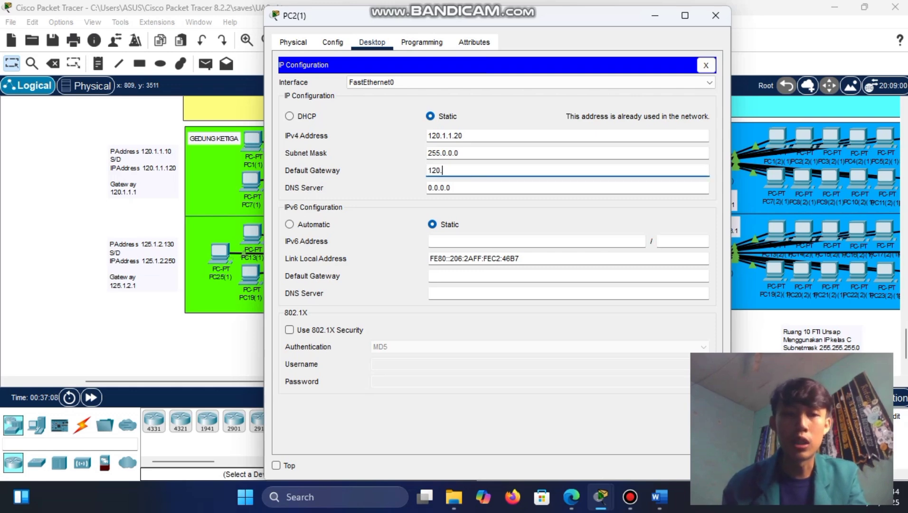
text(1.1.1)
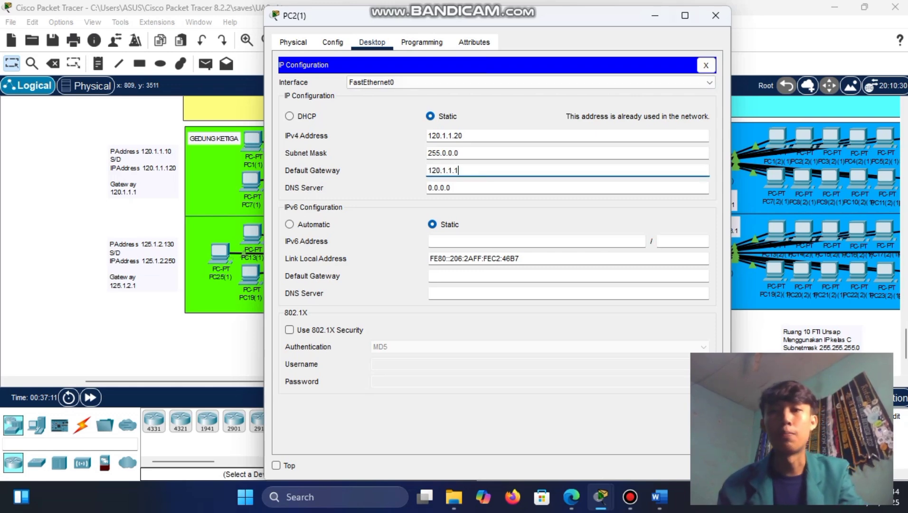
click(716, 16)
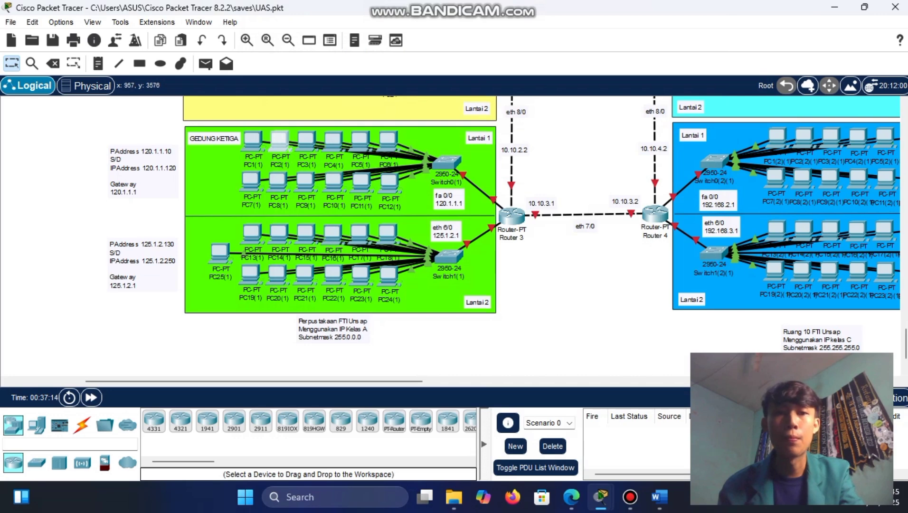
- Configure PC1(2)(1) in Gedung Keempat with IPv4 address 192.168.2.10, subnet mask 255.255.255.0 and default gateway 192.168.2.1
scroll(337, 205, right, 10)
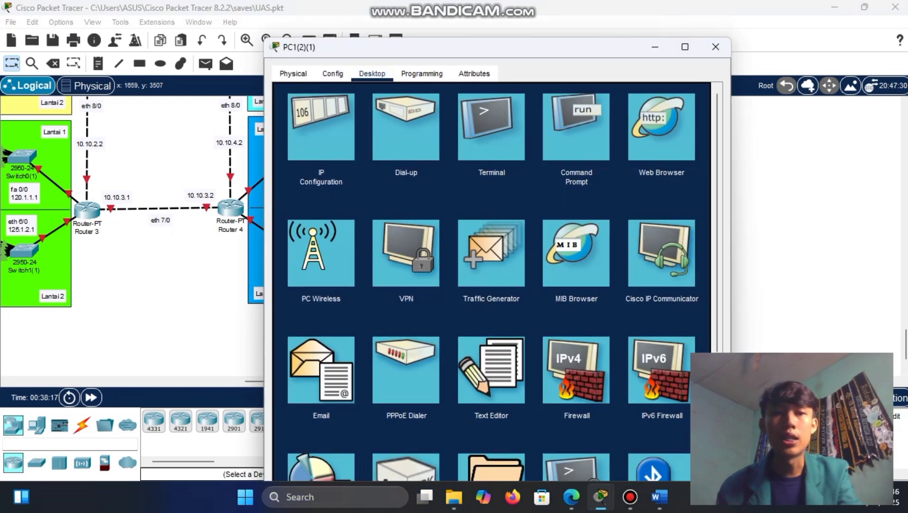
click(344, 142)
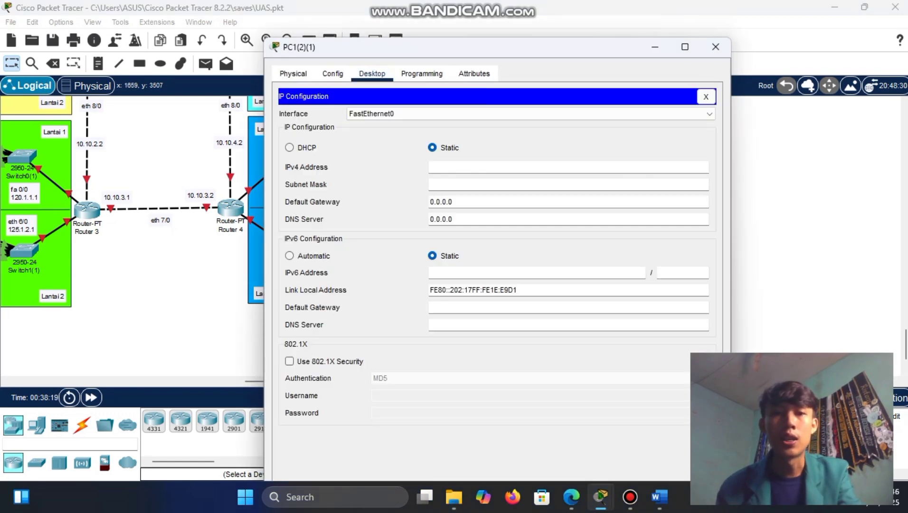
text(192.168.2.10)
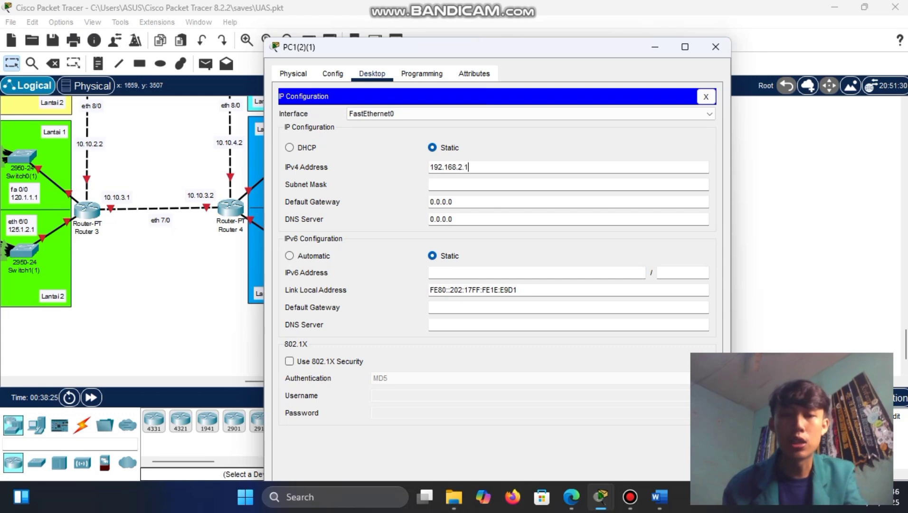
key(Tab)
key(Tab)
drag(261, 190, 346, 190)
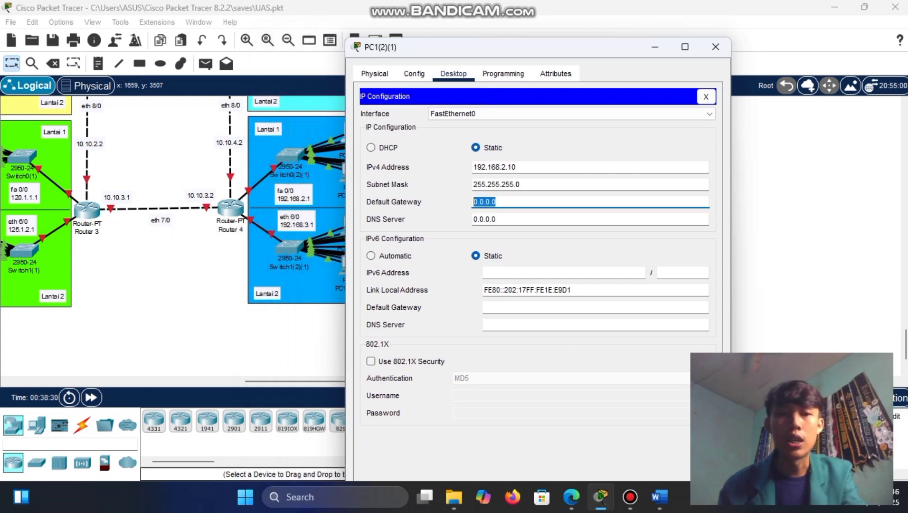
key(BackSpace)
text(192.168.)
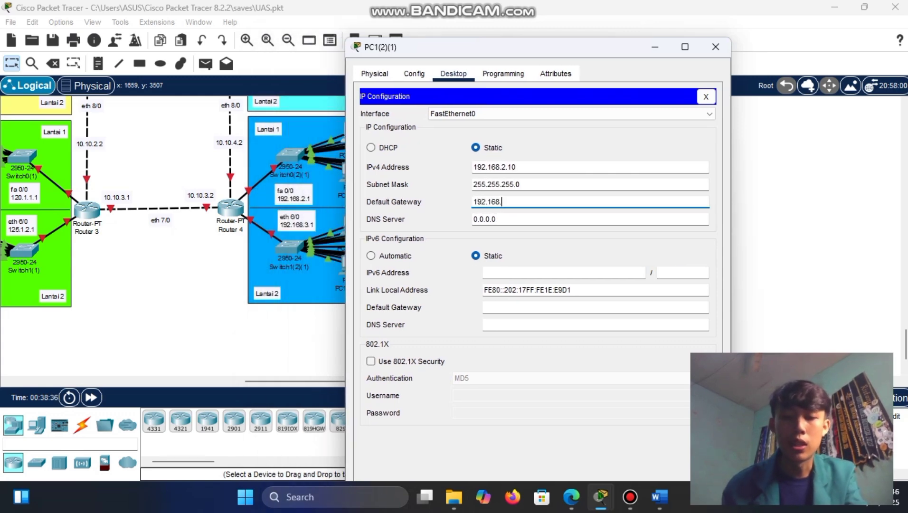
text(2)
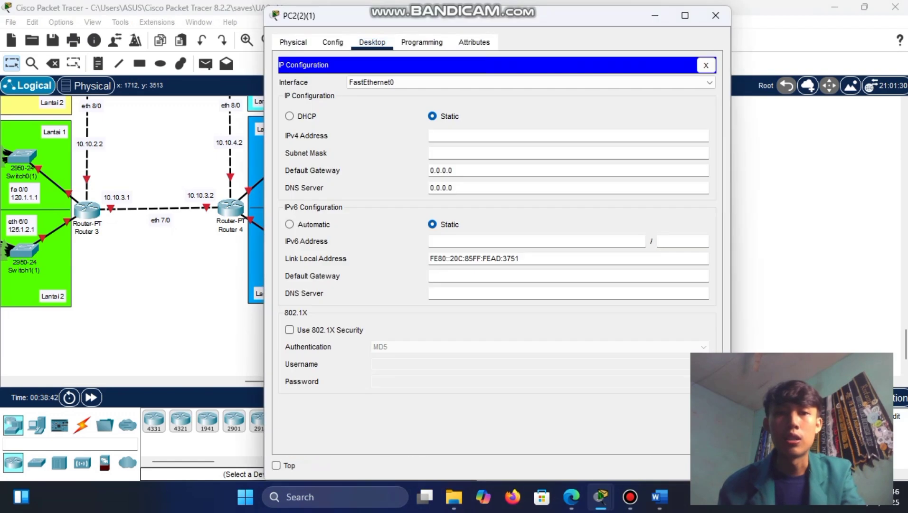
- Configure PC2(2)(1) with IPv4 address 192.168.2.20, subnet mask 255.255.255.0 and default gateway 192.168.2.1
text(192.168.2.)
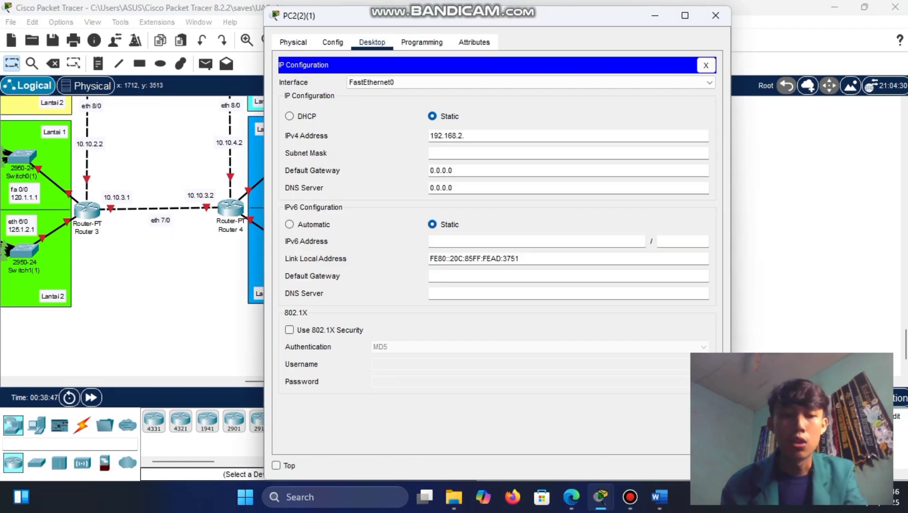
text(20)
key(Tab)
key(Tab)
text(192.16)
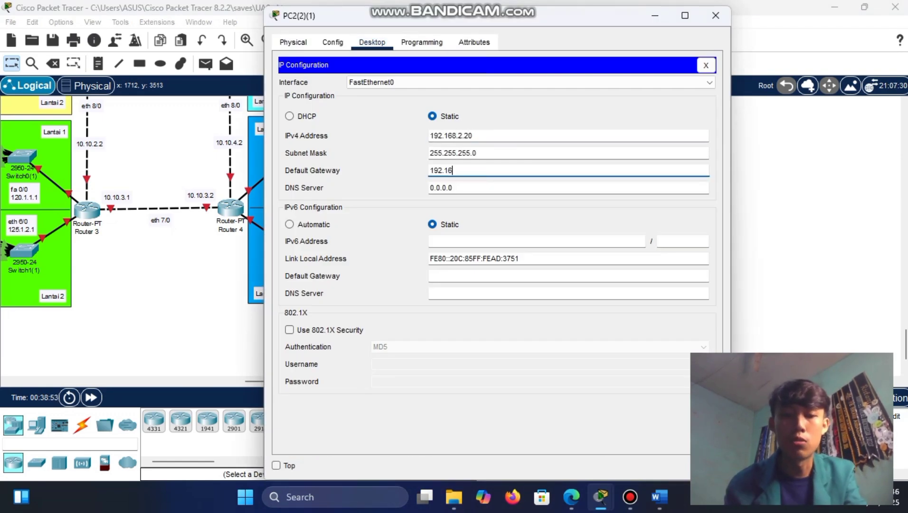
text(8.2.)
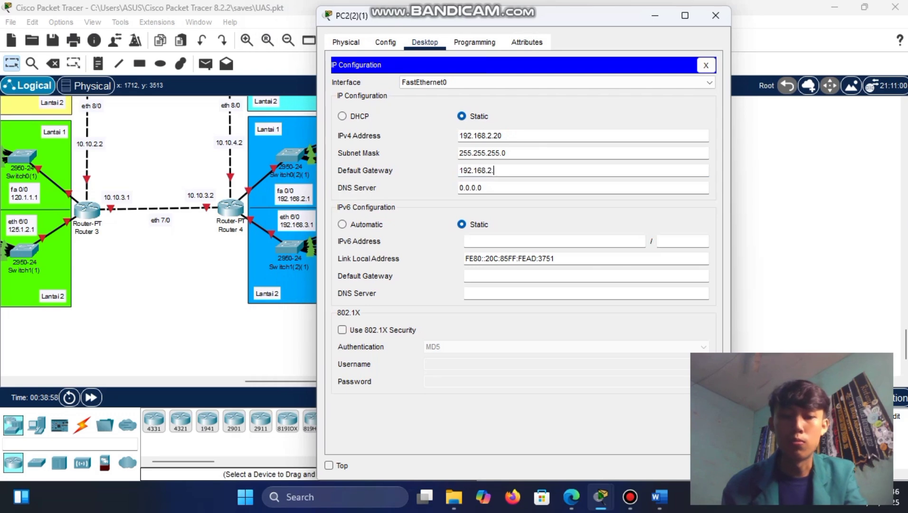
text(1)
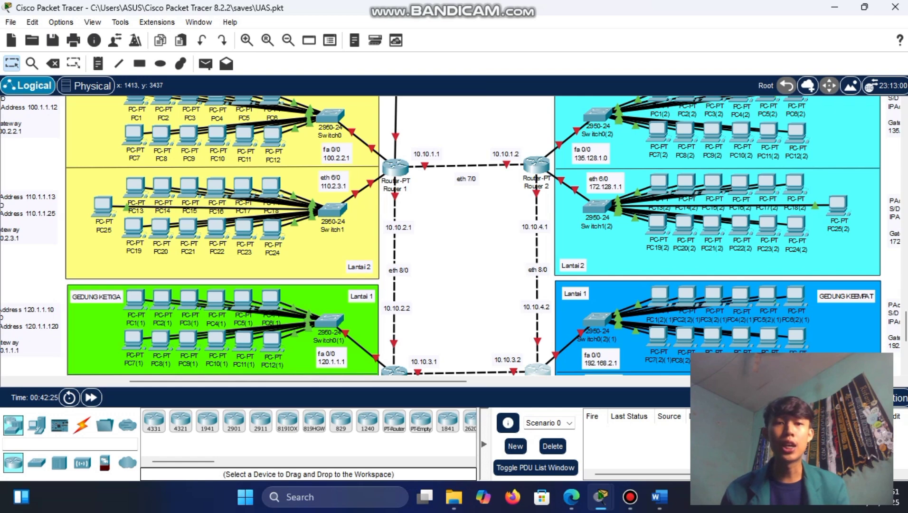
- Configure Router 1's FastEthernet0/0 interface with IPv4 address 100.2.2.1 and subnet mask 255.0.0.0, and enable the port
click(395, 166)
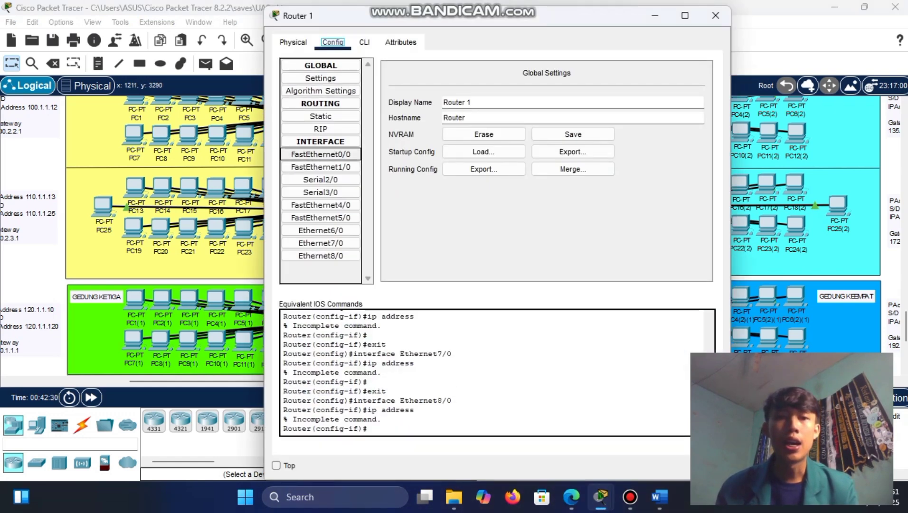
click(321, 155)
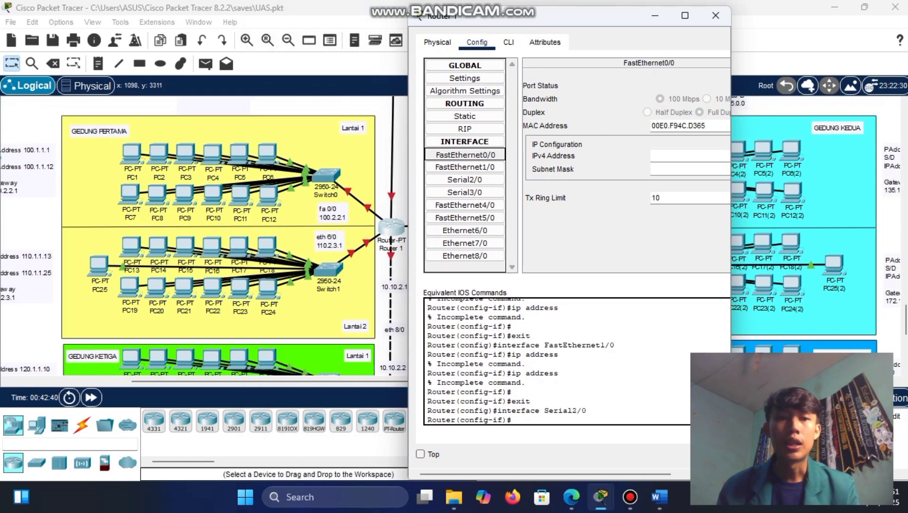
scroll(204, 235, right, 3)
scroll(205, 235, up, 2)
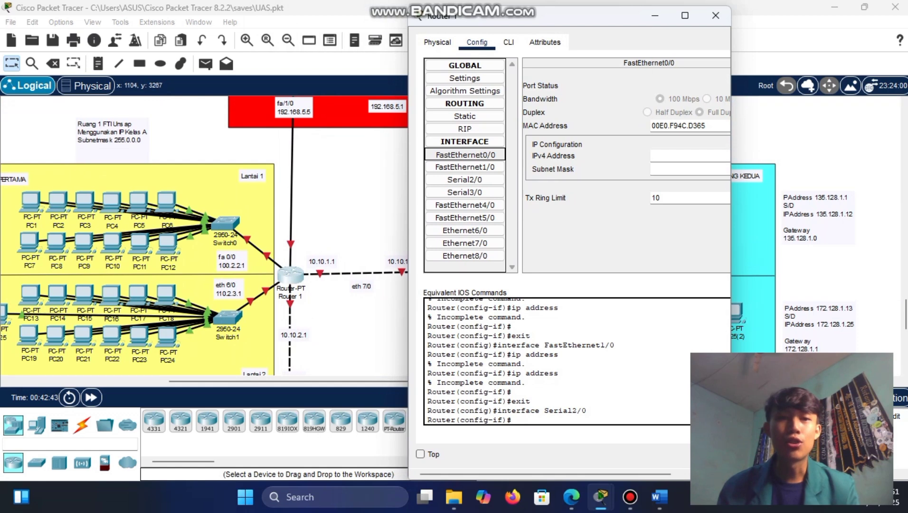
click(689, 155)
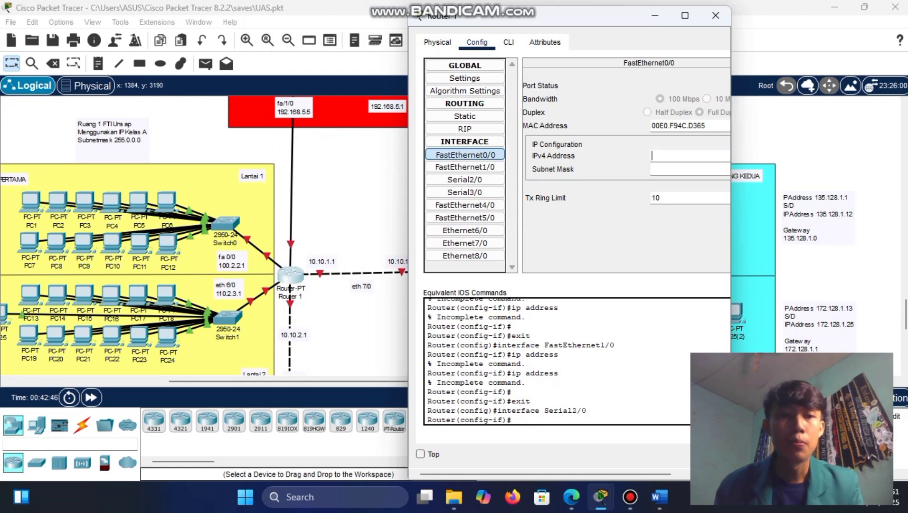
text(100.2.2.1)
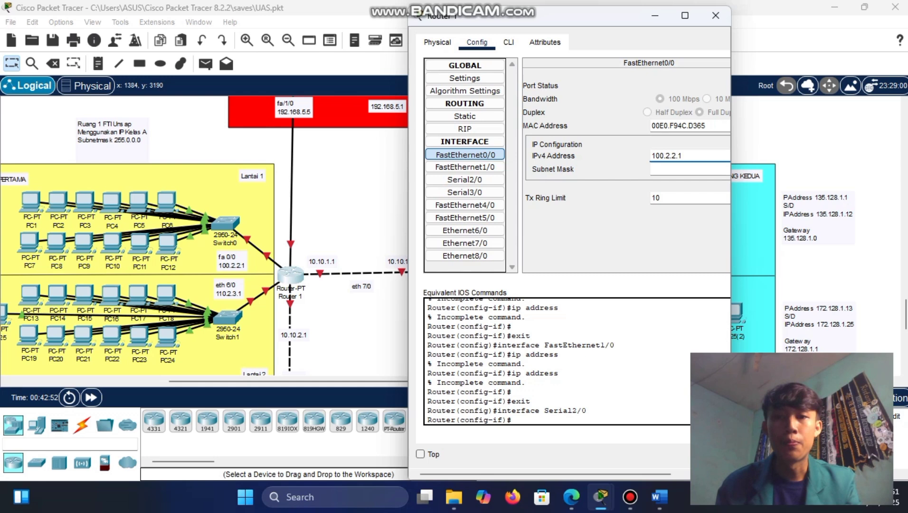
click(672, 169)
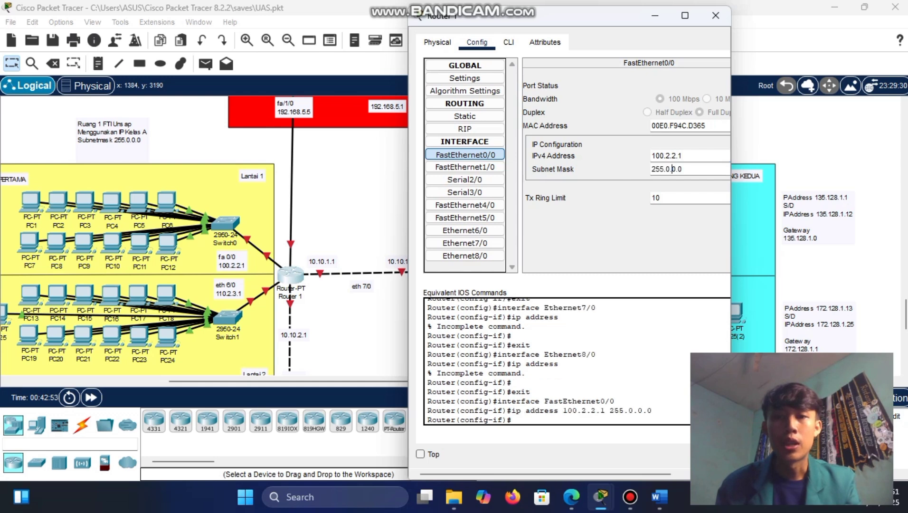
scroll(672, 169, right, 1)
click(719, 85)
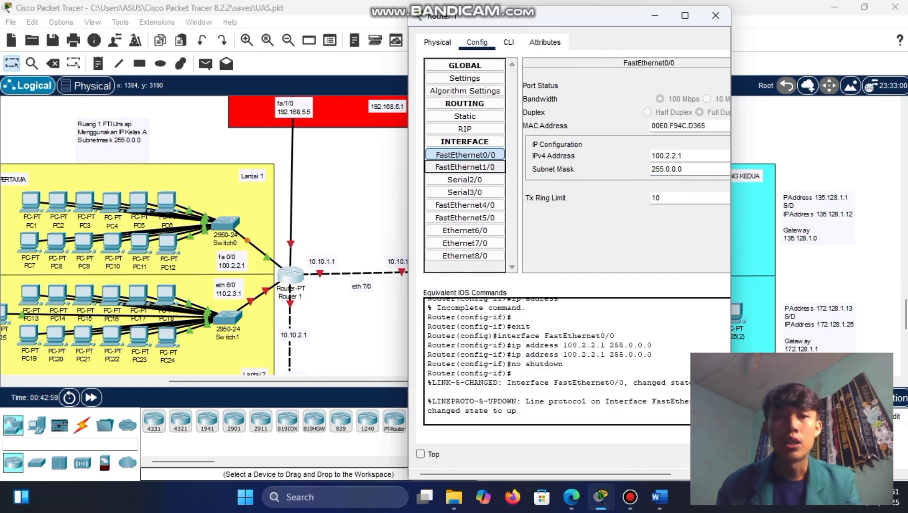
- Configure Router 1's FastEthernet1/0 interface with IPv4 address 192.168.5.5 and subnet mask 255.255.255.0, and enable the port
click(464, 167)
scroll(351, 190, up, 1)
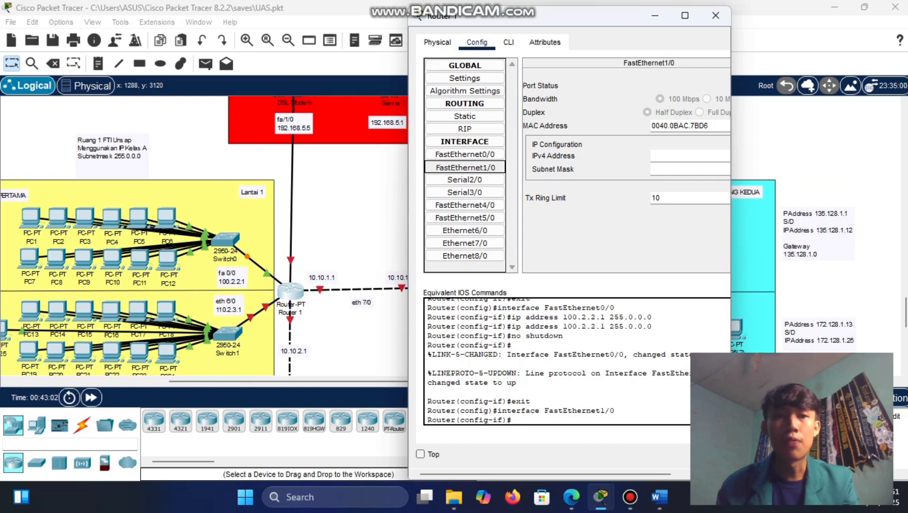
click(690, 156)
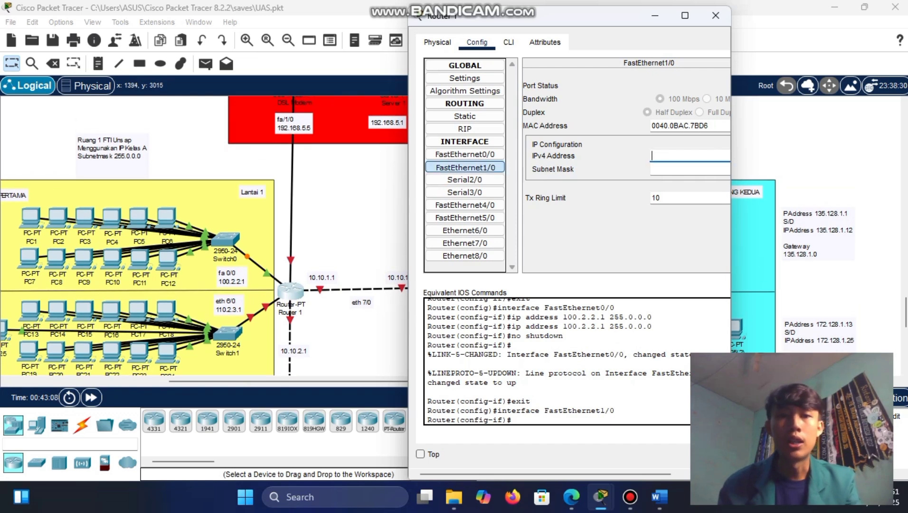
text(192.16)
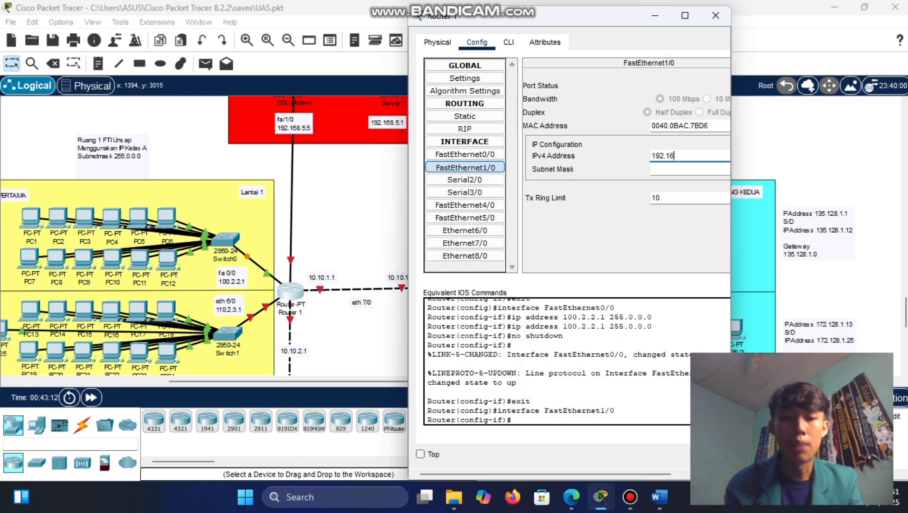
text(8.5.5)
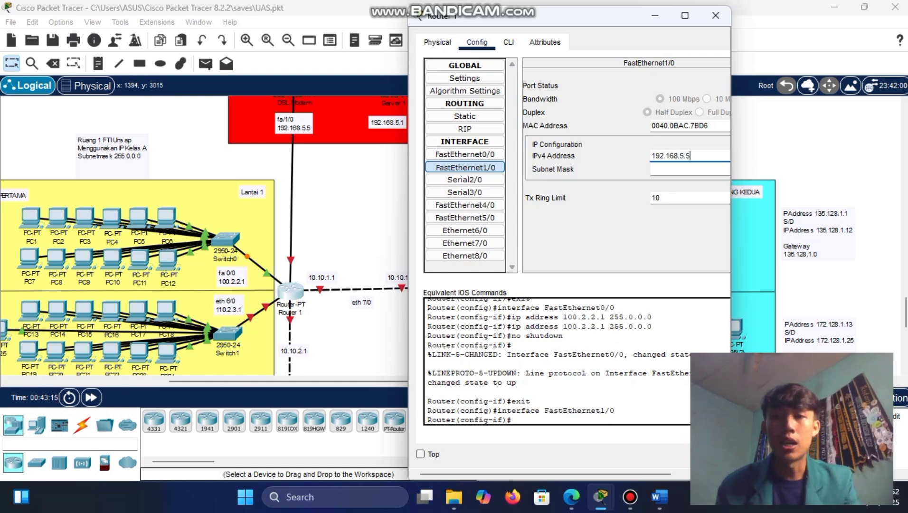
click(674, 169)
scroll(674, 170, right, 2)
click(695, 85)
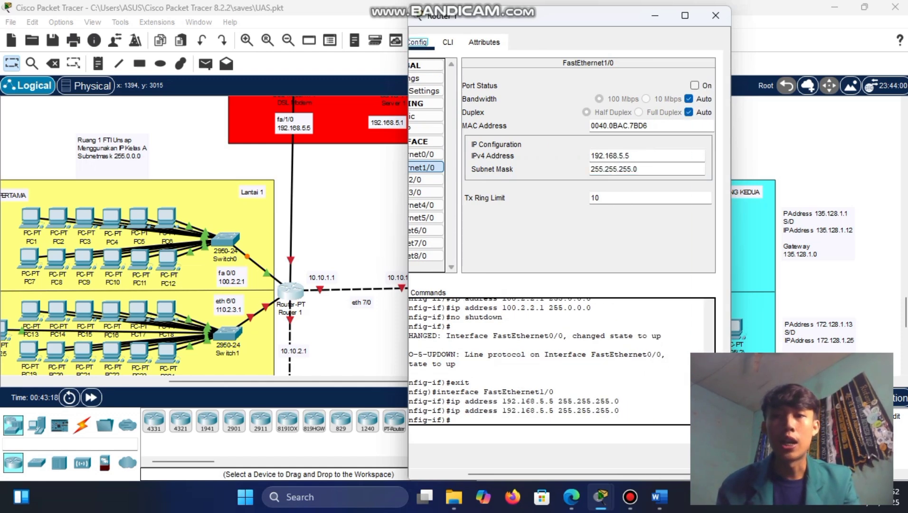
- Configure Router 1's Ethernet6/0 interface with IPv4 address 110.2.3.1 and subnet mask 255.0.0.0, and enable the port
scroll(570, 238, left, 2)
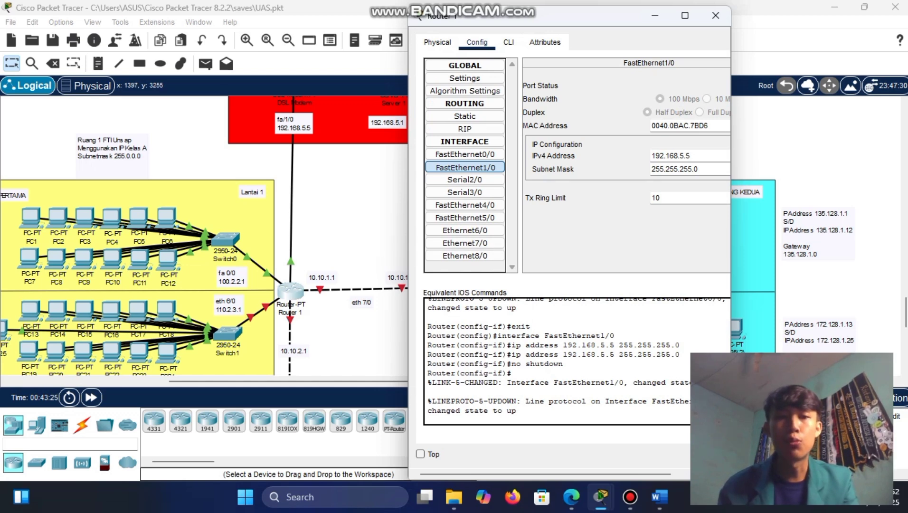
click(465, 230)
click(465, 243)
click(465, 256)
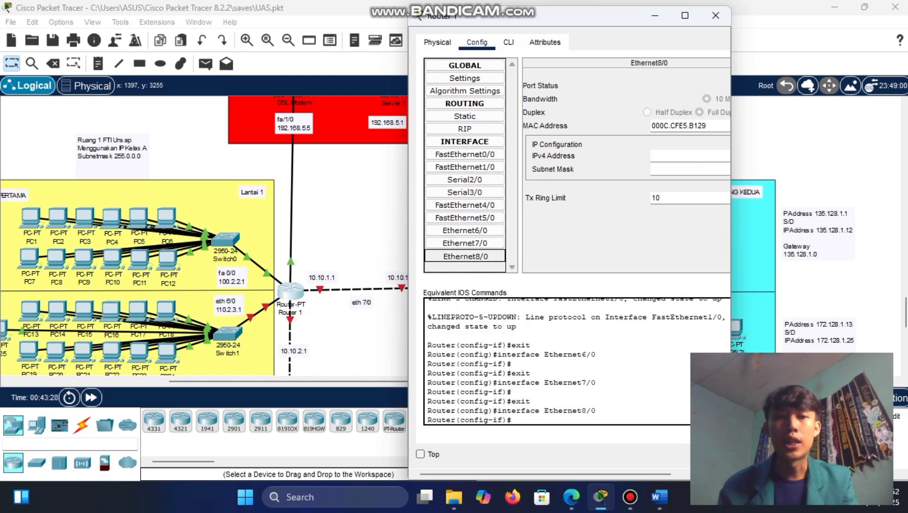
click(465, 230)
scroll(570, 237, right, 2)
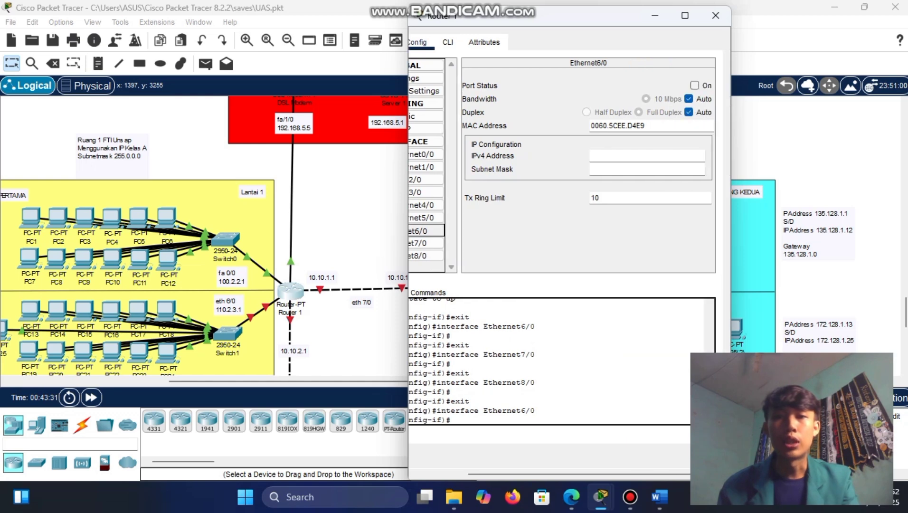
click(647, 156)
scroll(285, 259, down, 2)
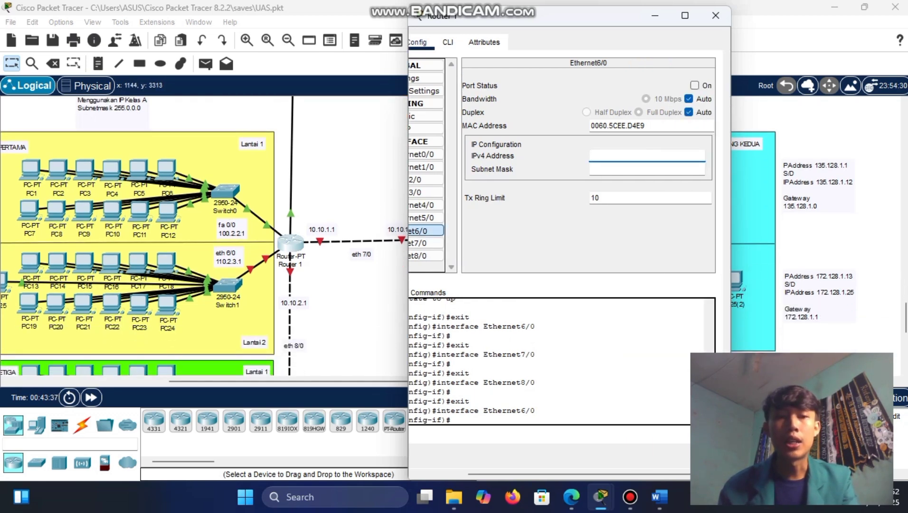
text(110)
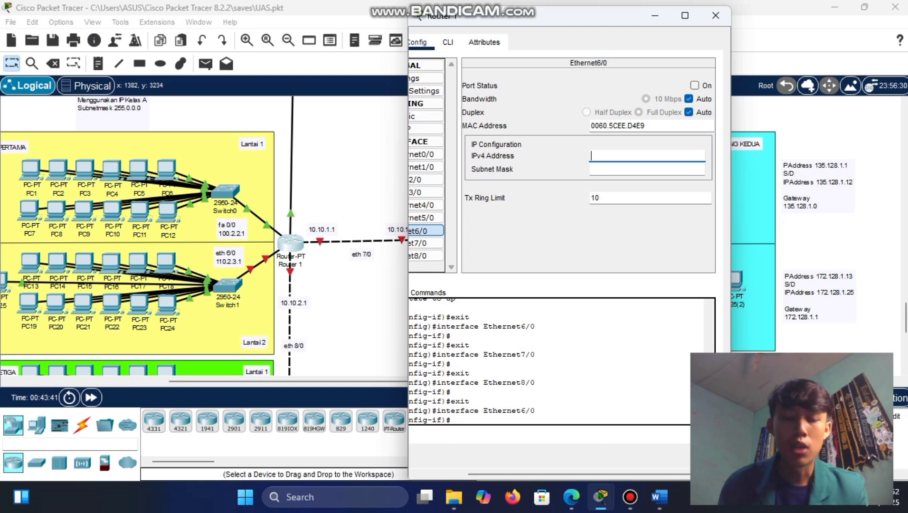
text(.2.3.1)
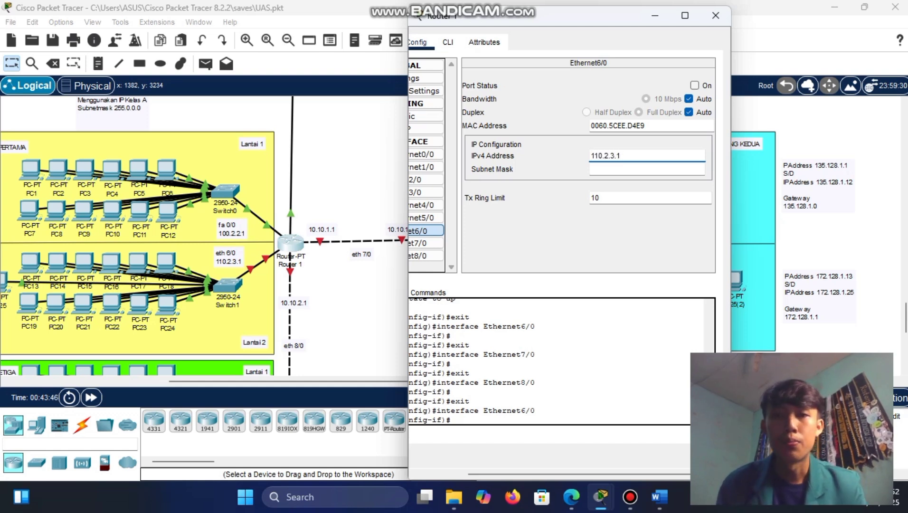
click(594, 169)
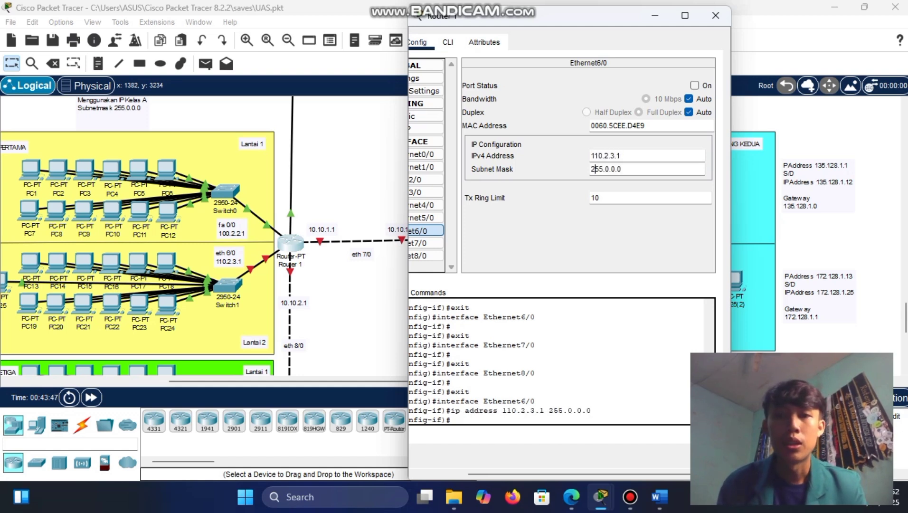
click(695, 86)
- Configure Router 1's Ethernet7/0 interface with IPv4 address 10.10.1.1 and subnet mask 255.255.255.252, and enable the port
scroll(570, 228, left, 3)
click(464, 243)
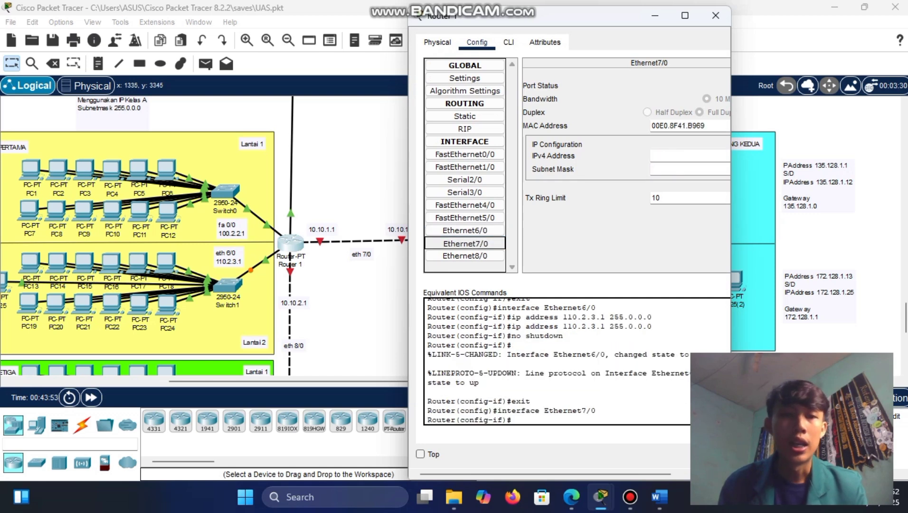
scroll(204, 238, down, 1)
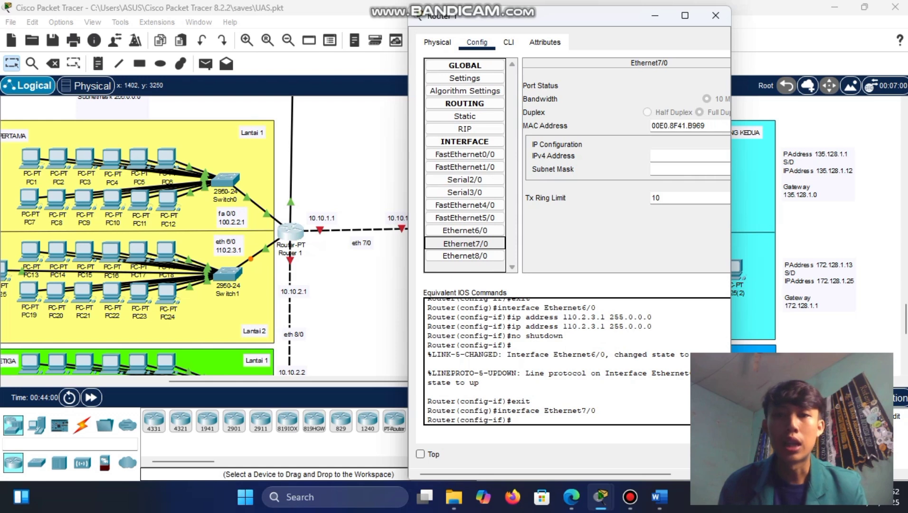
click(684, 155)
text(10.1)
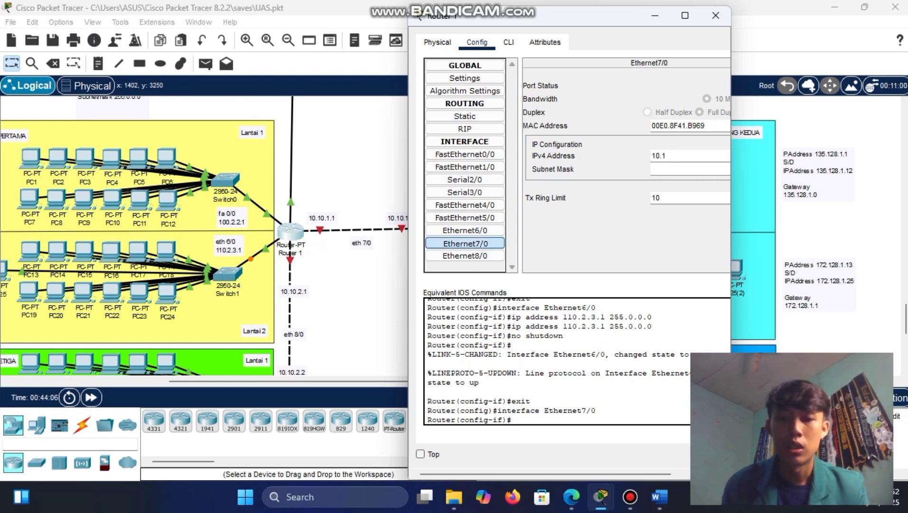
text(0.1.1)
key(Tab)
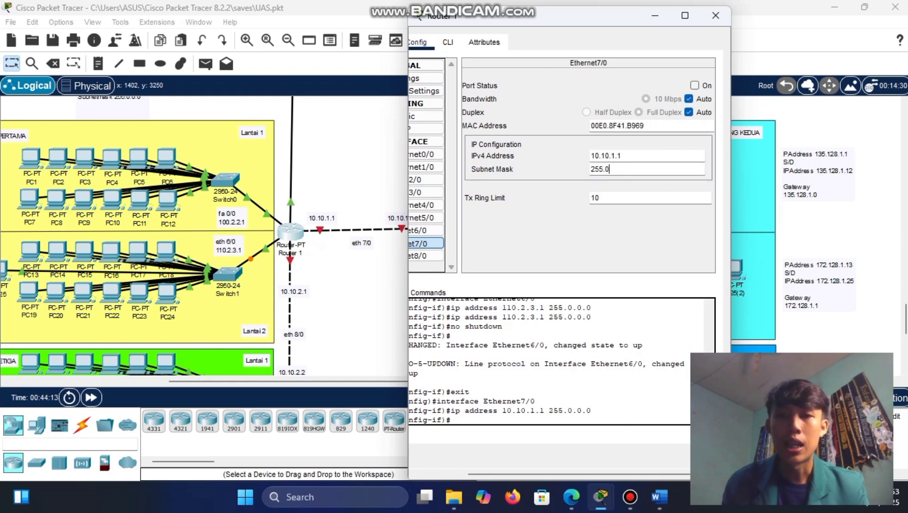
text(255)
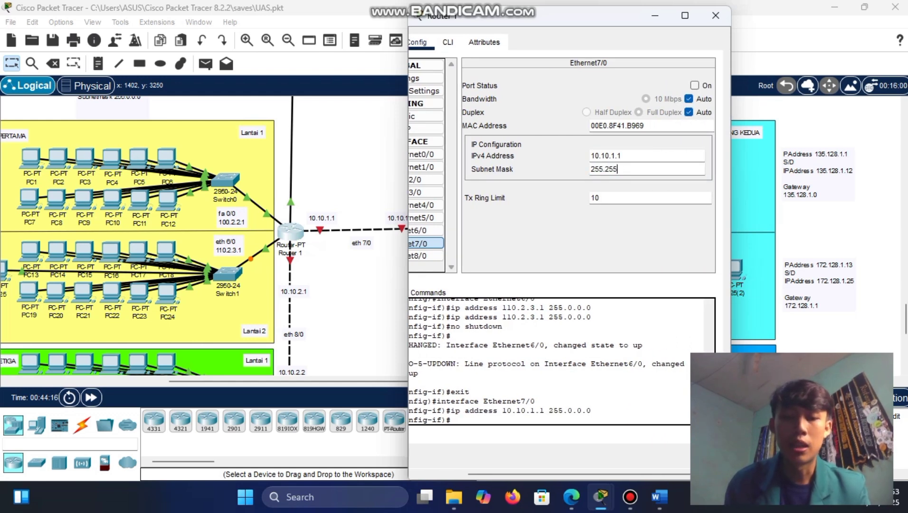
text(.255.252)
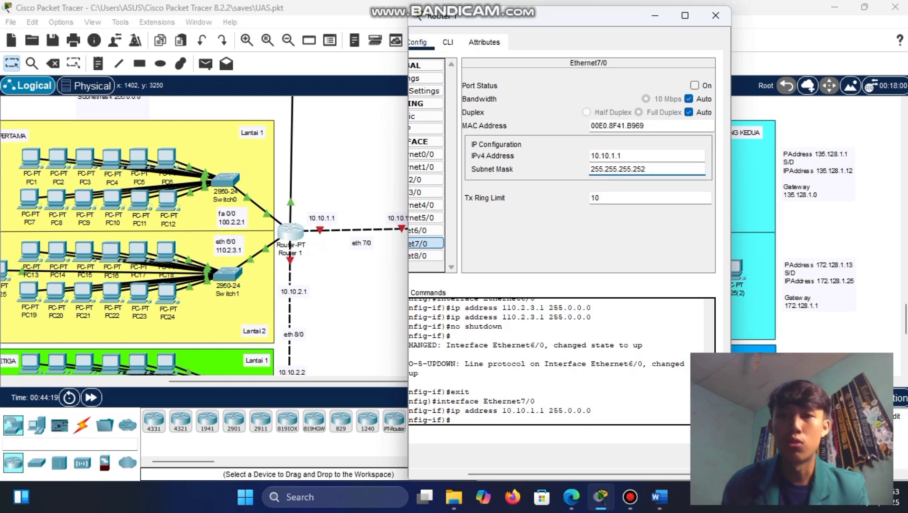
click(694, 85)
- Configure Router 1's Ethernet8/0 interface with IPv4 address 10.10.2.1 and subnet mask 255.255.255.252, and enable the port
scroll(570, 228, left, 3)
click(466, 256)
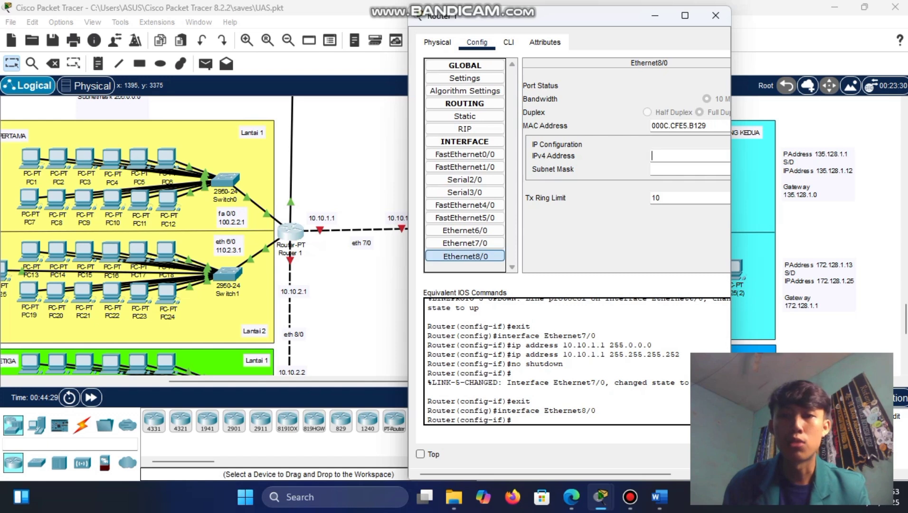
text(10.)
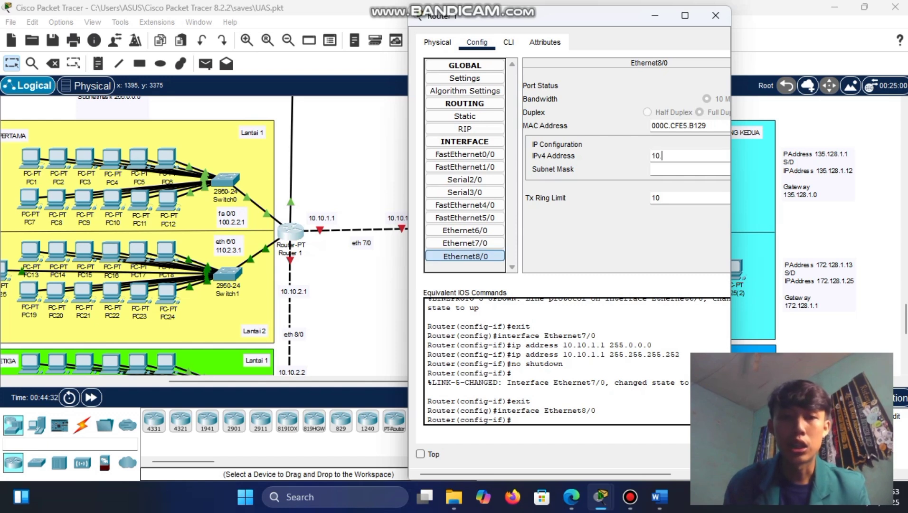
text(10.2.1)
click(666, 169)
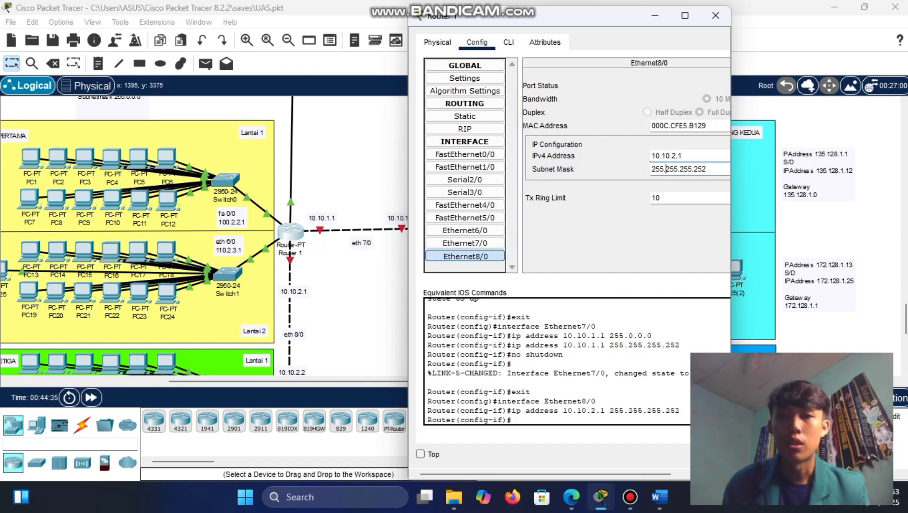
scroll(666, 169, right, 3)
click(695, 86)
scroll(694, 85, left, 3)
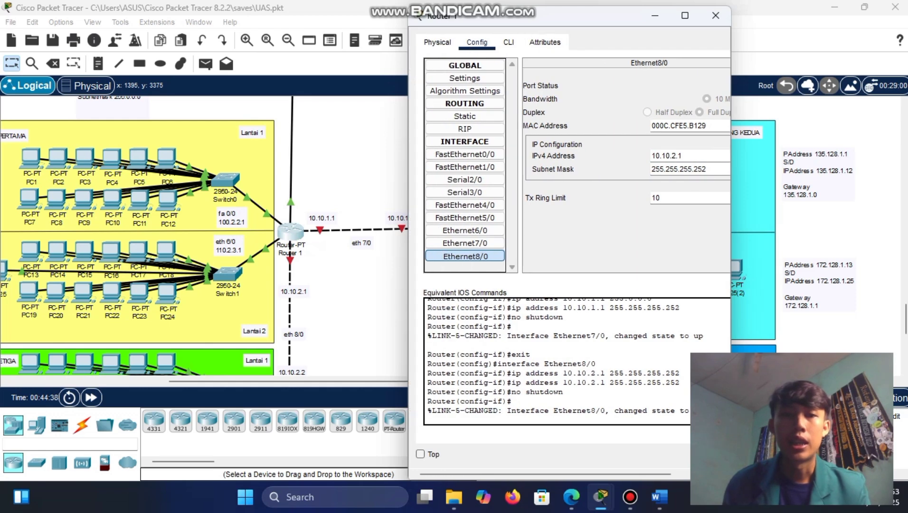
- Exit Router 1's configuration mode on the command line, save its configuration with the write command and close its window
click(509, 42)
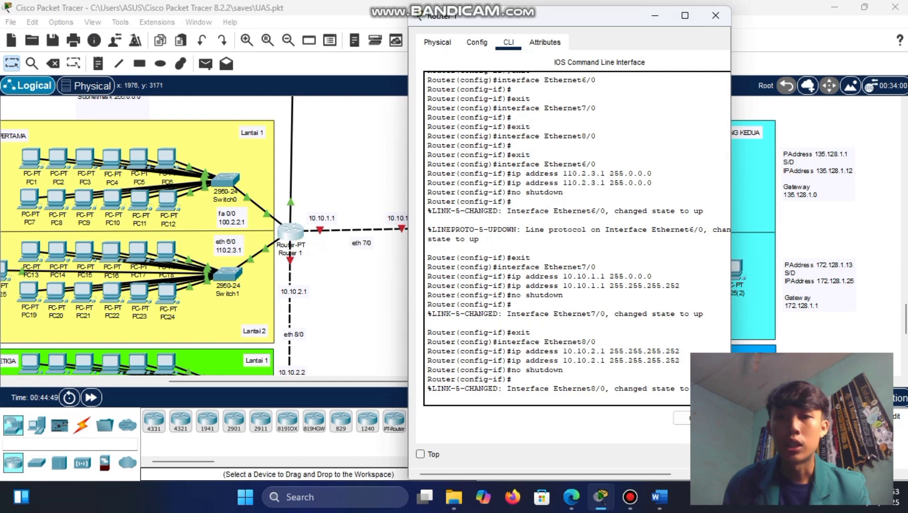
drag(731, 183, 808, 185)
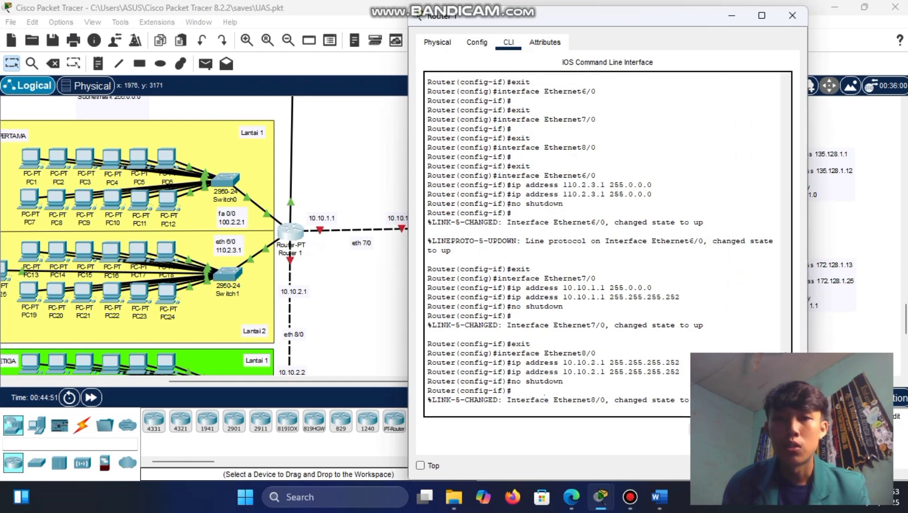
text(xit)
key(Return)
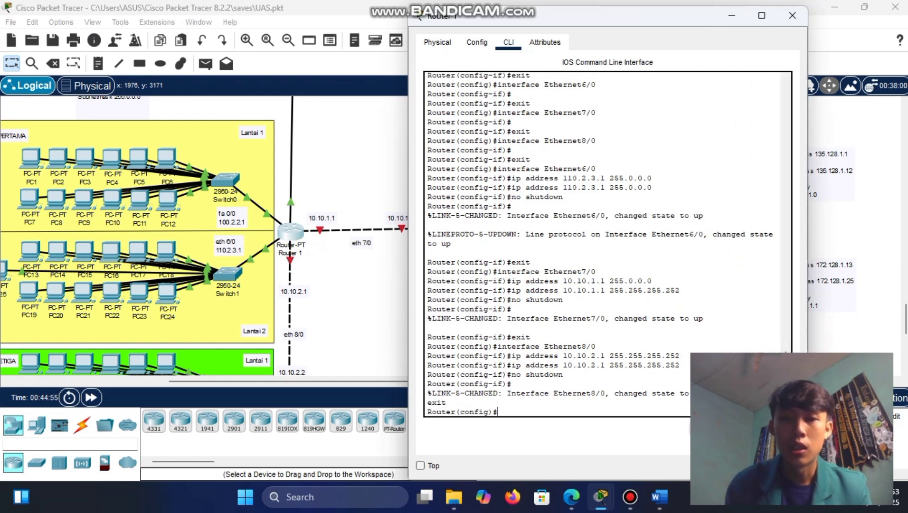
text(exit)
key(Return)
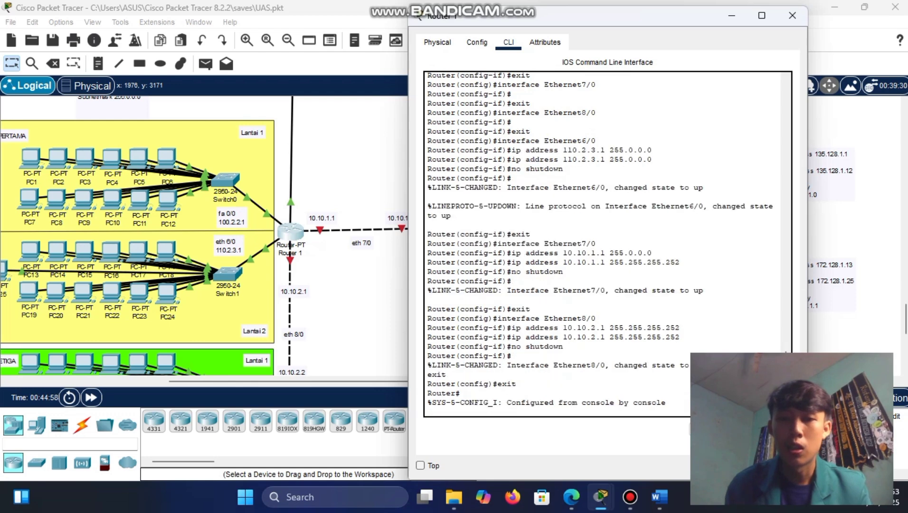
text(write)
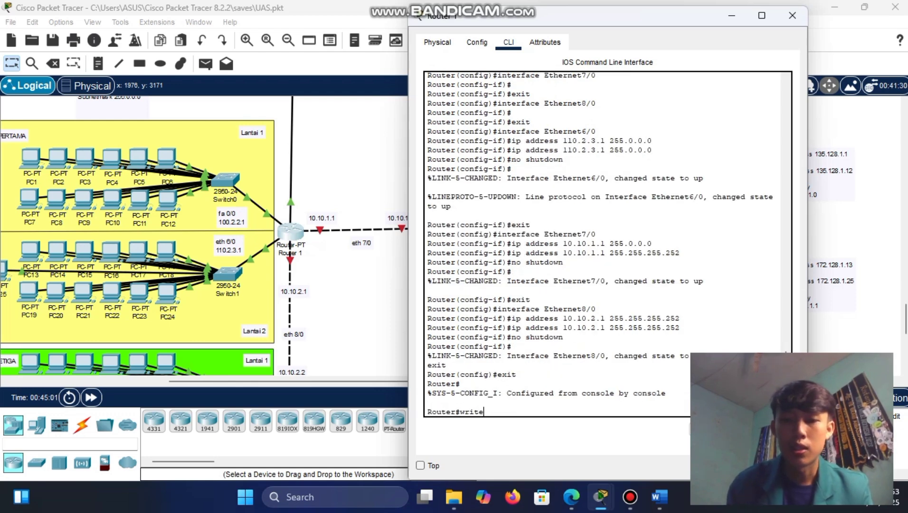
key(Return)
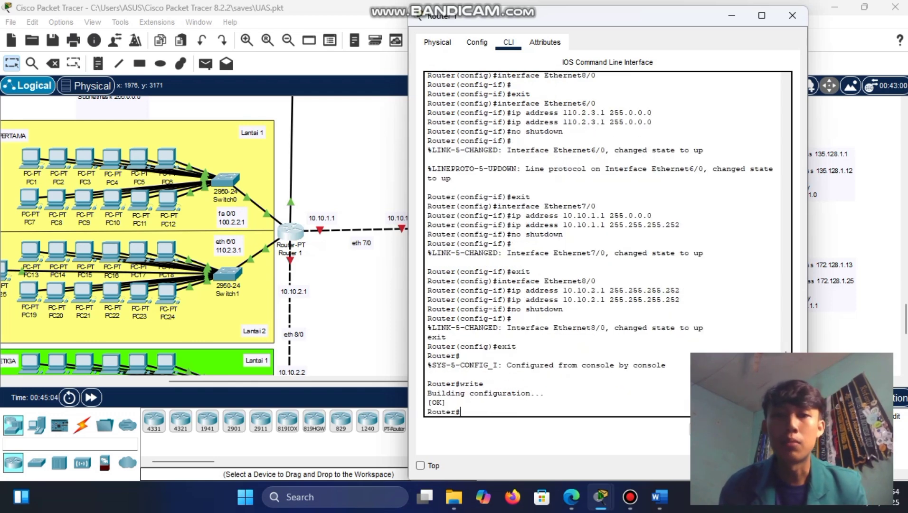
click(792, 16)
- Configure Router 2's FastEthernet0/0 interface with IPv4 address 135.128.1.0 and subnet mask 255.255.0.0, and enable the port
scroll(475, 238, down, 2)
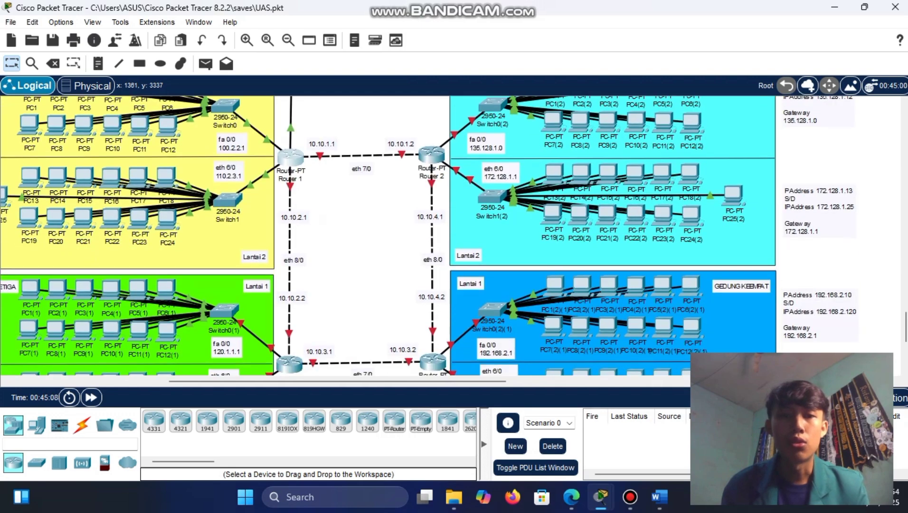
scroll(475, 237, left, 1)
click(475, 154)
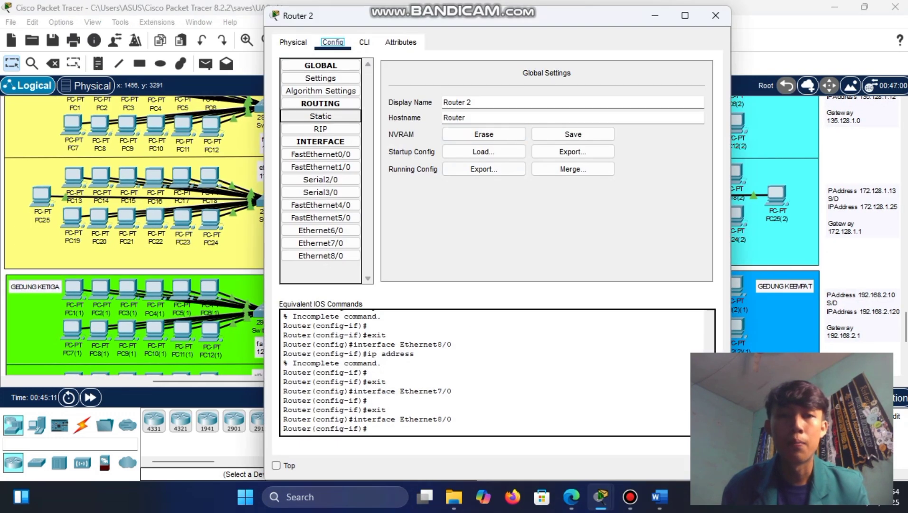
drag(633, 182, 433, 188)
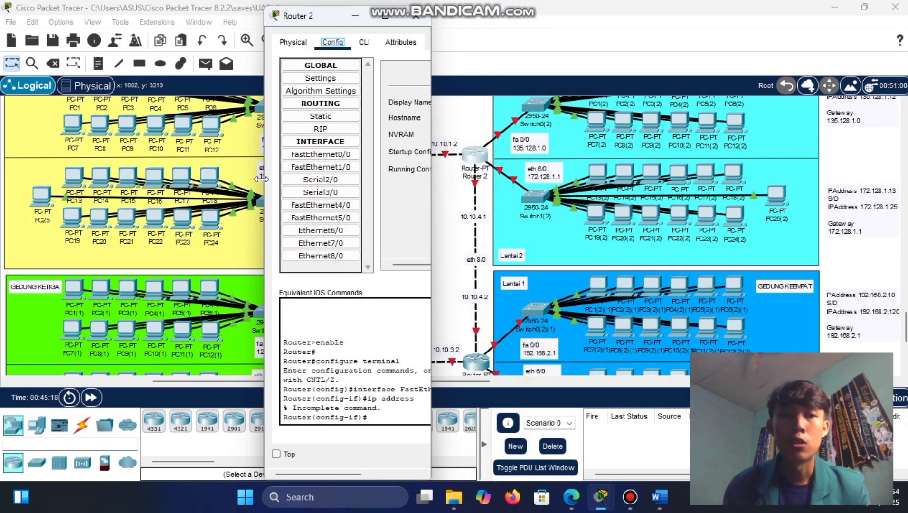
drag(263, 179, 55, 180)
click(115, 155)
click(349, 155)
text(13)
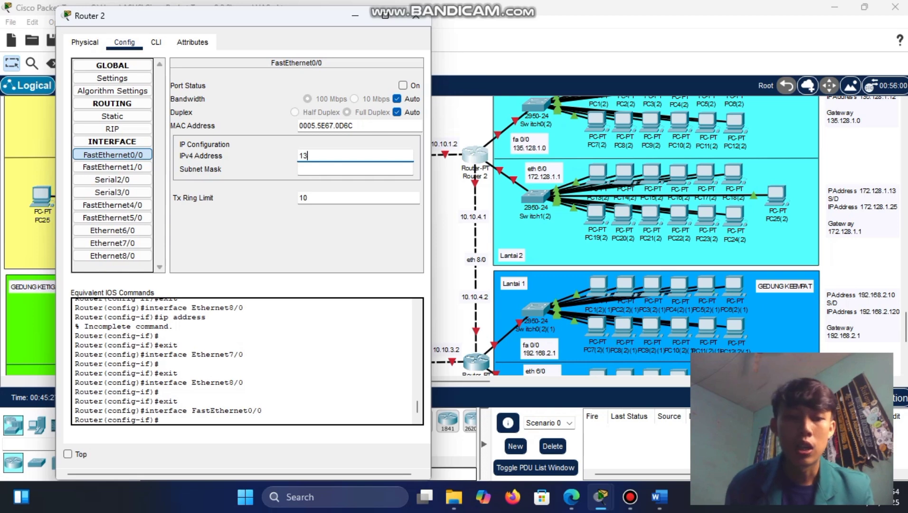
text(5.128.1.0)
click(355, 169)
click(403, 85)
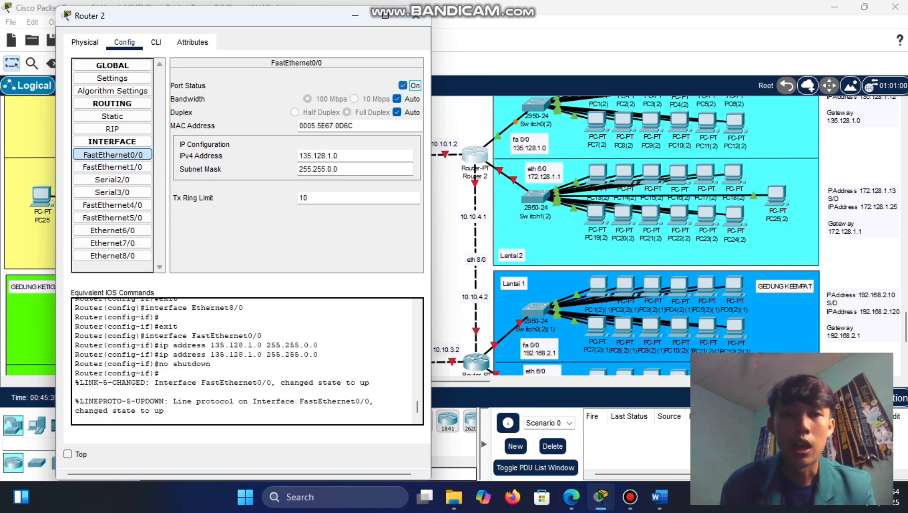
- Configure Router 2's FastEthernet1/0 interface with IPv4 address 192.168.5.5 and subnet mask 255.255.255.0, and enable the port
click(112, 167)
click(349, 156)
text(192.168.5.5)
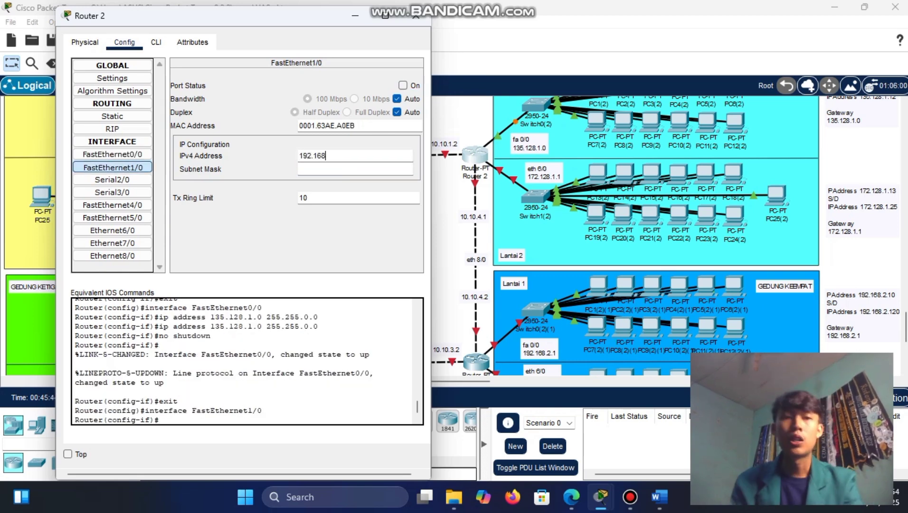
click(355, 169)
click(403, 86)
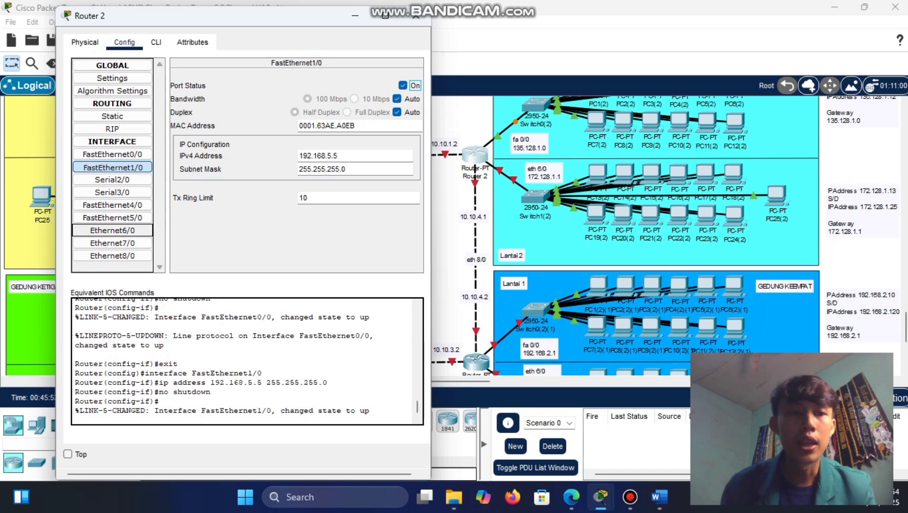
- Configure Router 2's Ethernet6/0 interface with IPv4 address 172.128.1.1 and subnet mask 255.255.0.0, and enable the port
click(113, 230)
click(349, 156)
text(172.128.1.1)
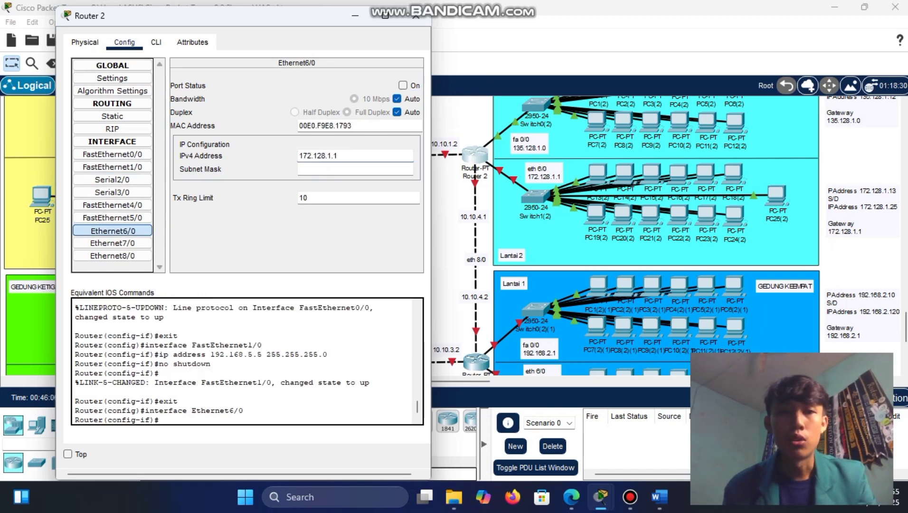
click(355, 169)
click(403, 85)
- Configure Router 2's Ethernet7/0 interface with IPv4 address 10.10.1.2 and subnet mask 255.255.255.252, and enable the port
click(112, 244)
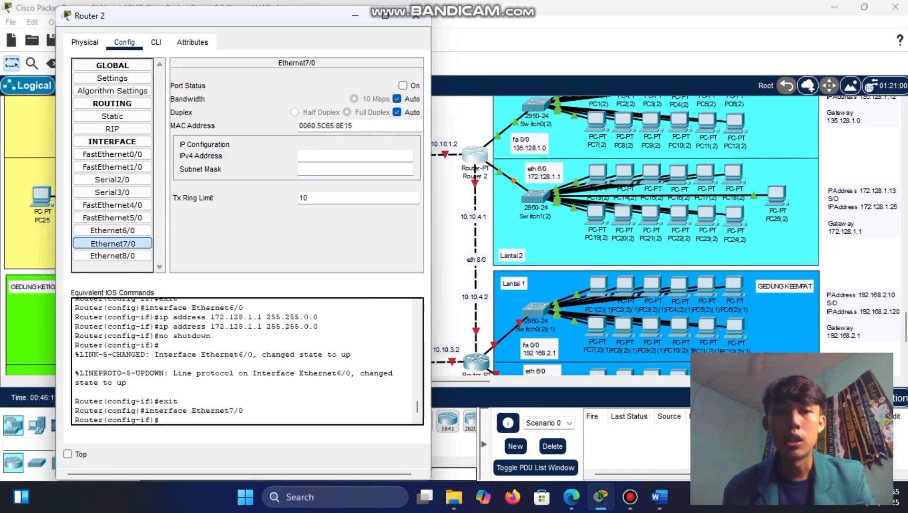
scroll(465, 237, left, 2)
click(355, 156)
text(10.10.1.2)
click(356, 169)
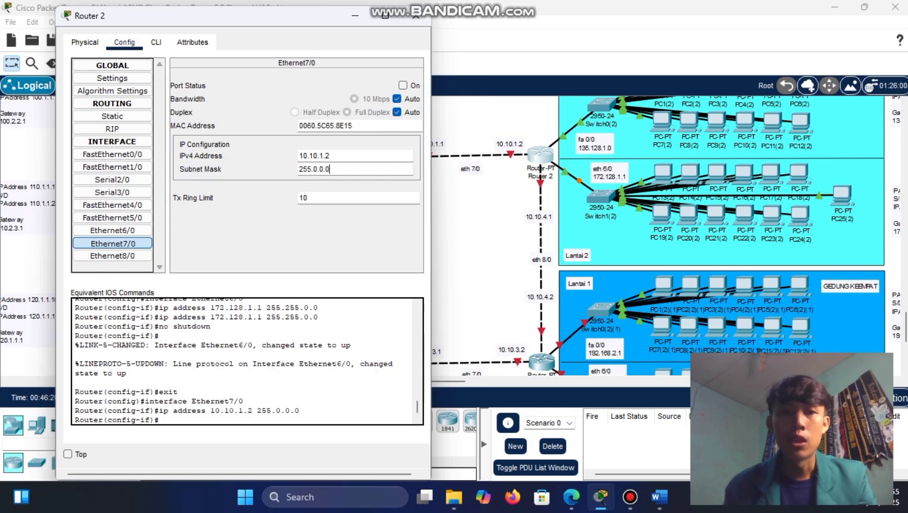
key(BackSpace)
key(BackSpace)
key(BackSpace)
key(BackSpace)
key(BackSpace)
key(BackSpace)
text(.255.255.252)
click(403, 85)
- Configure Router 2's Ethernet8/0 interface with IPv4 address 10.10.4.1 and subnet mask 255.255.255.252, and enable the port
click(112, 256)
click(355, 156)
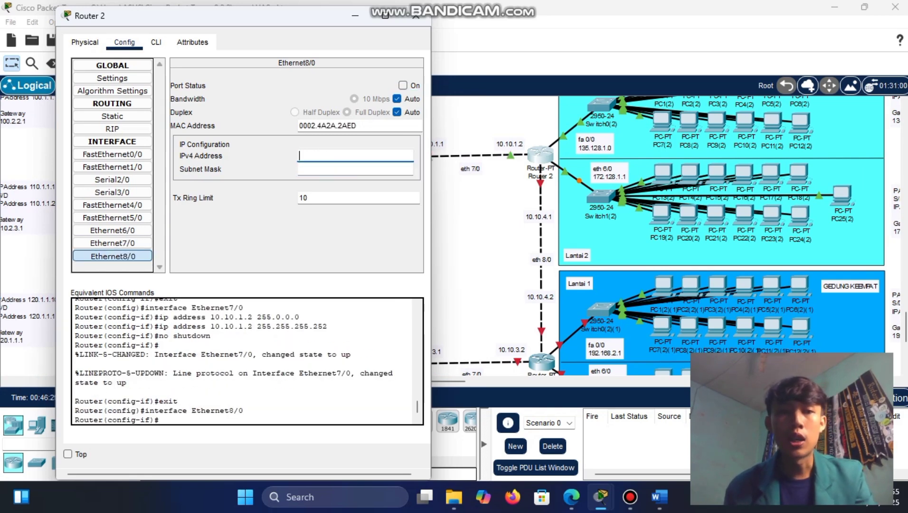
text(10.10.4.1)
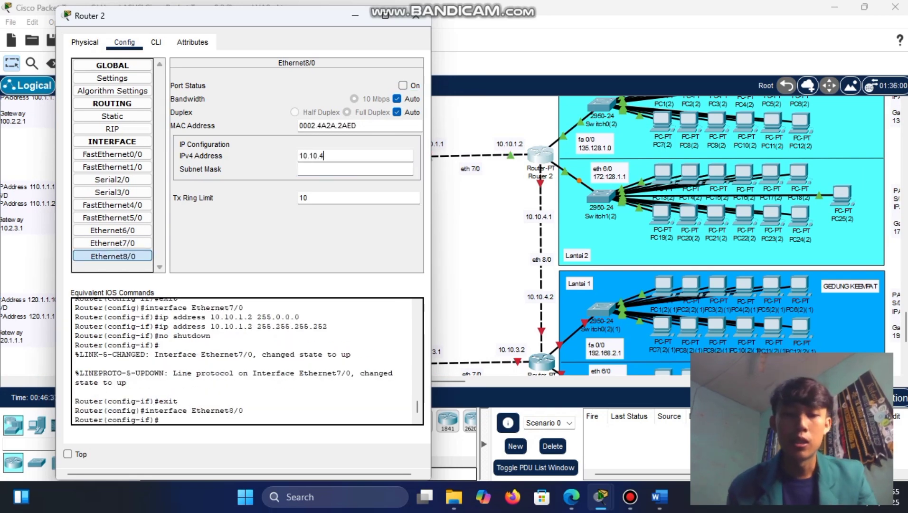
click(356, 169)
click(403, 86)
- Exit Router 2's configuration mode on the command line and save its configuration with the write command
click(155, 42)
key(Return)
text(exit)
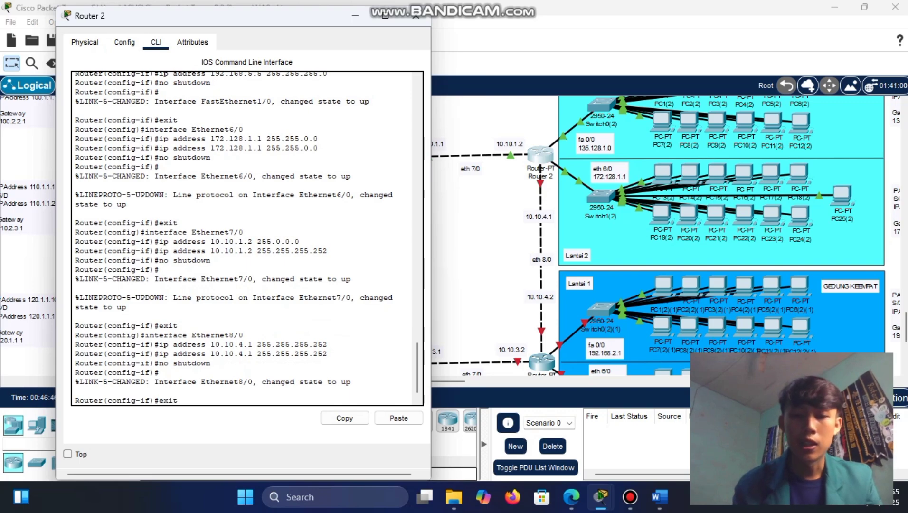
key(Return)
text(exit)
key(Return)
text(wri)
key(Return)
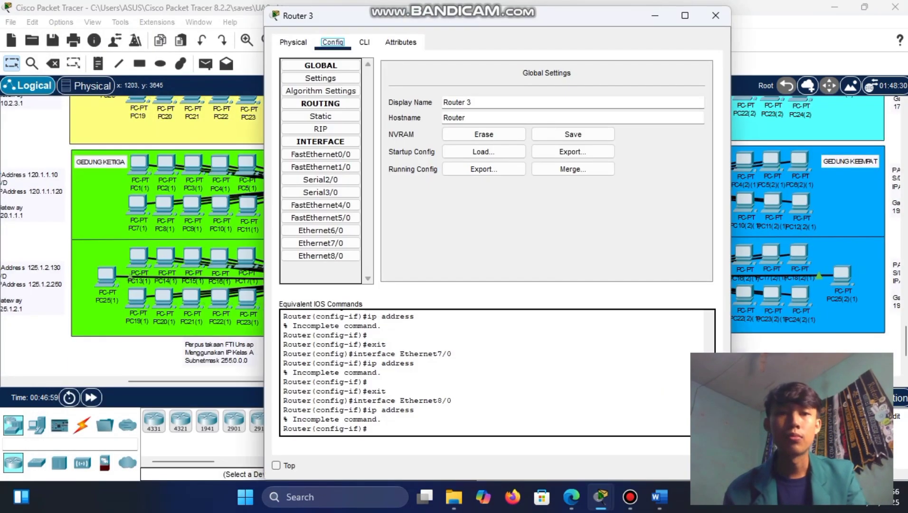
- Configure Router 3's FastEthernet0/0 interface with IPv4 address 120.1.1.1 and subnet mask 255.0.0.0, and enable the port
drag(265, 259, 434, 247)
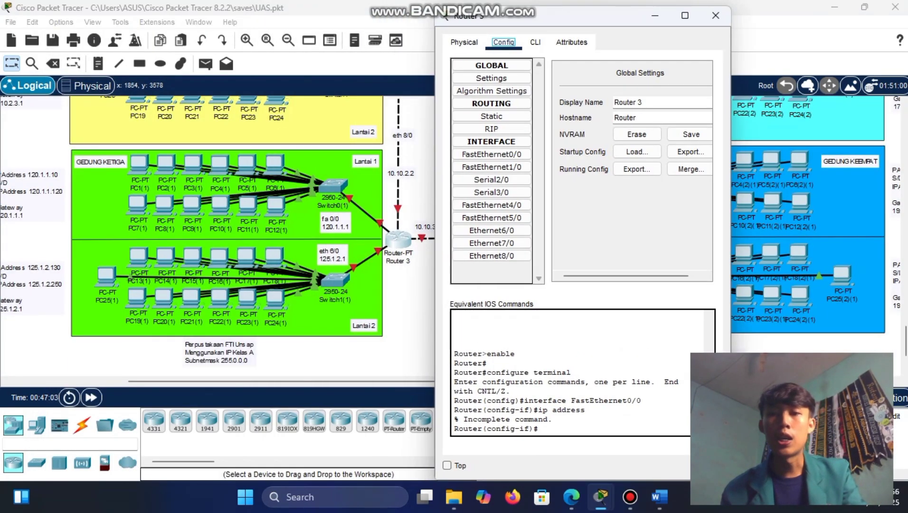
drag(731, 245, 871, 244)
drag(434, 247, 506, 247)
click(564, 154)
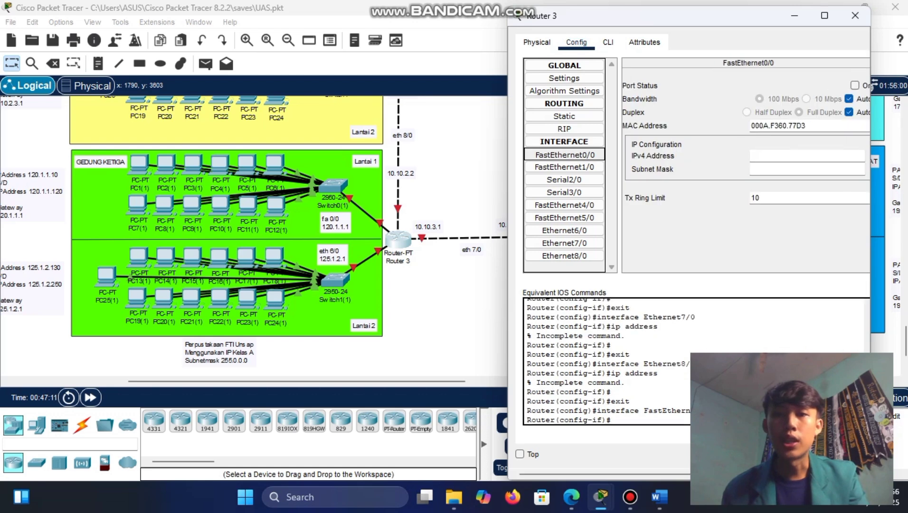
text(120.1.1)
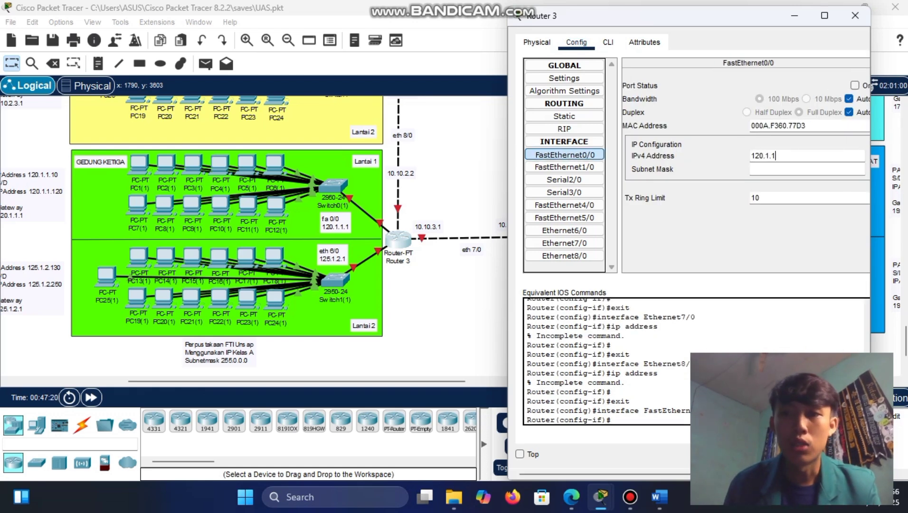
text(.1)
click(807, 169)
click(854, 86)
- Configure Router 3's FastEthernet1/0 interface with IPv4 address 192.168.5.5 and subnet mask 255.255.255.0, and enable the port
click(564, 167)
click(806, 156)
text(192)
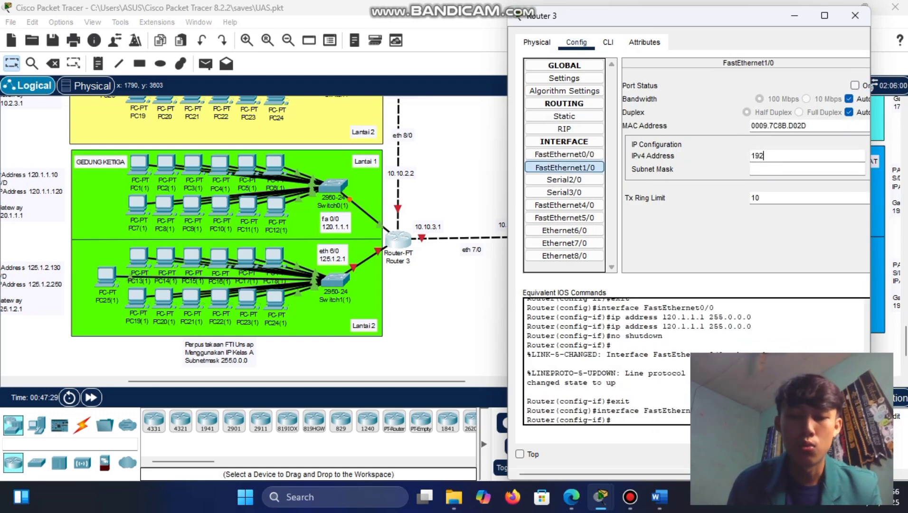
text(.168.5.5)
click(806, 169)
click(855, 85)
- Configure Router 3's Ethernet6/0 interface with IPv4 address 125.1.2.1 and subnet mask 255.0.0.0, and enable the port
click(564, 231)
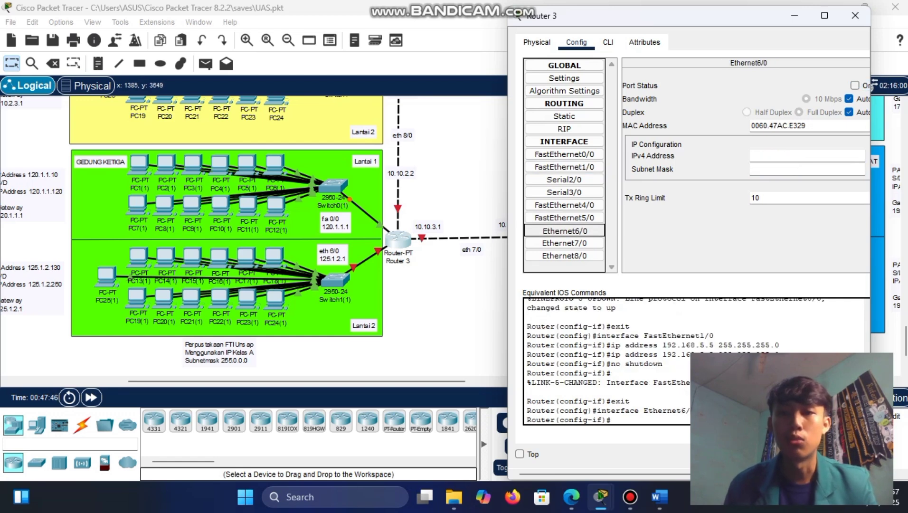
click(807, 155)
text(125.)
key(BackSpace)
key(BackSpace)
key(BackSpace)
key(BackSpace)
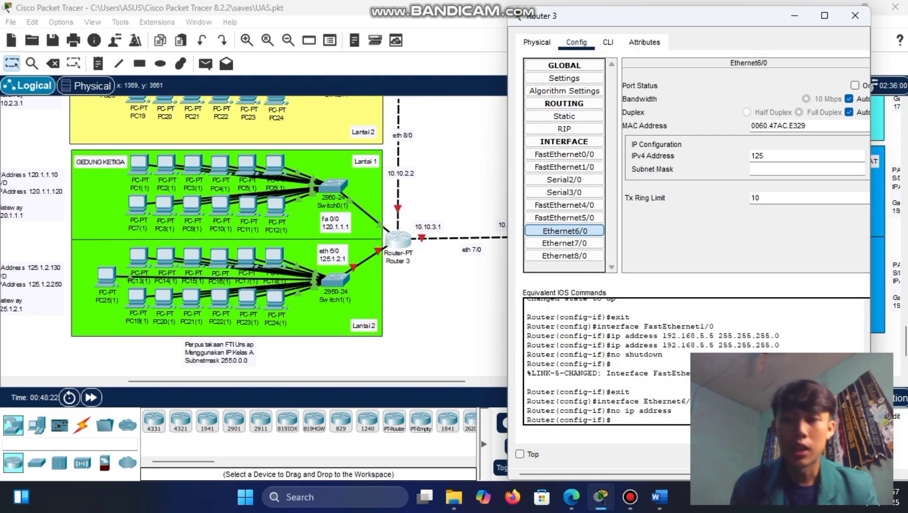
text(125.1.2.1)
click(807, 169)
click(855, 86)
- Configure Router 3's Ethernet7/0 interface with IPv4 address 10.10.3.1 and subnet mask 255.255.255.252, and enable the port
click(565, 243)
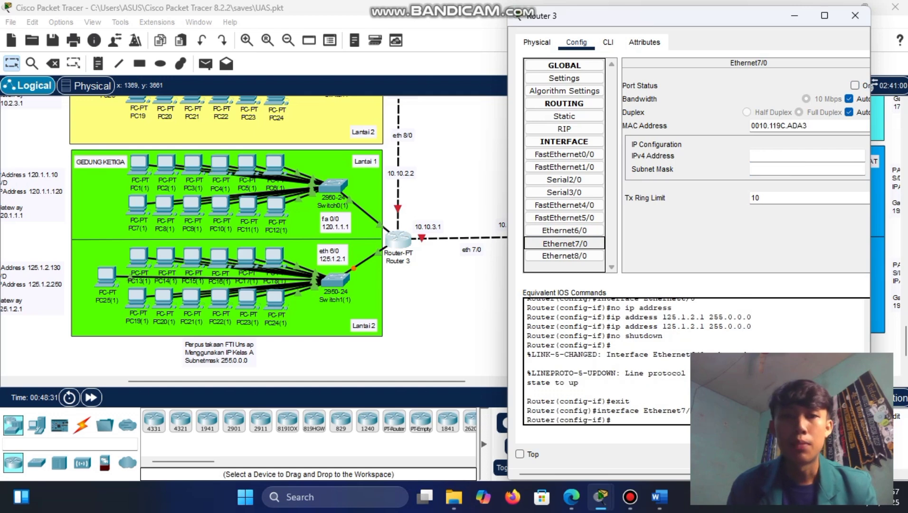
click(806, 156)
text(10.10.3.1)
click(807, 169)
key(BackSpace)
key(BackSpace)
key(BackSpace)
key(BackSpace)
key(BackSpace)
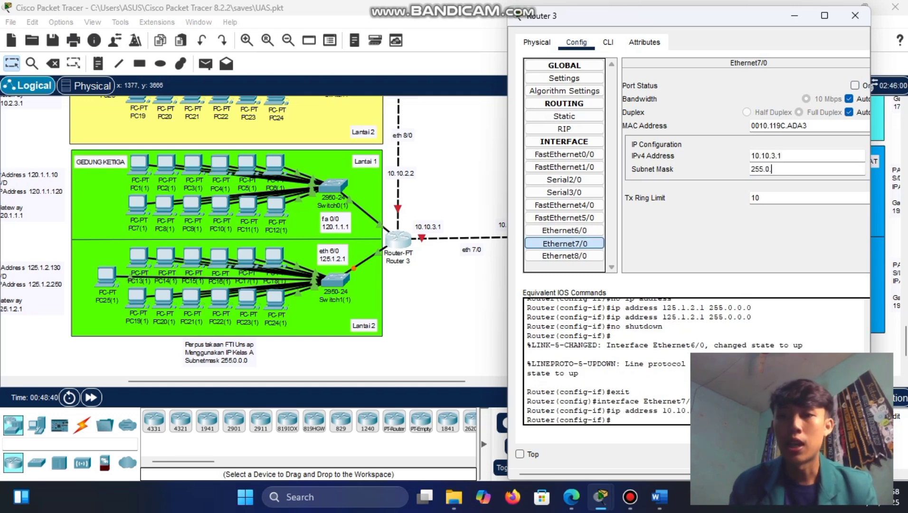
text(255.255.252)
click(854, 85)
- Configure Router 3's Ethernet8/0 interface with IPv4 address 10.10.2.2 and subnet mask 255.255.255.252, and enable the port
click(564, 256)
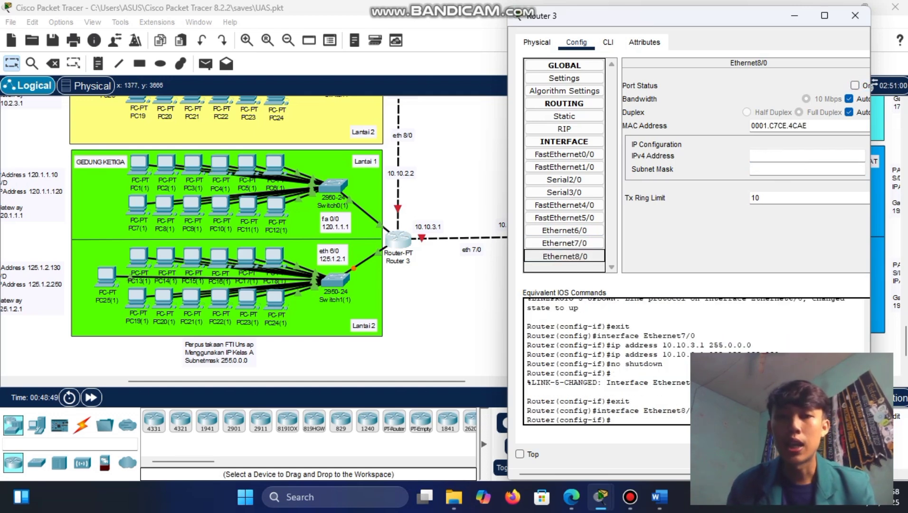
click(807, 156)
text(10.10.2.2)
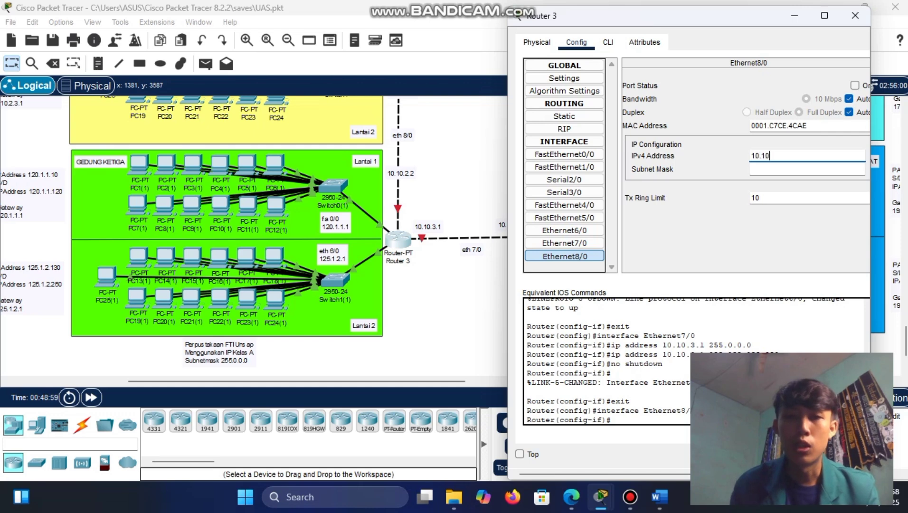
click(807, 169)
click(855, 85)
- Exit Router 3's configuration mode on the command line, save its configuration with the write command, and close its window
click(608, 42)
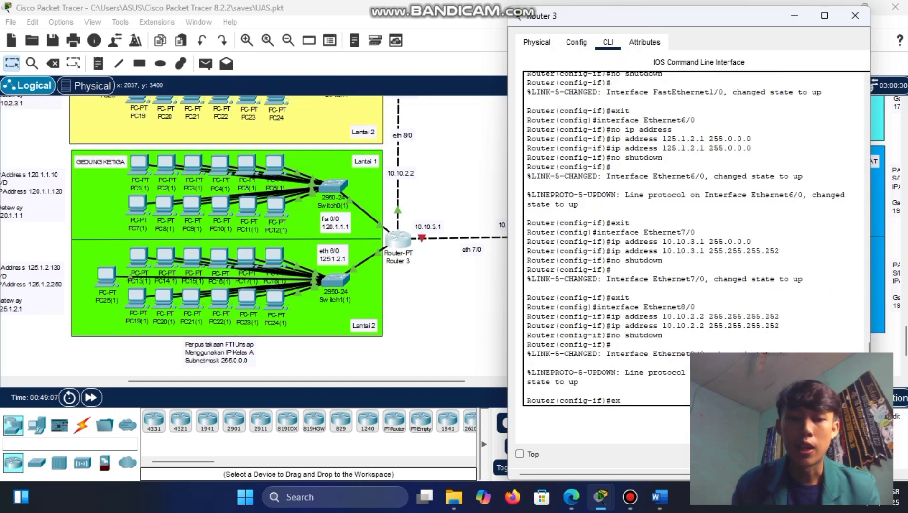
key(Return)
text(wr)
key(Return)
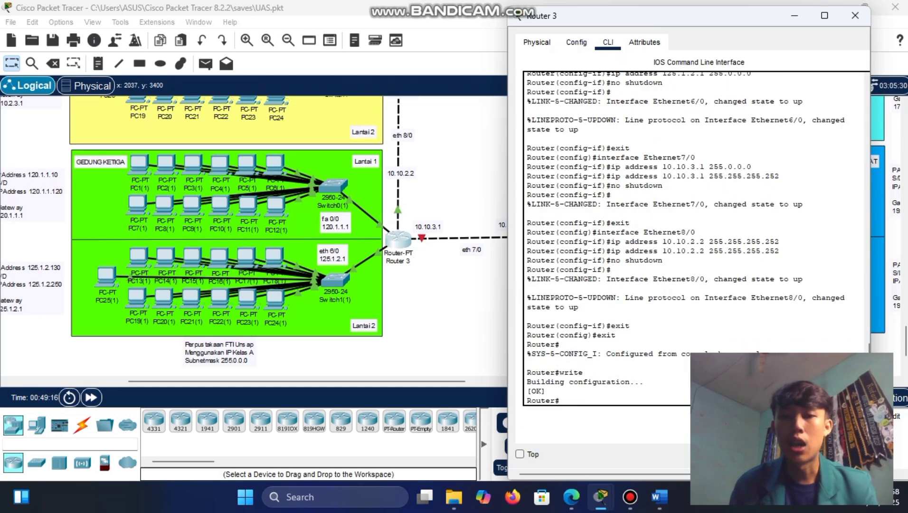
click(854, 16)
- Configure Router 4's FastEthernet0/0 interface with IPv4 address 192.168.2.1 and subnet mask 255.255.255.0, and enable the port
scroll(451, 237, right, 4)
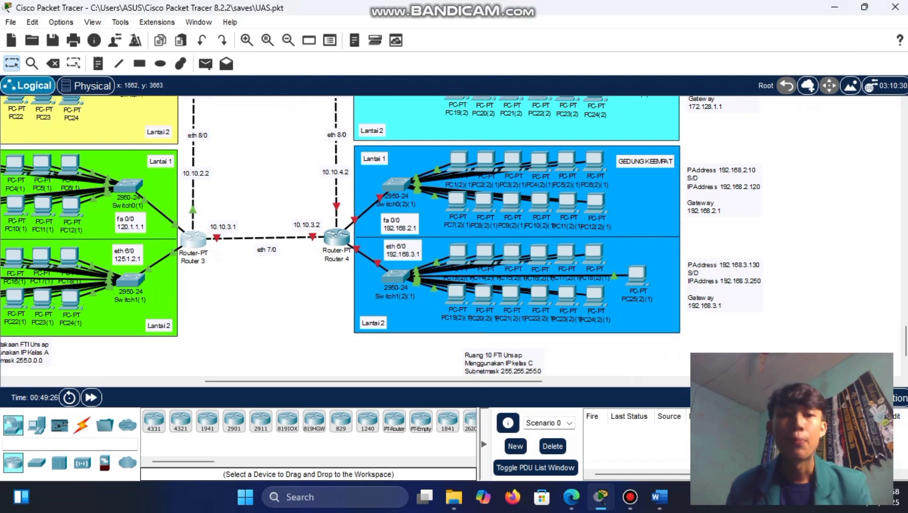
click(336, 236)
click(321, 155)
drag(731, 247, 370, 247)
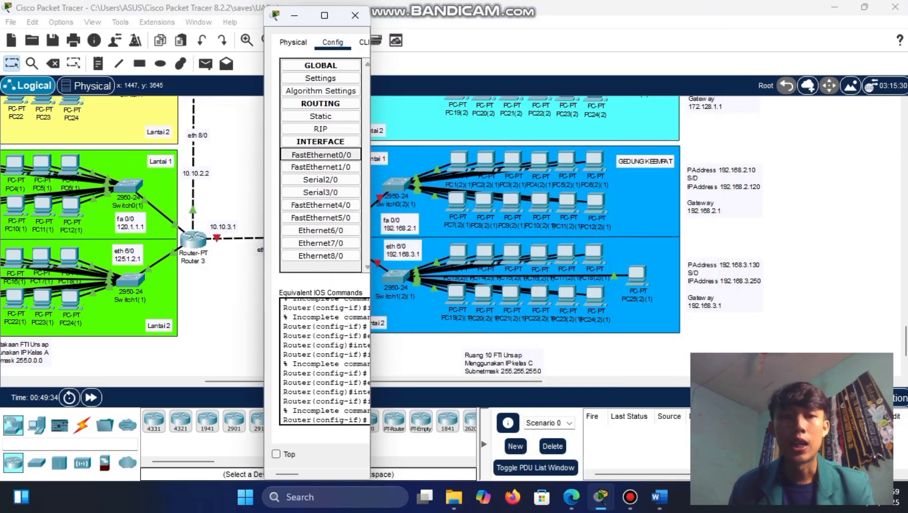
drag(265, 247, 46, 247)
scroll(228, 237, right, 3)
click(287, 156)
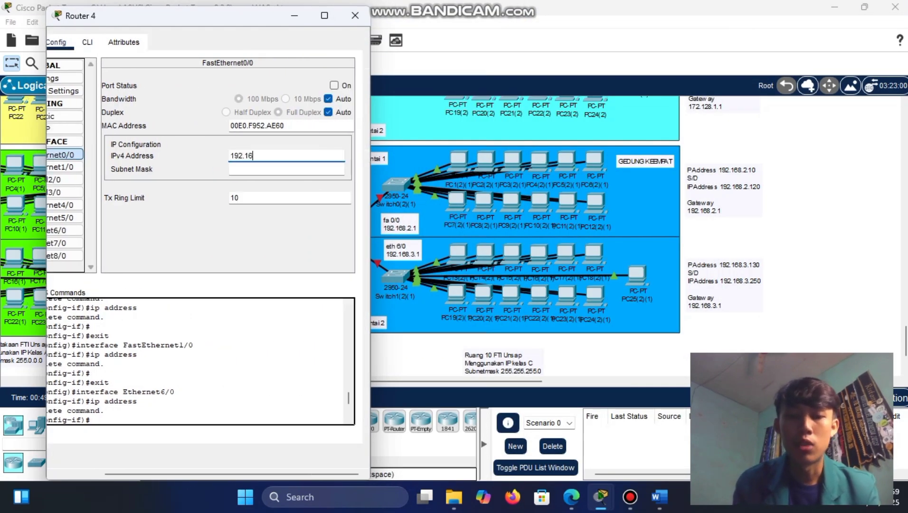
text(192.168.2.1)
click(286, 169)
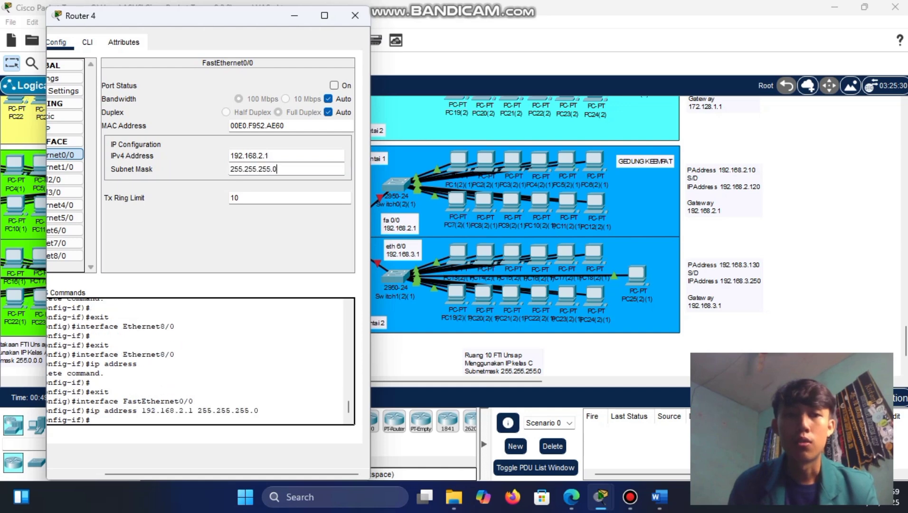
click(334, 85)
- Configure Router 4's FastEthernet1/0 interface with IPv4 address 192.168.5.5 and subnet mask 255.255.255.0, and enable the port
click(65, 167)
click(286, 156)
text(192.168.5.5)
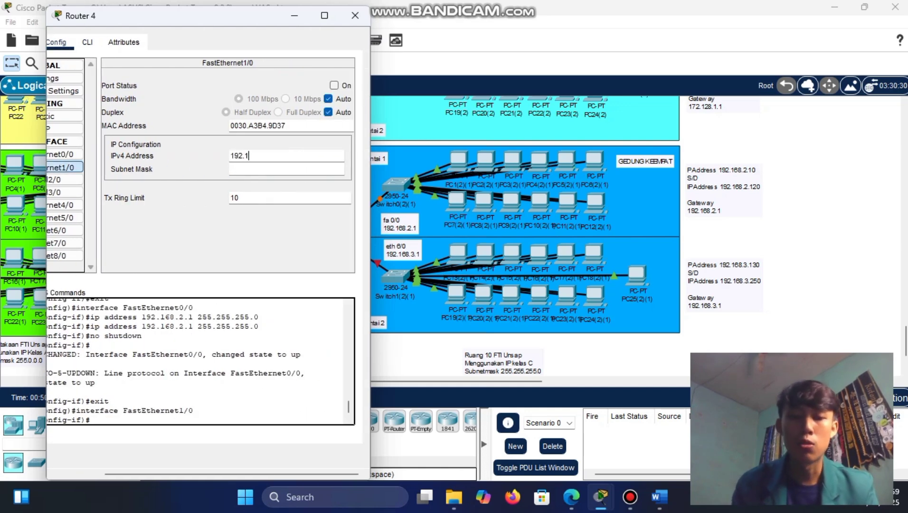
click(287, 169)
click(334, 85)
- Configure Router 4's Ethernet6/0 interface with IPv4 address 192.168.3.1 and subnet mask 255.255.255.0, and enable the port
scroll(228, 237, left, 3)
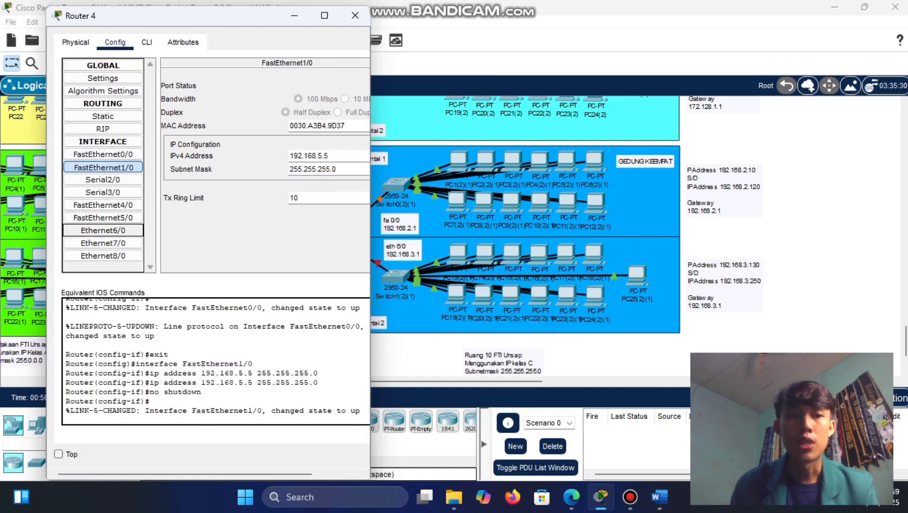
click(103, 230)
scroll(525, 238, left, 2)
scroll(228, 237, right, 3)
click(286, 156)
text(192.168.3.1)
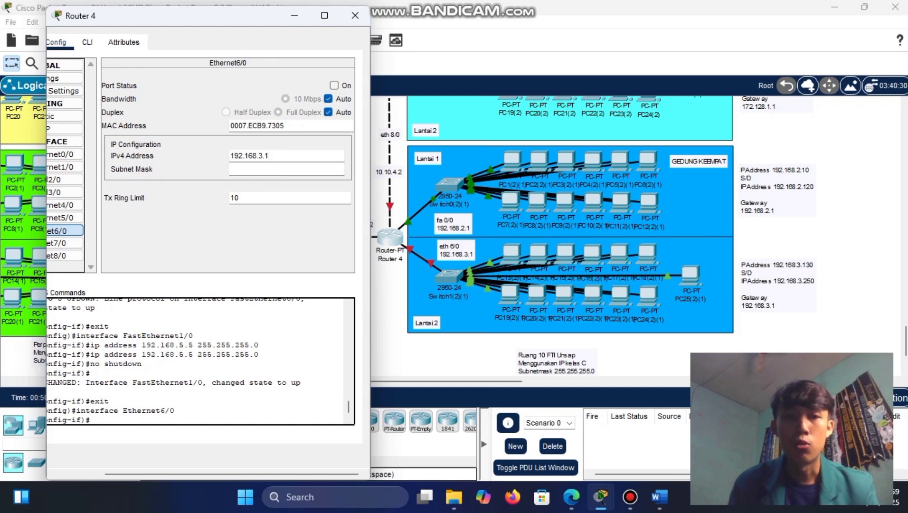
click(286, 169)
click(334, 85)
- Configure Router 4's Ethernet7/0 interface with IPv4 address 10.10.3.2 and subnet mask 255.255.255.252, and enable the port
scroll(227, 237, left, 3)
click(103, 243)
drag(371, 247, 293, 247)
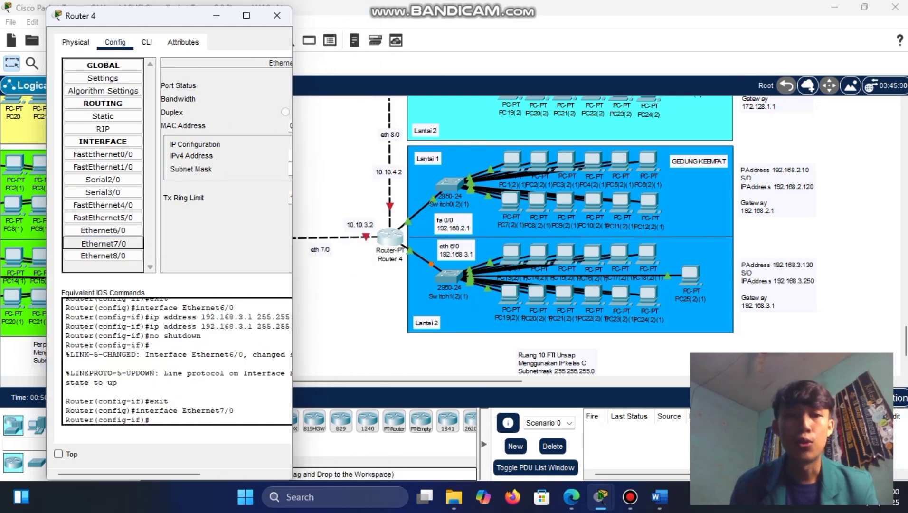
scroll(228, 237, right, 3)
click(236, 155)
text(10.10.3.2)
click(236, 170)
key(BackSpace)
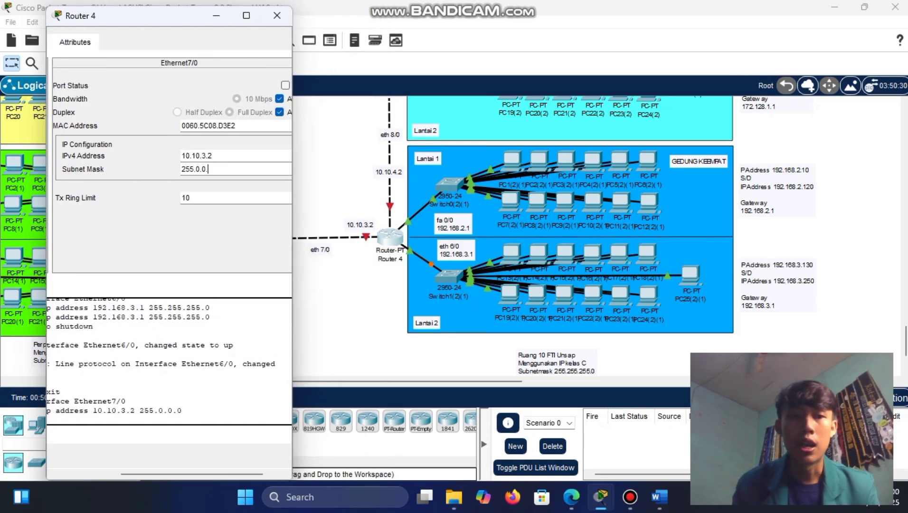
text(255.255.252)
click(285, 85)
- Configure Router 4's Ethernet8/0 interface with IPv4 address 10.10.4.2 and its subnet mask, and enable the port
scroll(171, 237, left, 3)
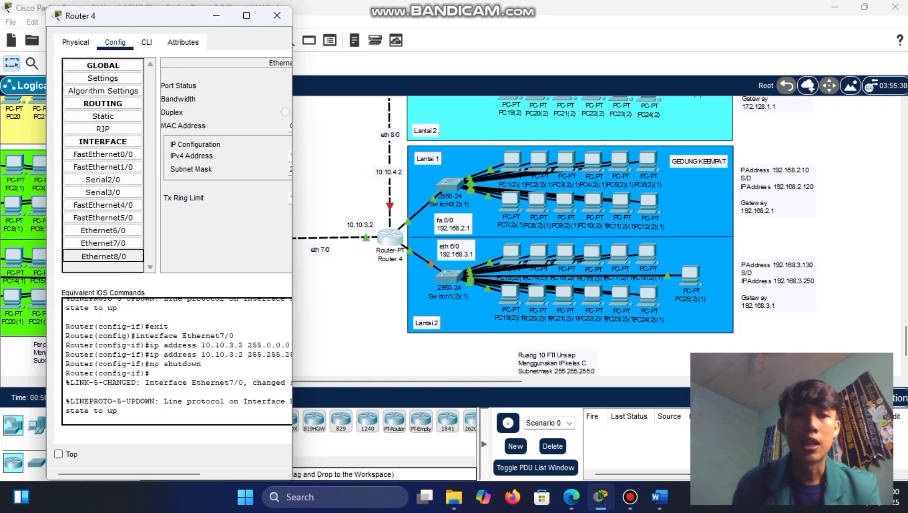
click(102, 256)
scroll(171, 238, right, 3)
click(209, 156)
text(10.10.4.2)
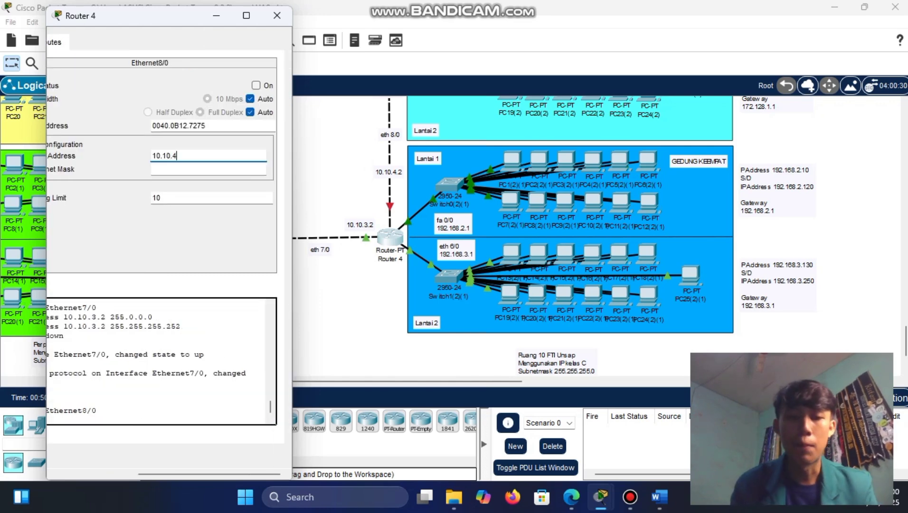
click(228, 169)
click(256, 85)
- Exit Router 4's configuration mode on the command line and save its configuration with the write command
scroll(171, 237, left, 3)
click(147, 42)
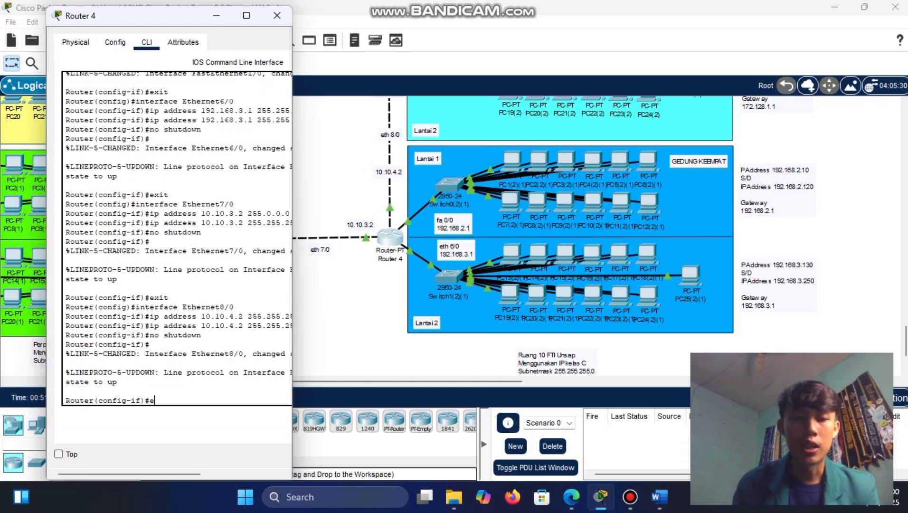
text(exit)
key(Return)
text(exit)
key(Return)
text(write)
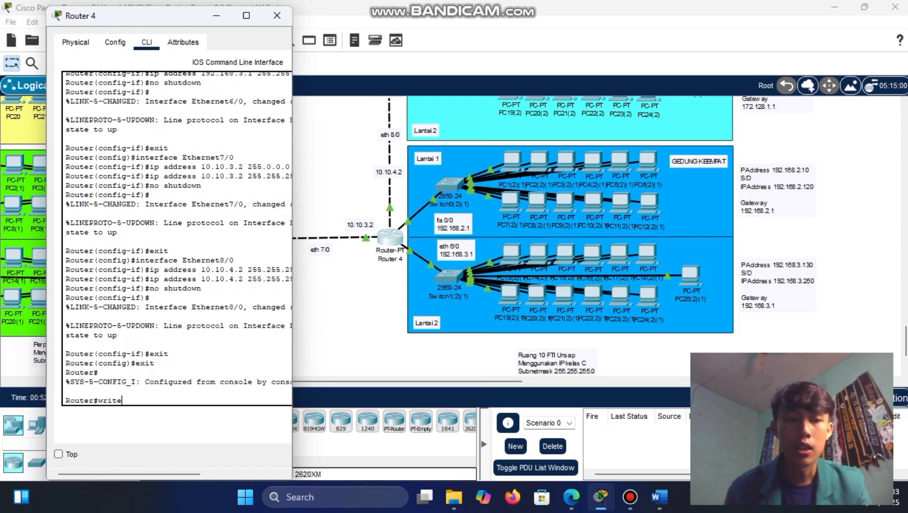
key(Return)
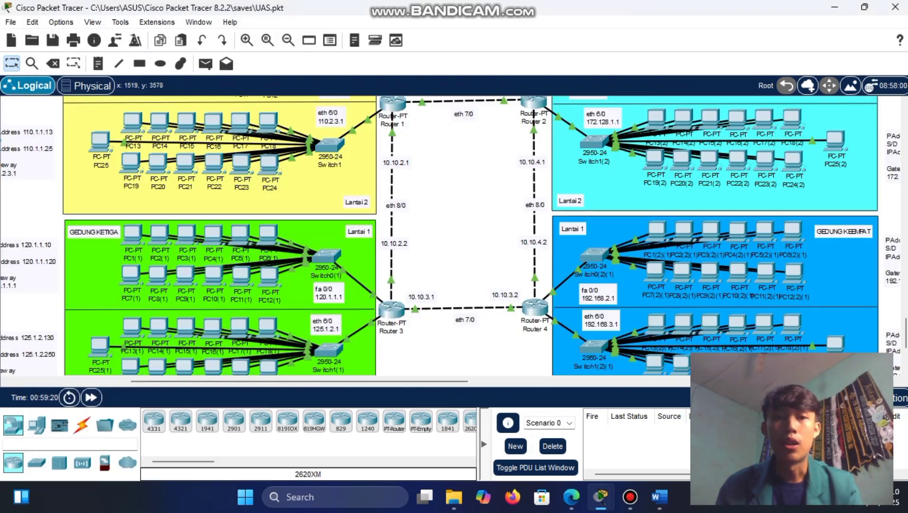
- Set Server 1's static IPv4 address to 192.168.5.1 with subnet mask 255.255.255.0
scroll(470, 235, down, 1)
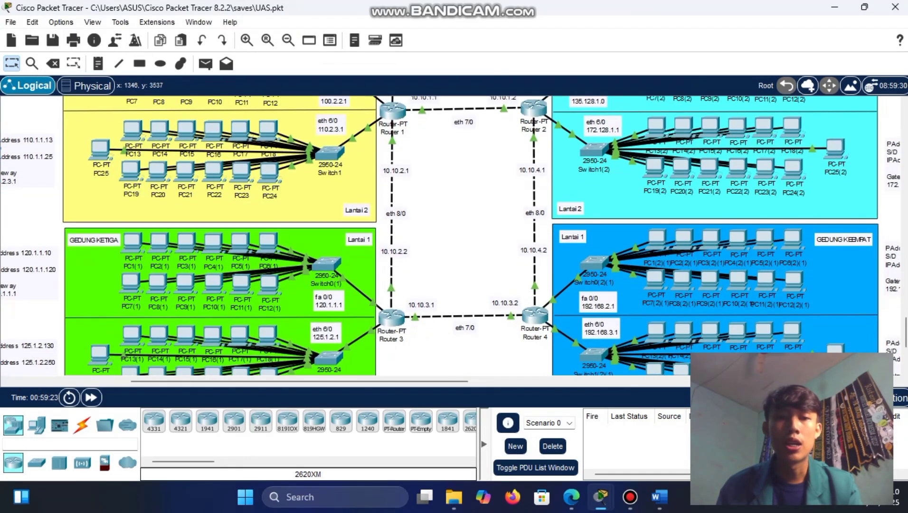
scroll(470, 235, up, 10)
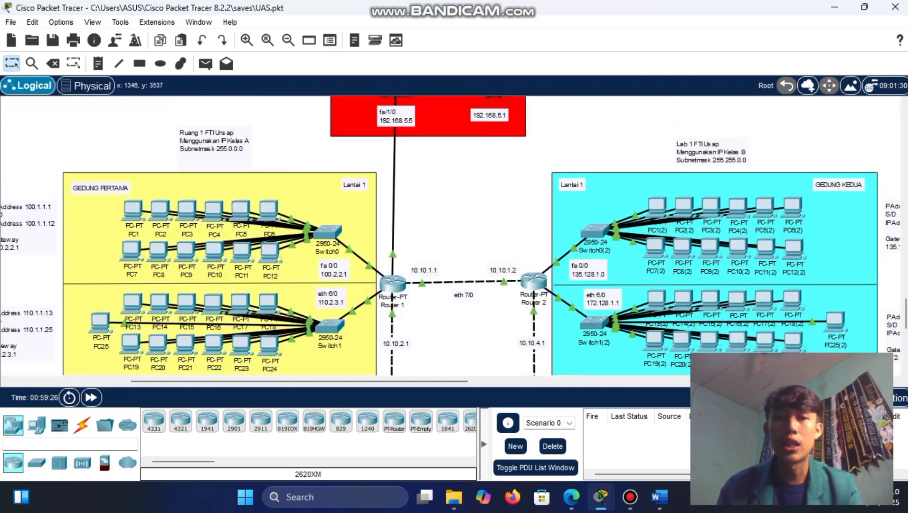
click(496, 164)
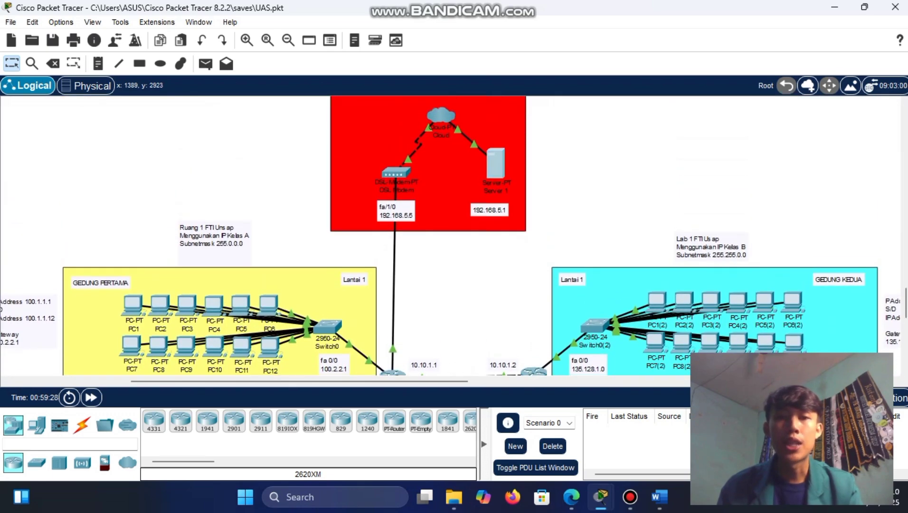
click(317, 125)
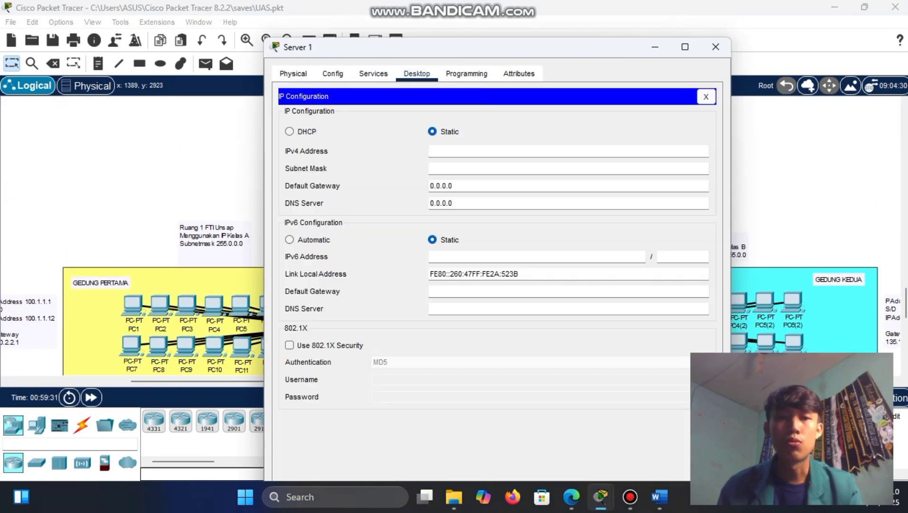
click(568, 151)
click(655, 47)
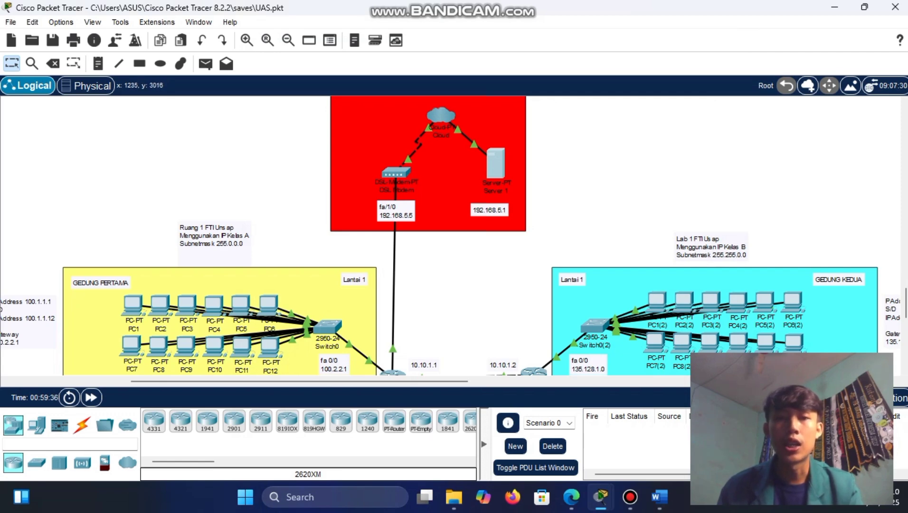
click(496, 163)
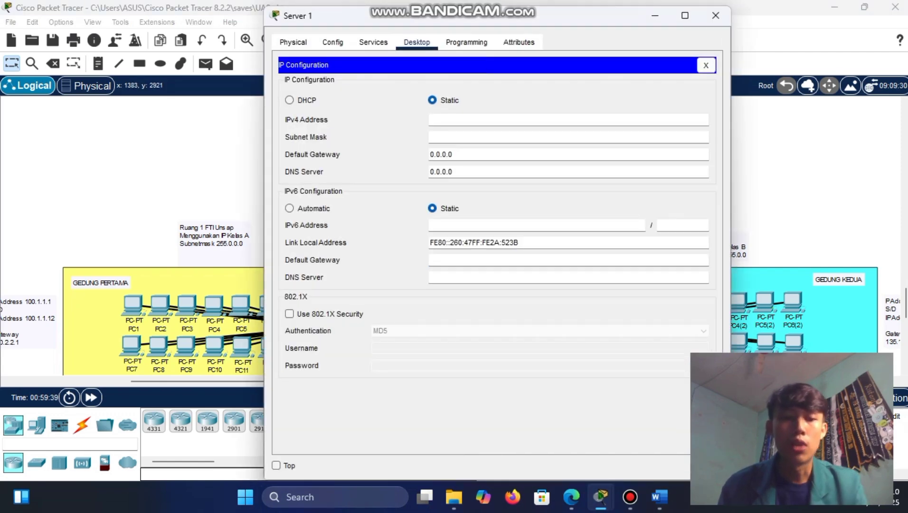
text(192.16)
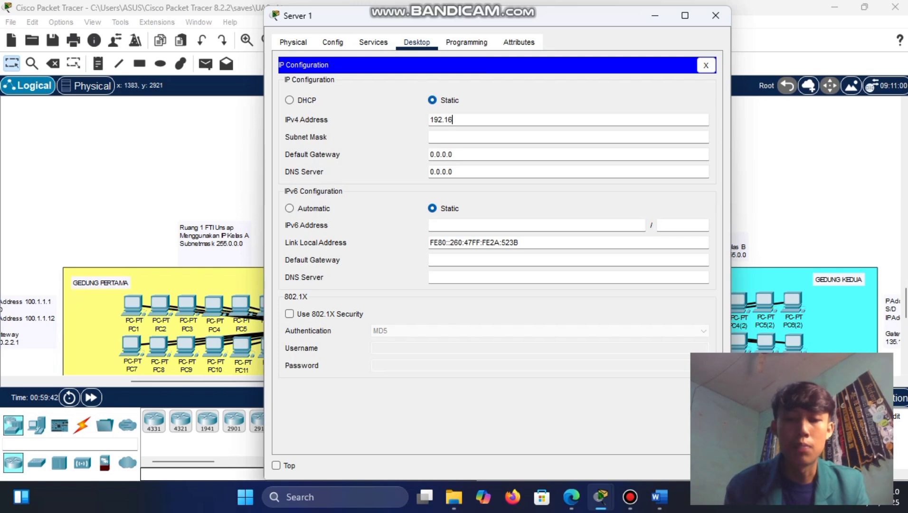
text(8.5.)
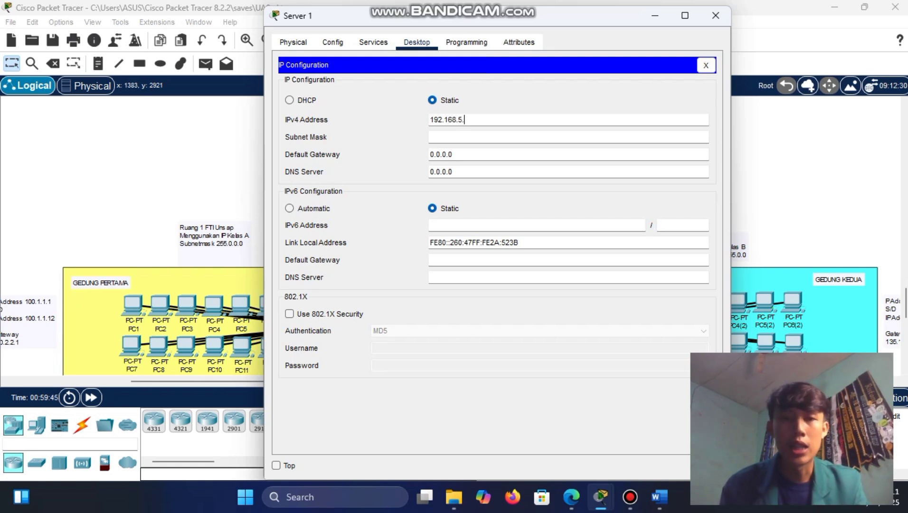
text(1)
key(Tab)
- Set Server 1's IPv4 default gateway to 192.168.5.5 and close the server's window
key(Tab)
key(BackSpace)
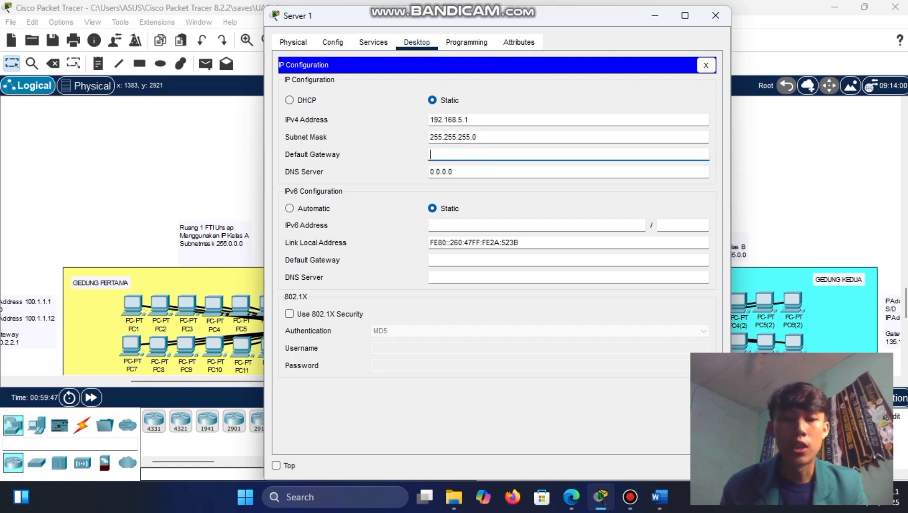
text(192.,168.)
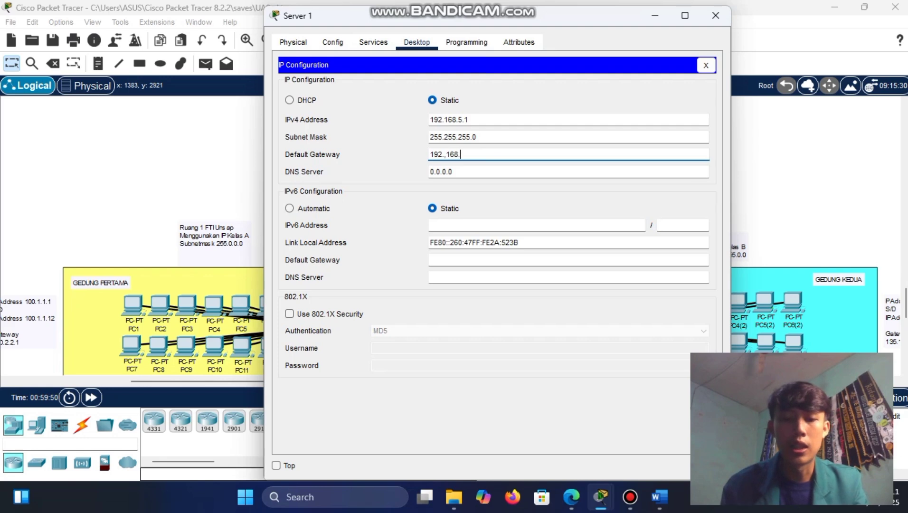
text(5.5)
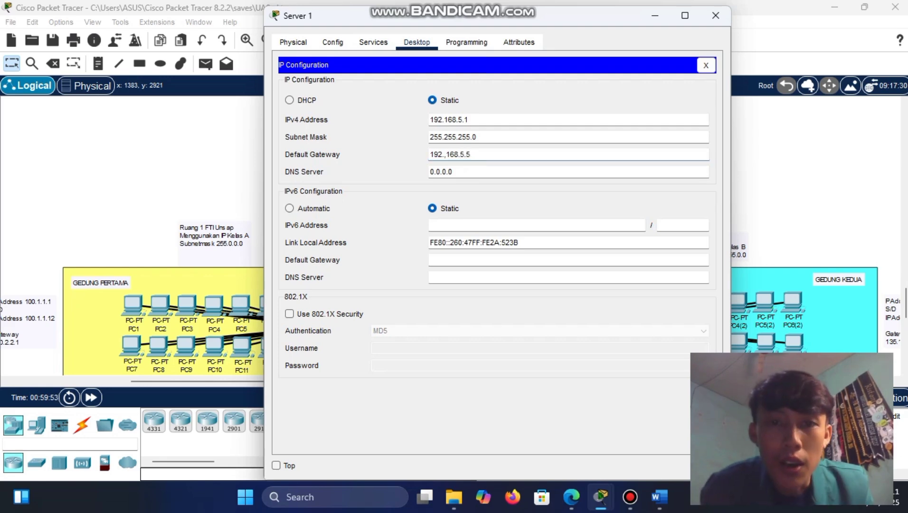
click(445, 155)
key(BackSpace)
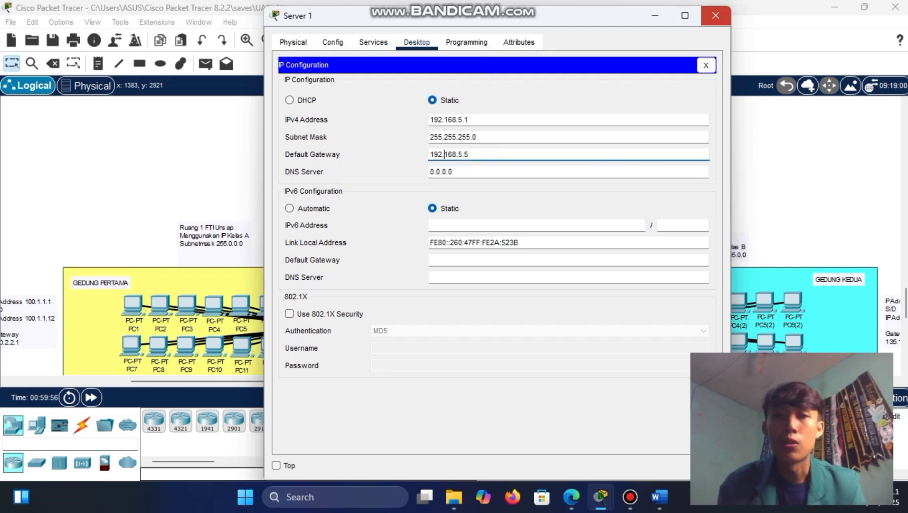
click(716, 15)
scroll(428, 238, down, 3)
scroll(427, 237, down, 3)
scroll(427, 237, up, 5)
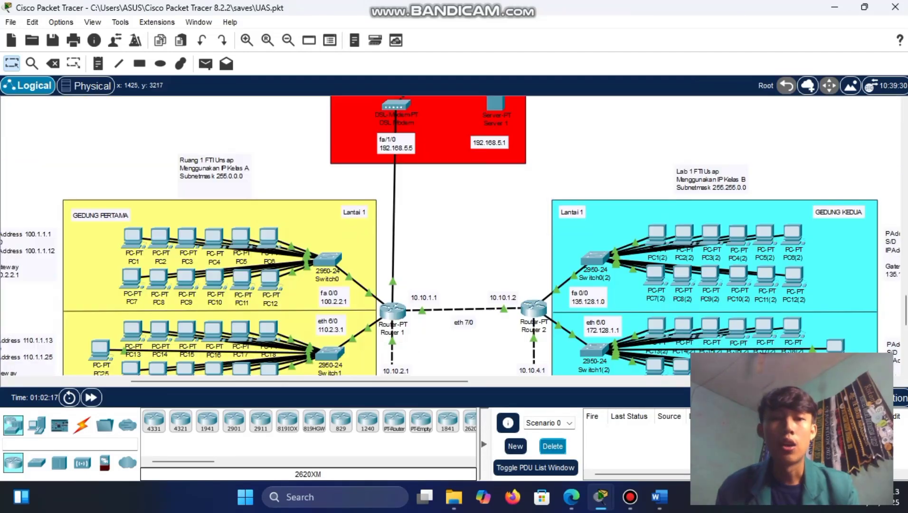
- Open Router 1's RIP routing settings and add the network address 100.2.2.1
scroll(428, 237, down, 3)
scroll(428, 238, down, 2)
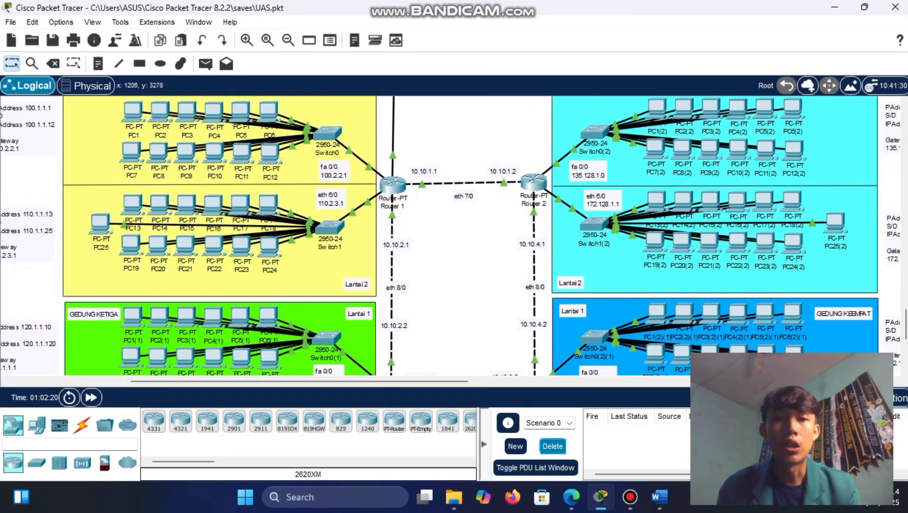
click(392, 184)
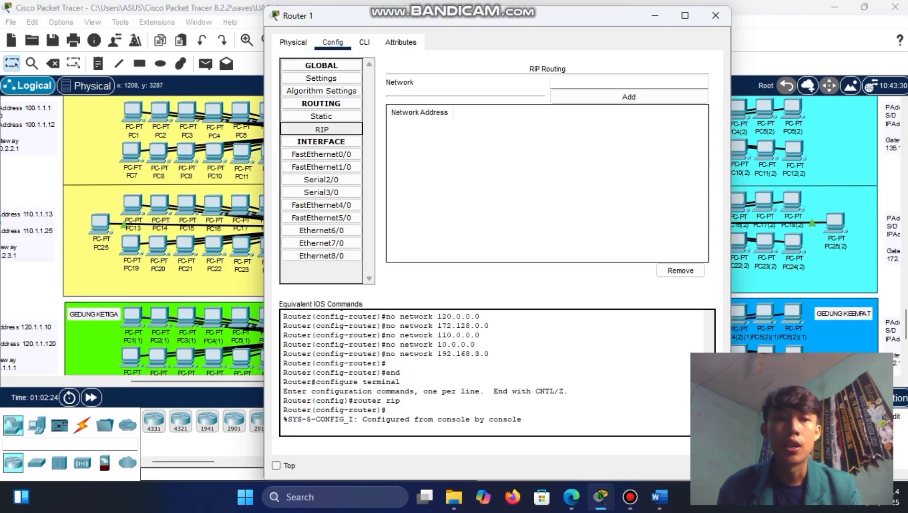
drag(264, 173, 471, 217)
scroll(384, 217, up, 4)
scroll(385, 216, right, 3)
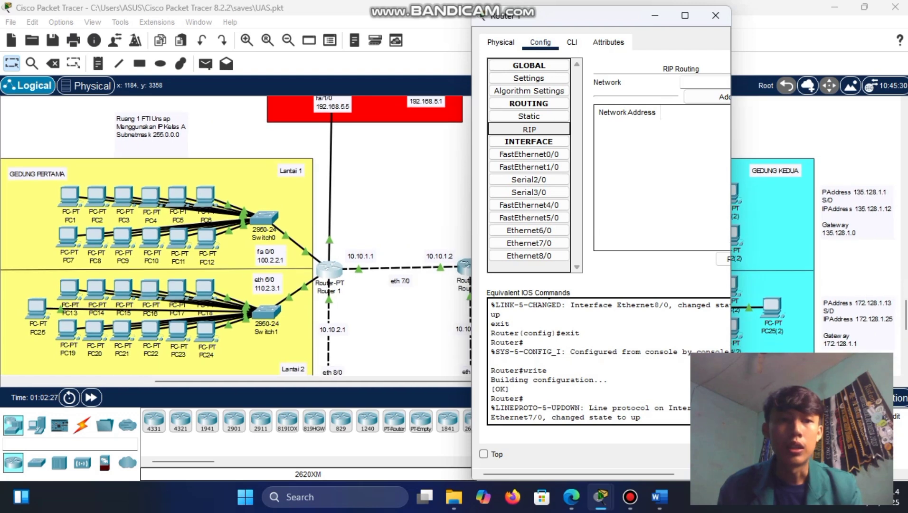
scroll(236, 235, down, 2)
scroll(660, 143, right, 2)
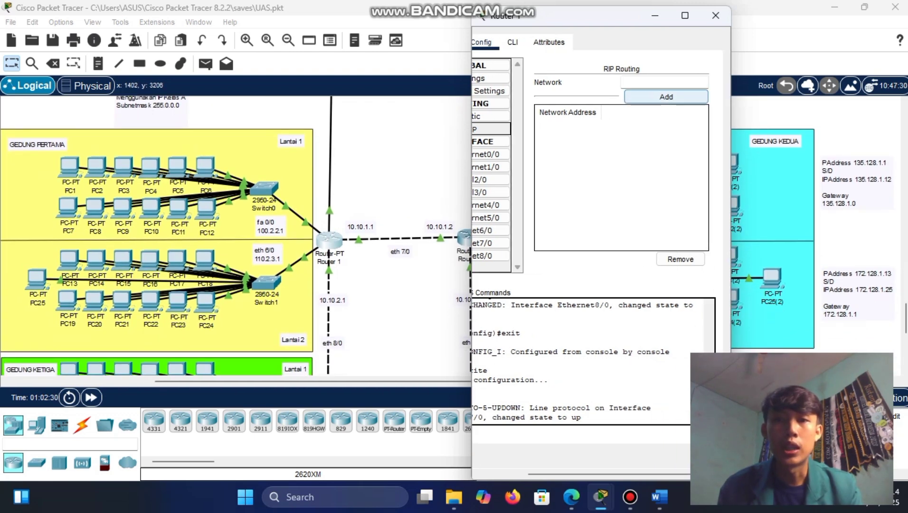
click(664, 82)
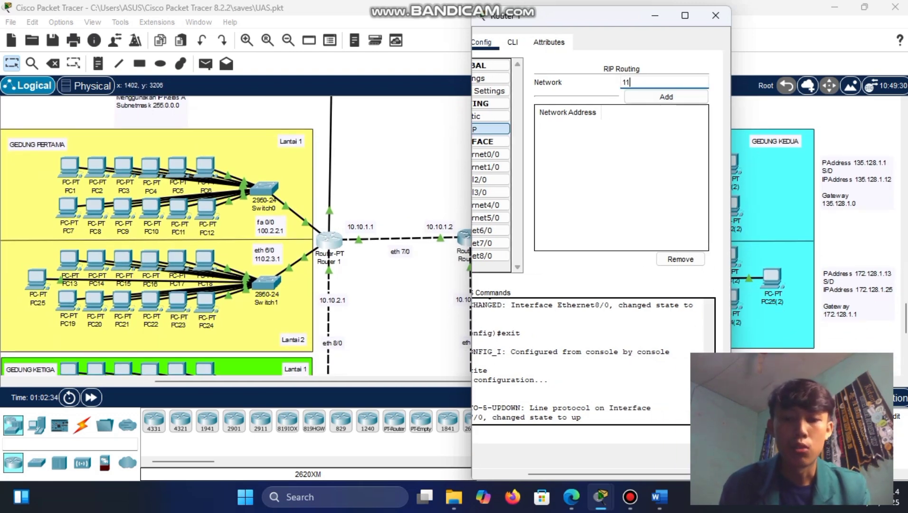
text(100.2.2)
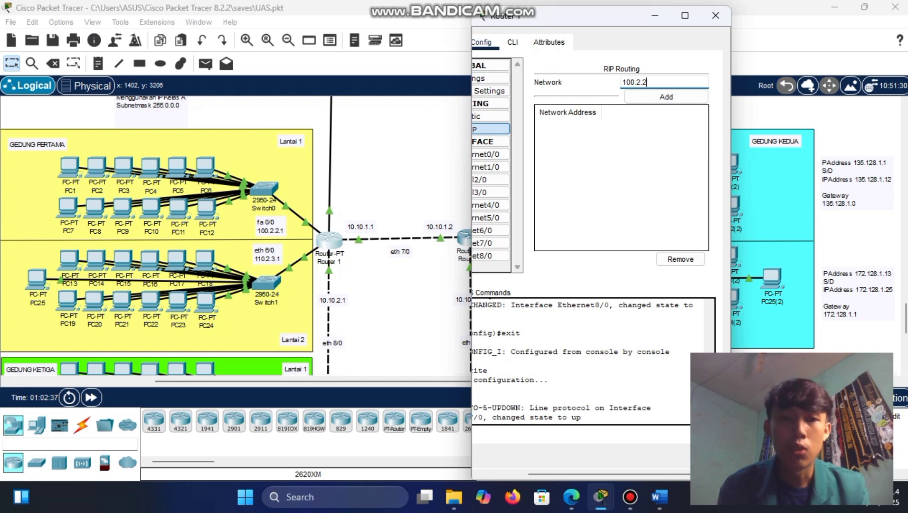
text(.1)
key(Return)
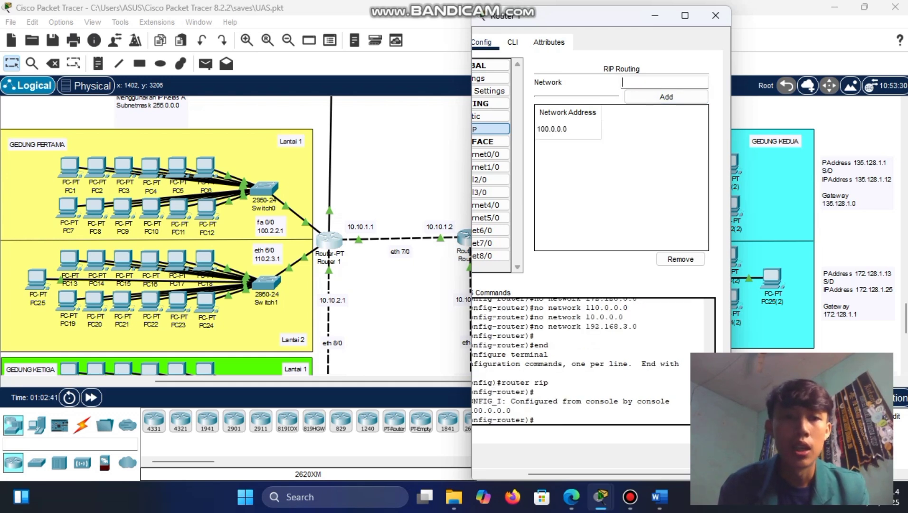
- Add Router 1's eth 6/0 address 110.2.3.1 and server-side address 192.168.5.5 to its RIP networks
text(110.2.3.1)
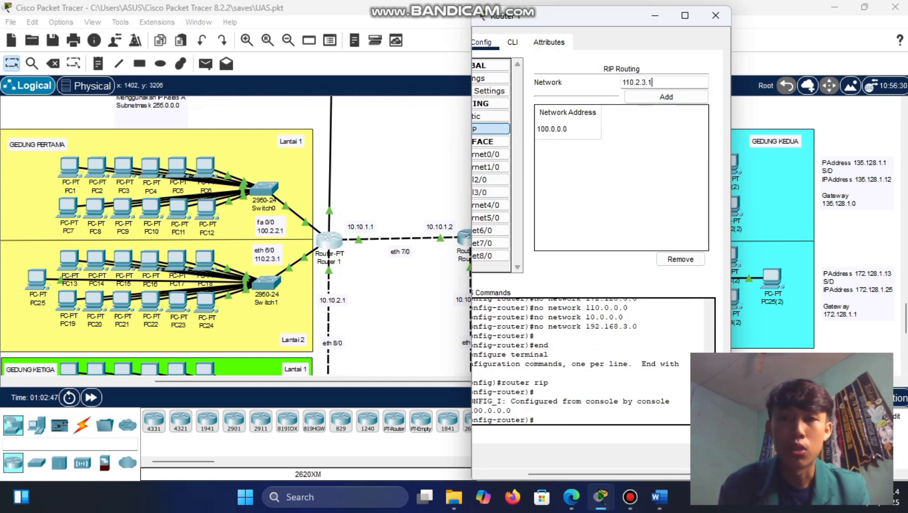
key(Return)
scroll(236, 236, up, 3)
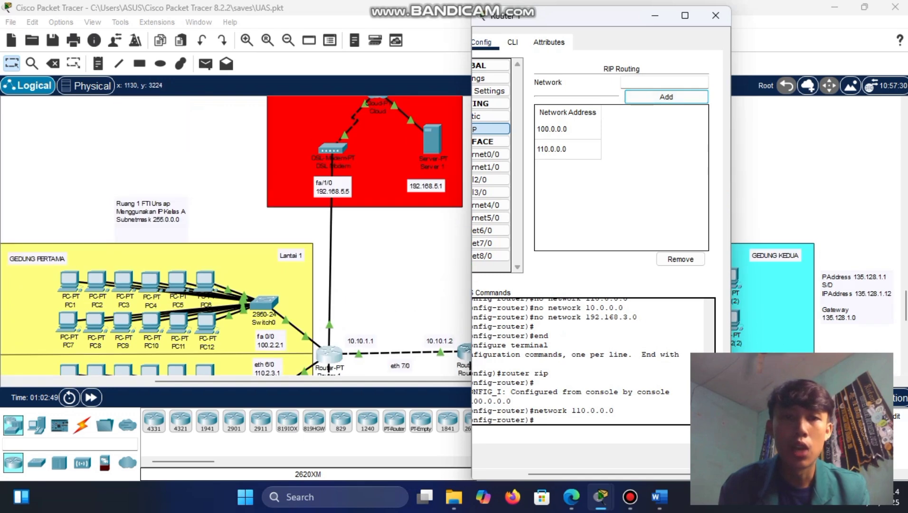
text(19)
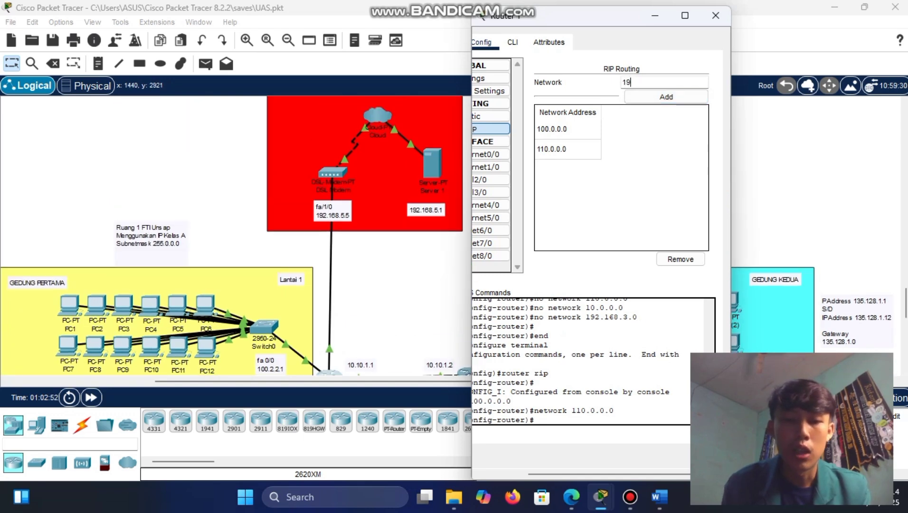
text(2.168.5.5)
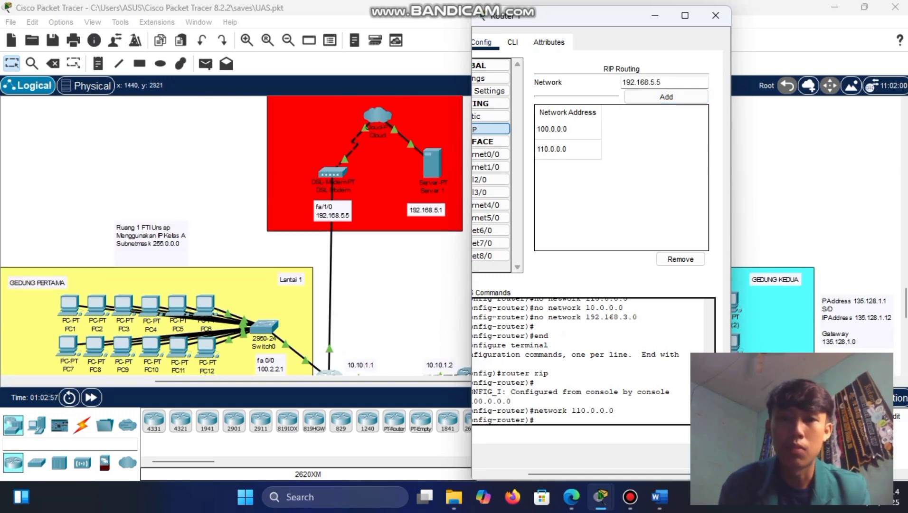
key(Return)
- Add Router 1's inter-router link addresses 10.10.1.1 and 10.10.2.1 to its RIP networks
scroll(236, 236, down, 5)
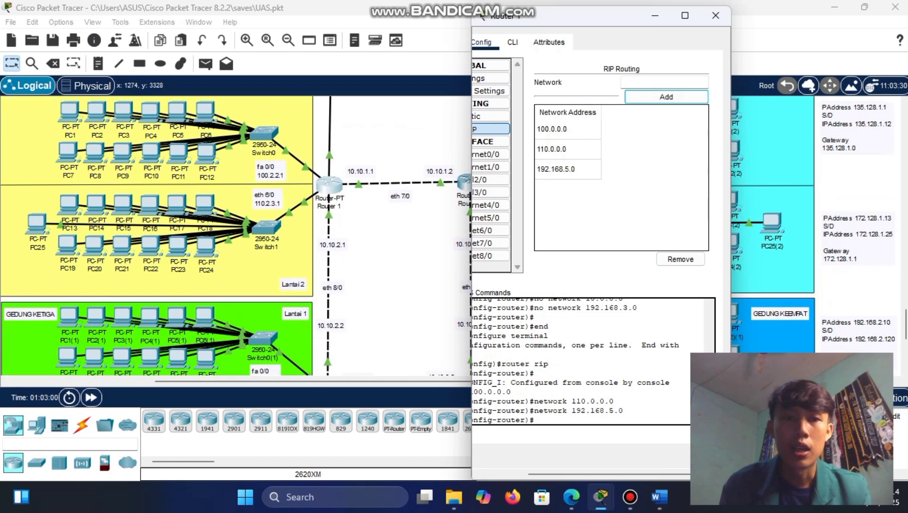
text(10.10.1.1)
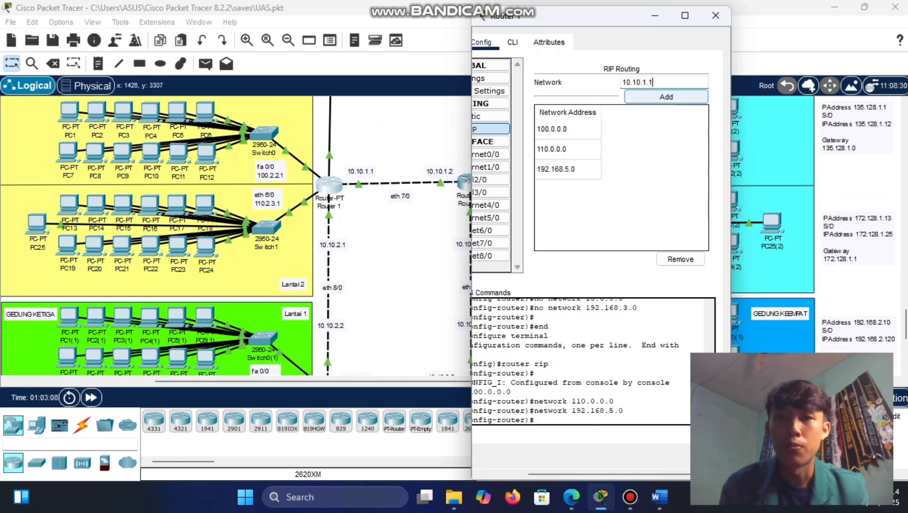
key(Return)
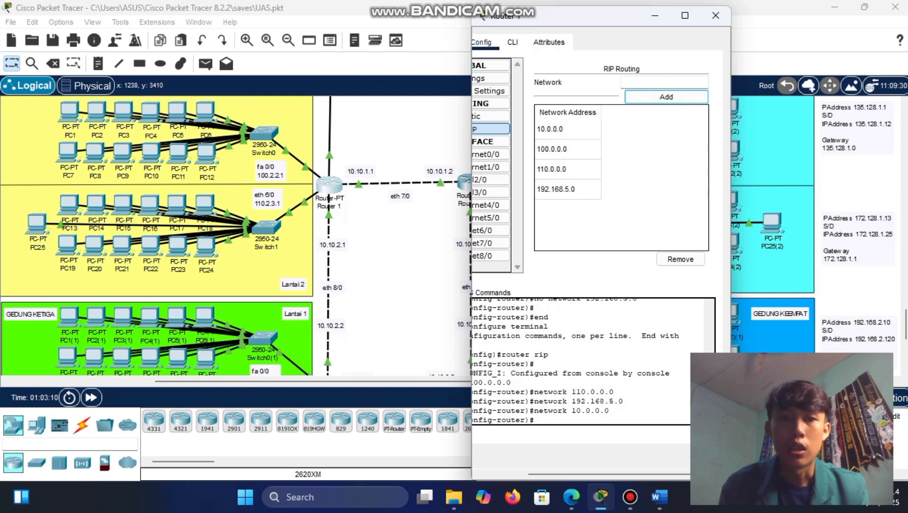
text(10)
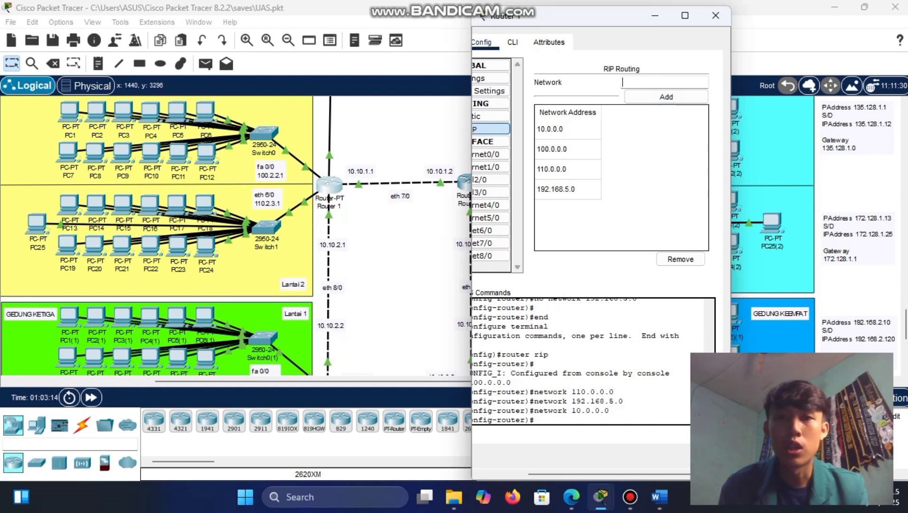
text(.10.2.1)
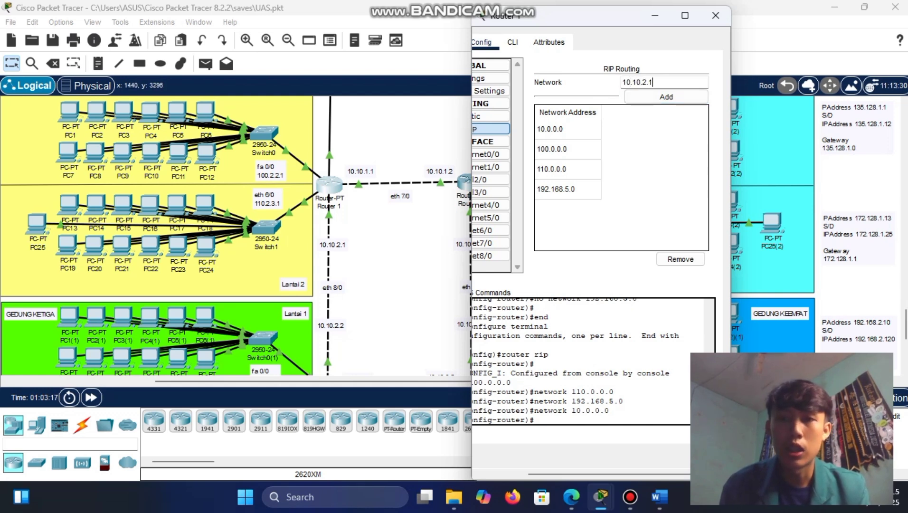
key(Return)
- Add the second building's first-floor address 135.128.1.0 to Router 1's RIP networks
scroll(236, 235, down, 3)
scroll(236, 235, right, 9)
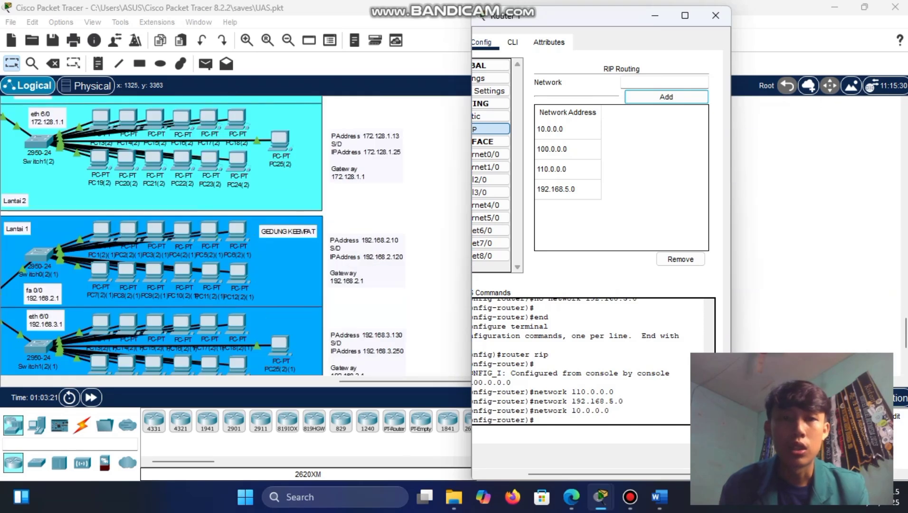
scroll(236, 235, up, 3)
scroll(236, 236, left, 3)
scroll(236, 235, right, 1)
click(664, 82)
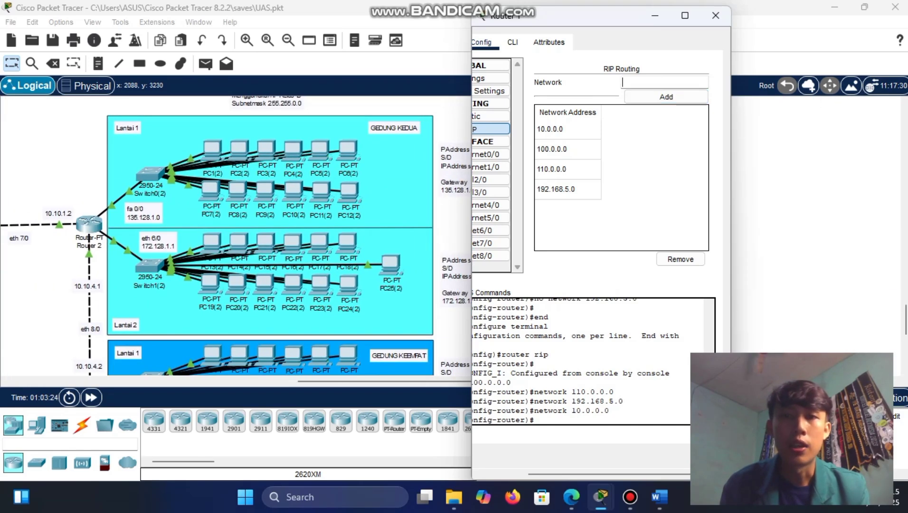
text(135)
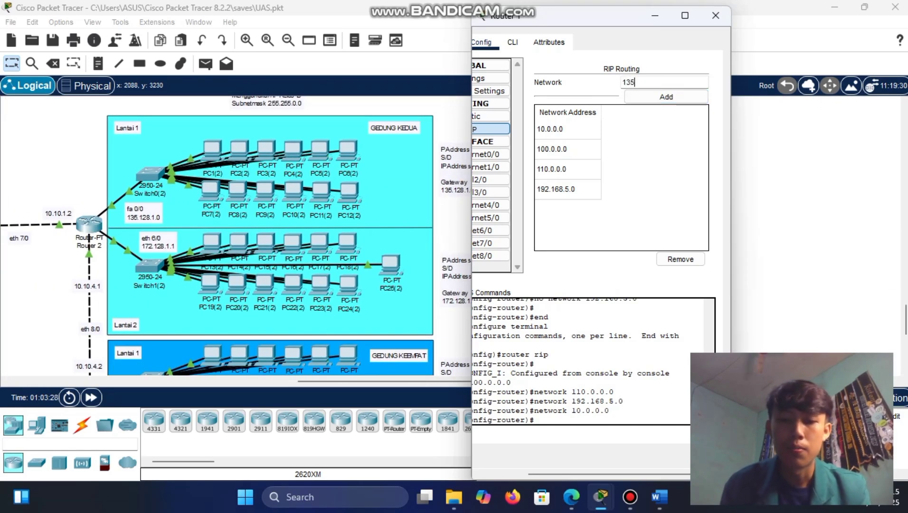
text(.128.)
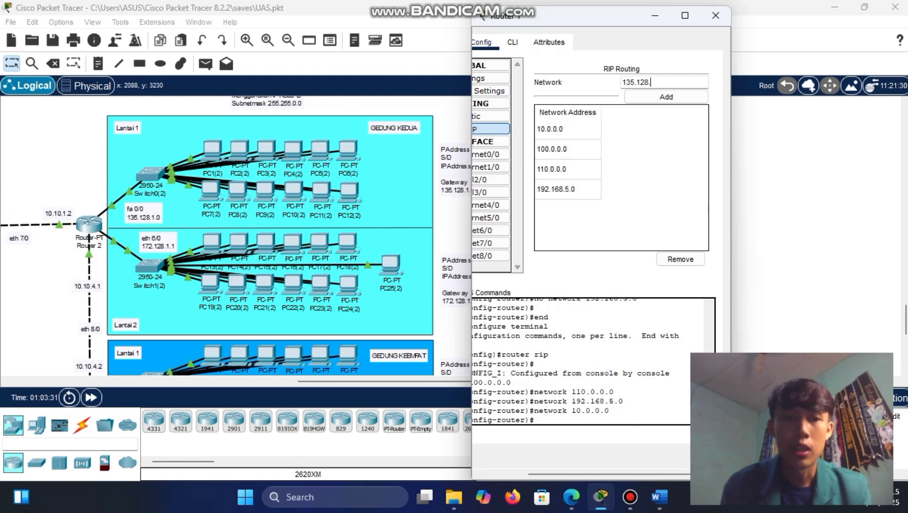
text(1.0)
click(666, 97)
- Add the second building's second-floor address 172.128.1.1 to Router 1's RIP networks
click(664, 83)
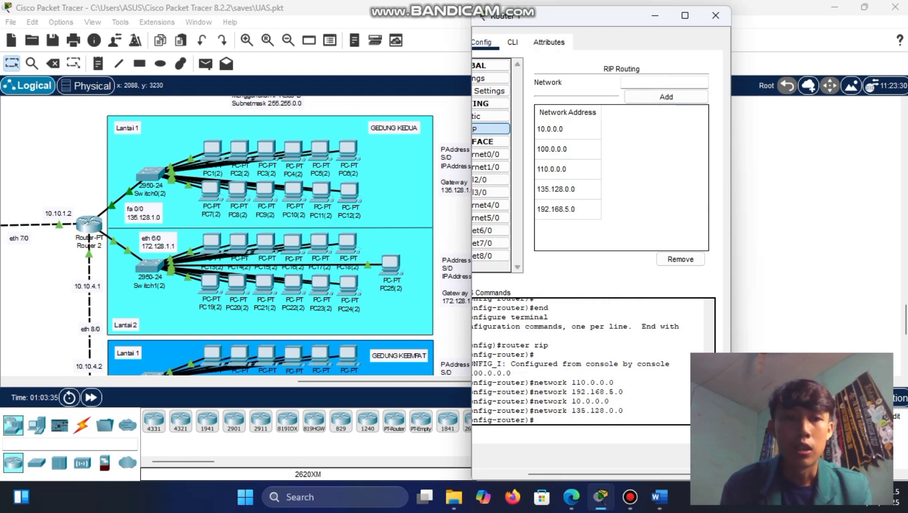
text(172.128.1.1)
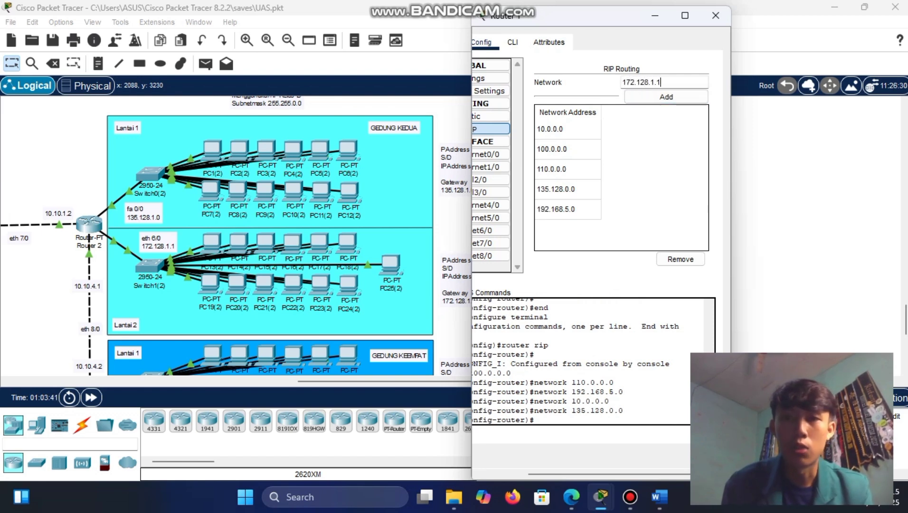
click(666, 97)
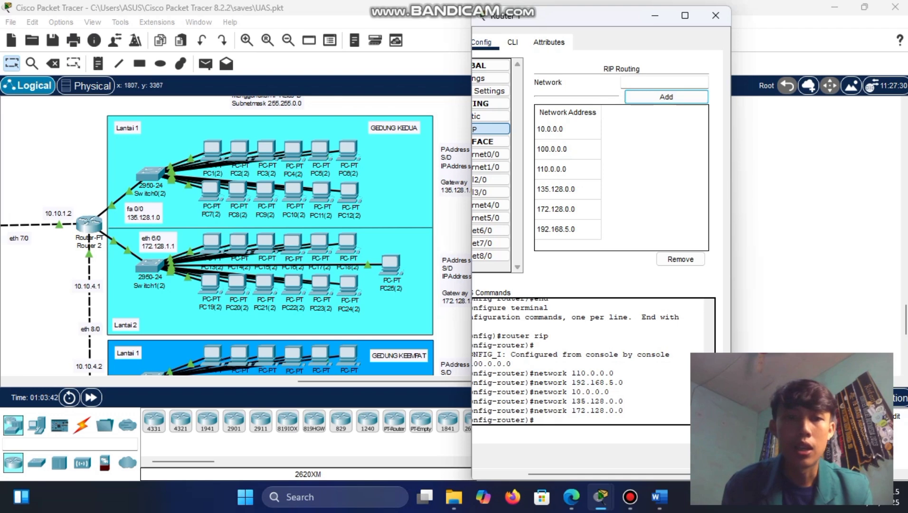
- Add the third building's addresses 120.1.1.1 and 125.1.2.1 to Router 1's RIP networks
scroll(375, 228, down, 3)
scroll(375, 228, left, 8)
scroll(237, 235, left, 5)
scroll(238, 235, down, 2)
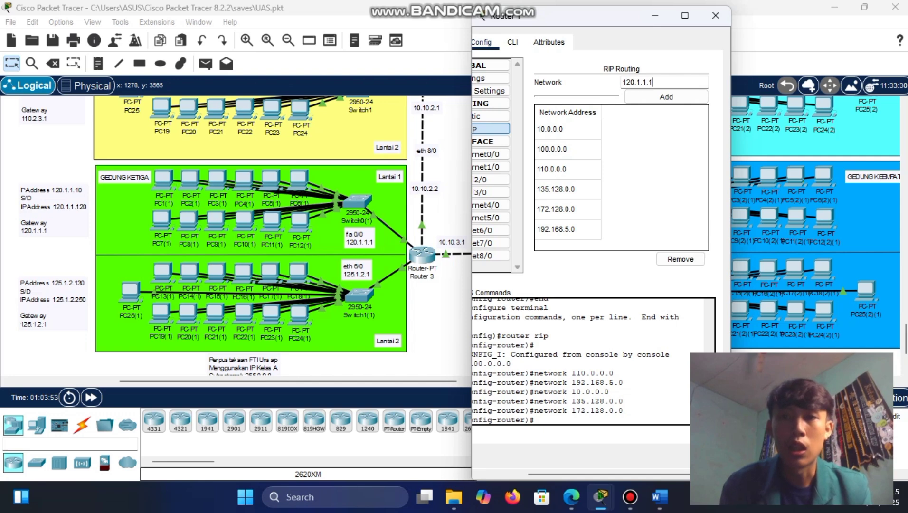
key(Return)
text(125.)
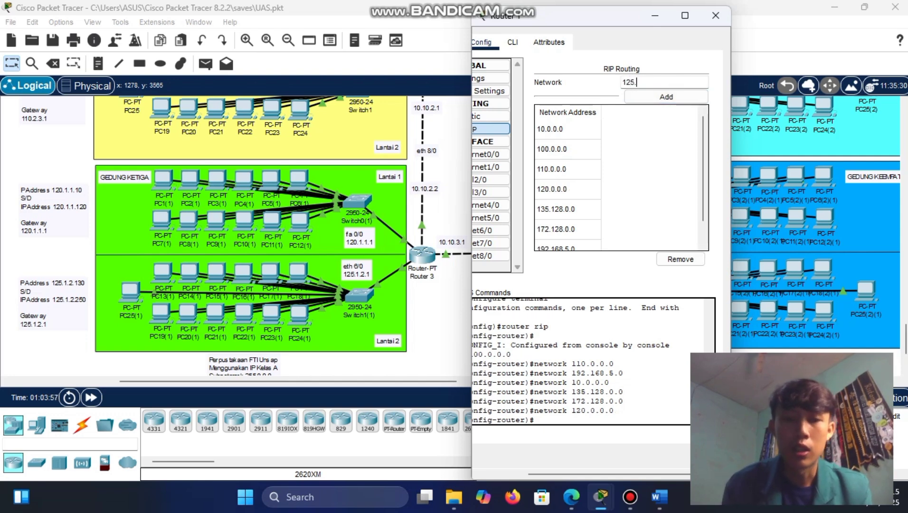
text(1.2.1)
key(Return)
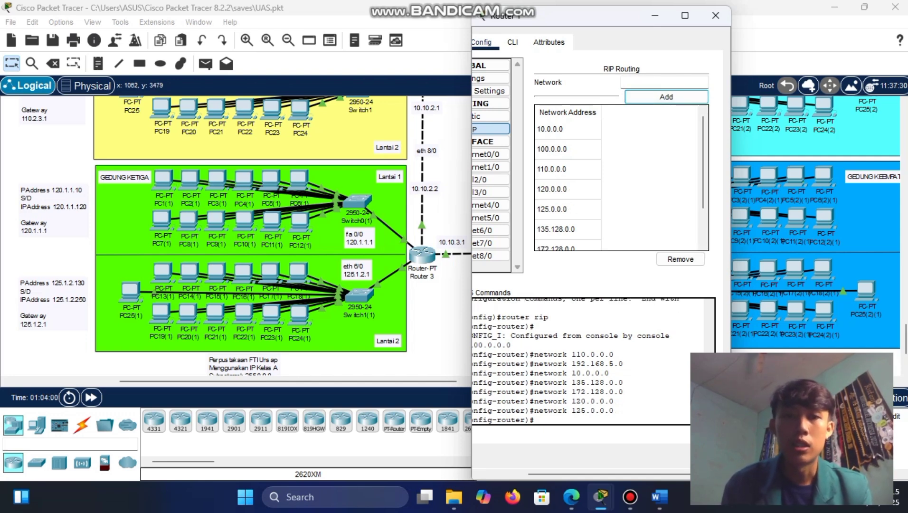
- Add the fourth building's addresses 192.168.2.1 and 192.168.3.1 to Router 1's RIP networks
scroll(236, 223, right, 10)
click(648, 83)
text(19)
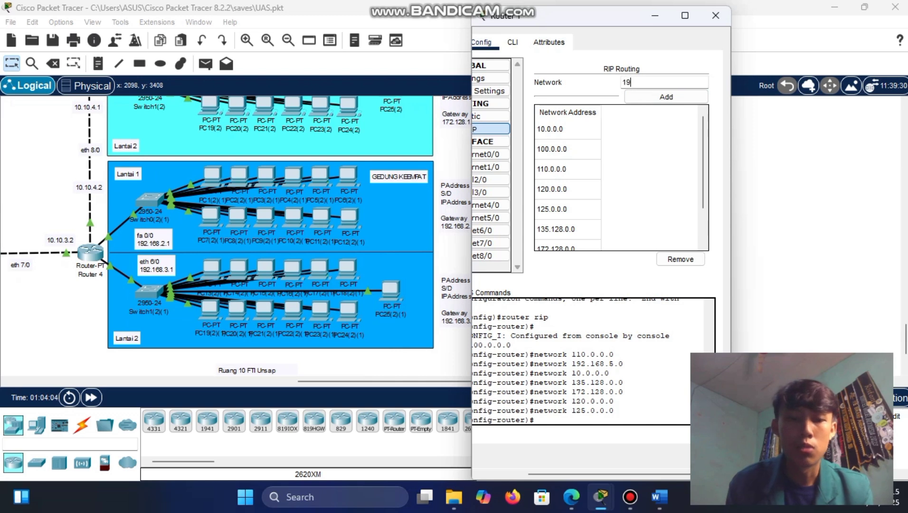
text(2.168)
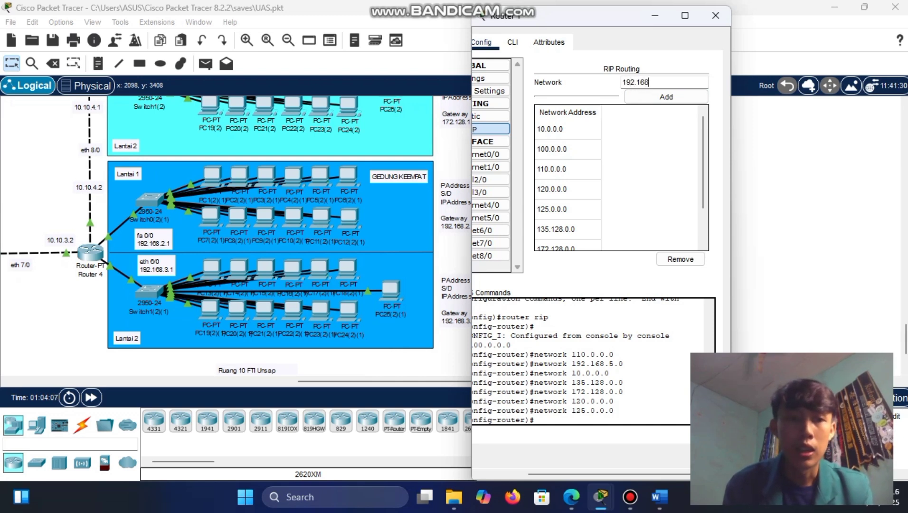
text(.2.1)
key(Return)
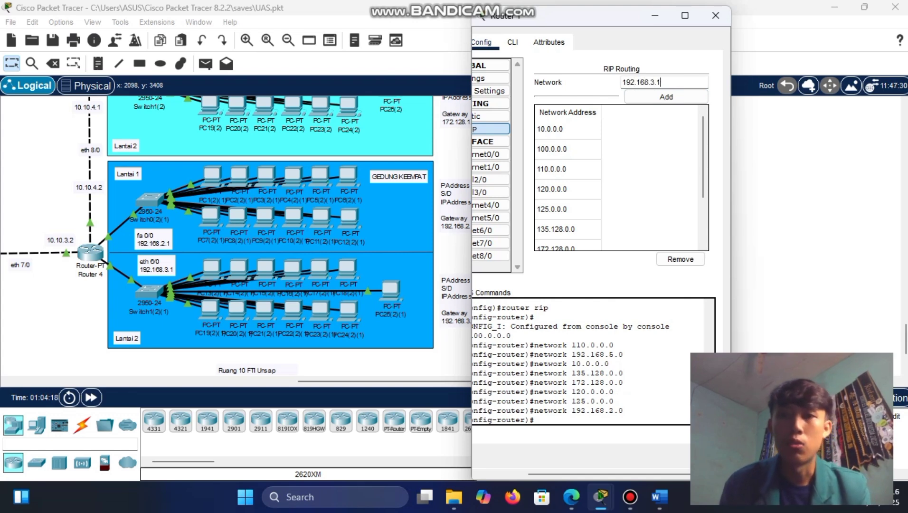
text(192.168.3.1)
key(Return)
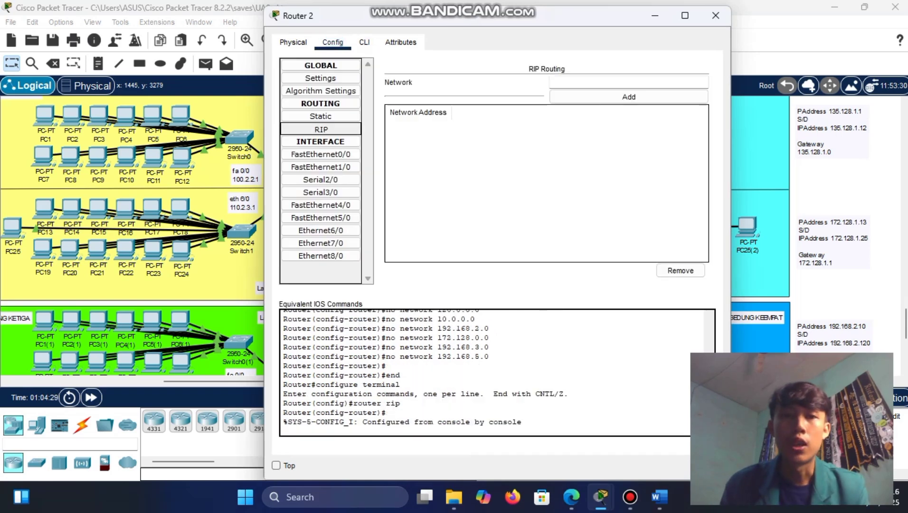
- Add networks 135.128.0.0 and 172.128.0.0 and the server-side address 192.168.5.5 to Router 2's RIP routing
click(629, 82)
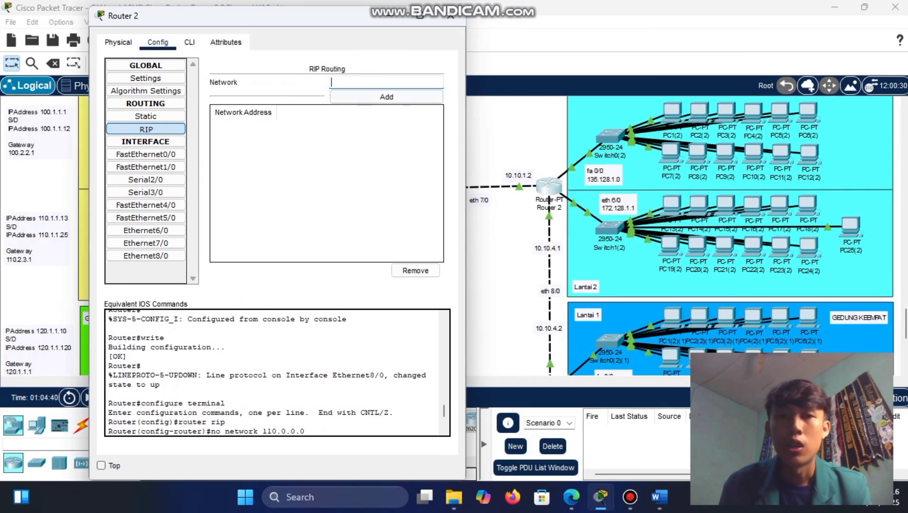
text(135.128)
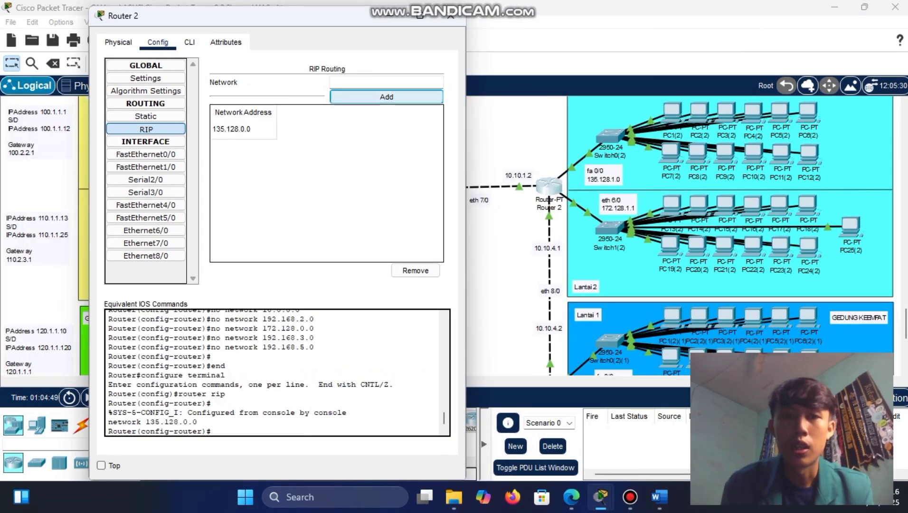
text(172)
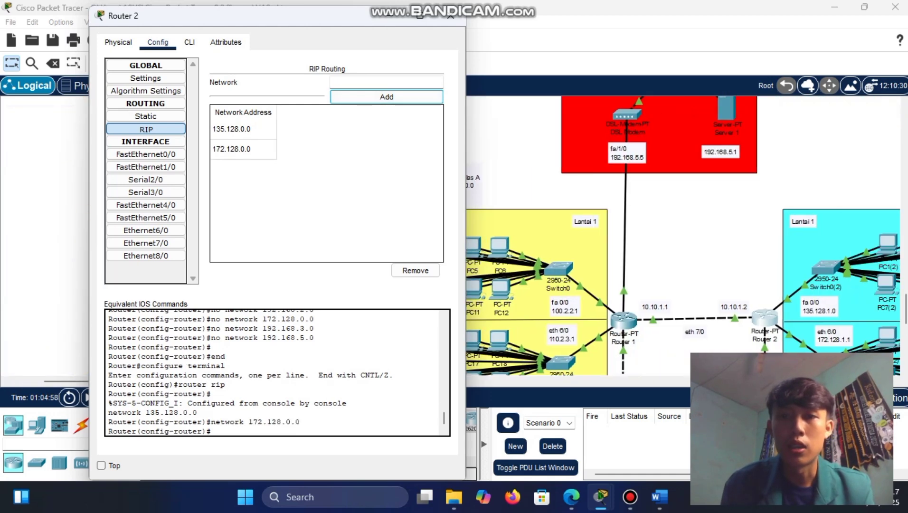
text(192.168.5.5)
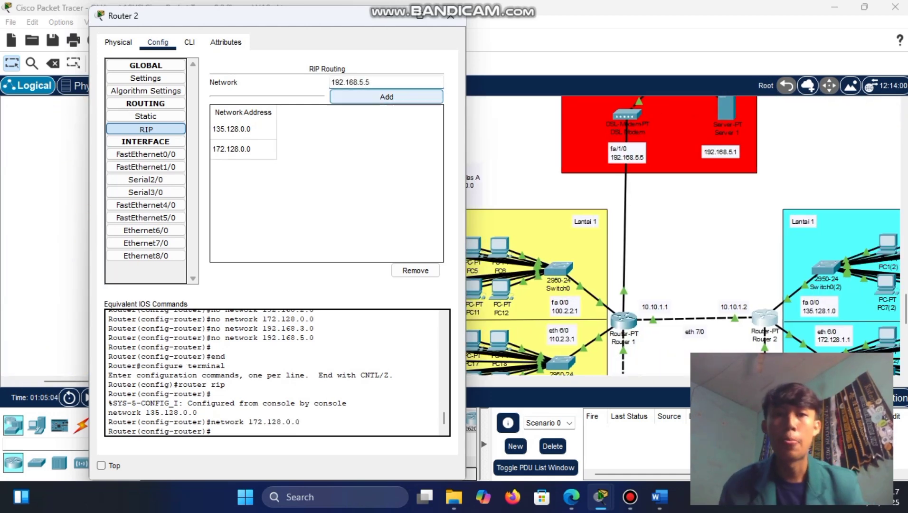
click(386, 96)
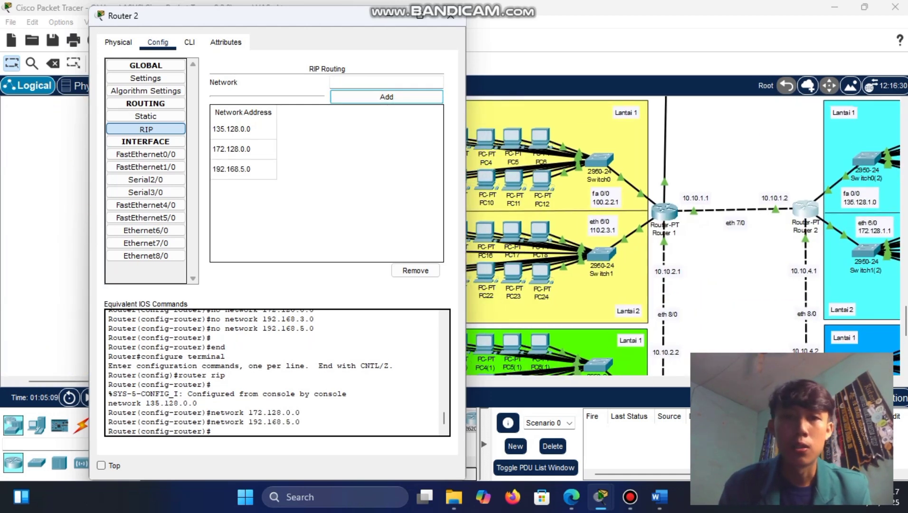
- Add the first building's networks 100.0.0.0 and 110.0.0.0 to Router 2's RIP routing
text(100.2.2.)
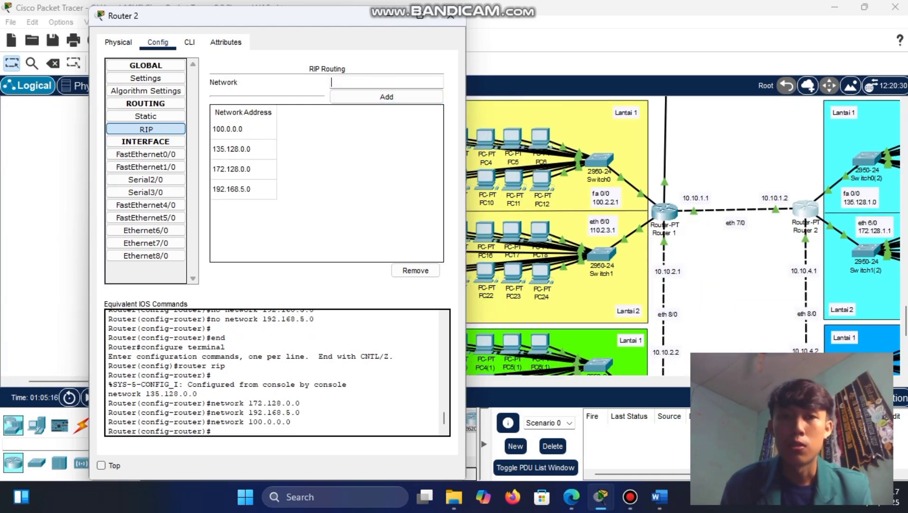
text(110.2.3.1)
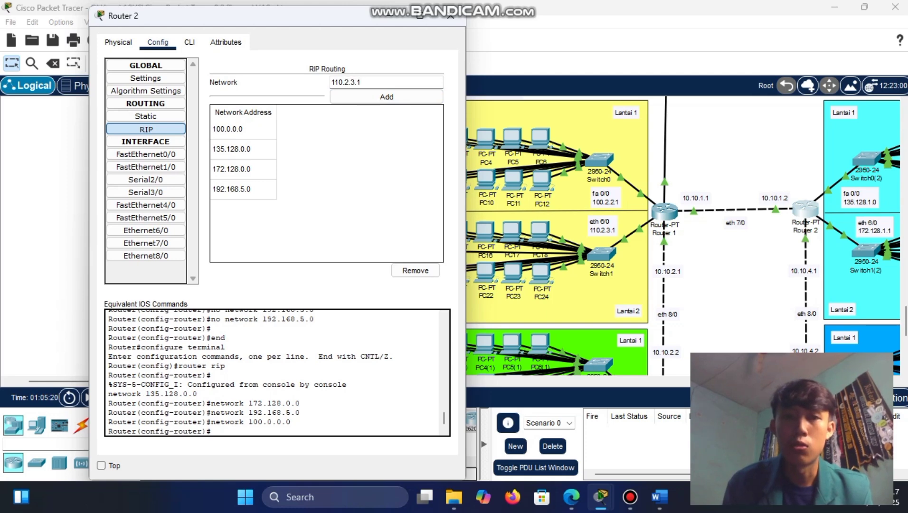
click(386, 96)
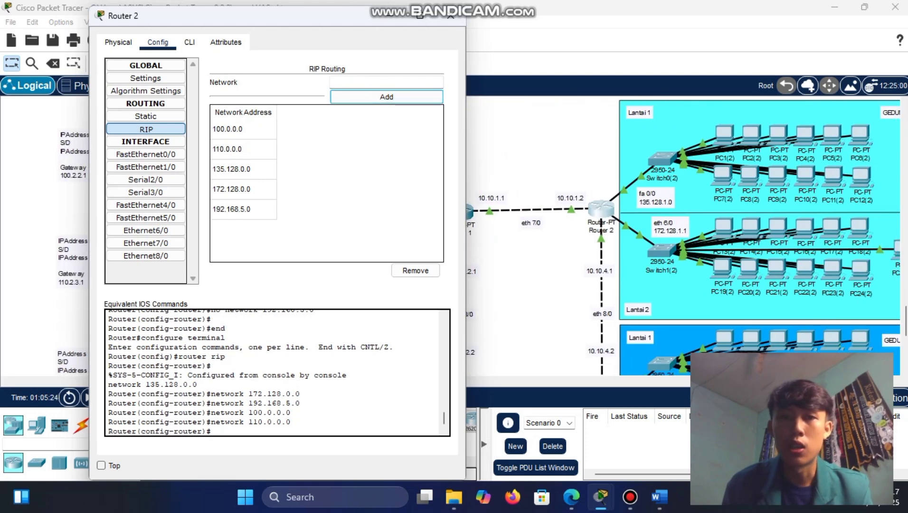
- Add the inter-router link address 10.10.1.2 and the third building's first-floor network 120.0.0.0 to Router 2's RIP routing
click(387, 82)
text(10.10.1.2)
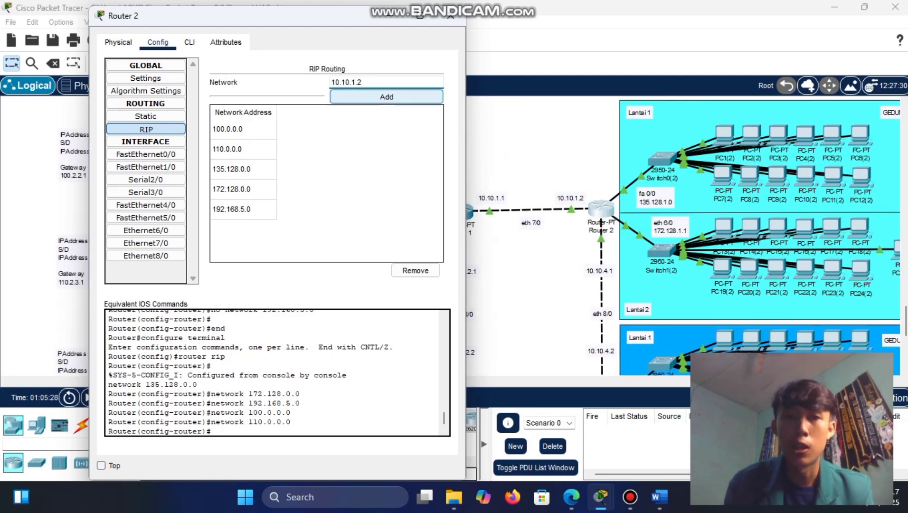
click(386, 97)
click(386, 82)
text(10.10.)
click(386, 97)
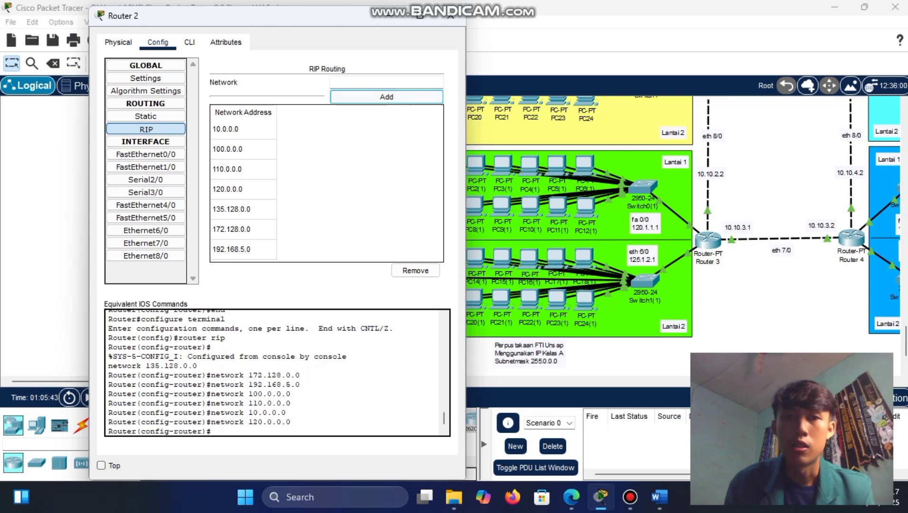
- Add the third building's second-floor address 125.1.2.1 and the fourth building's networks to Router 2's RIP routing
text(125.1.2.1)
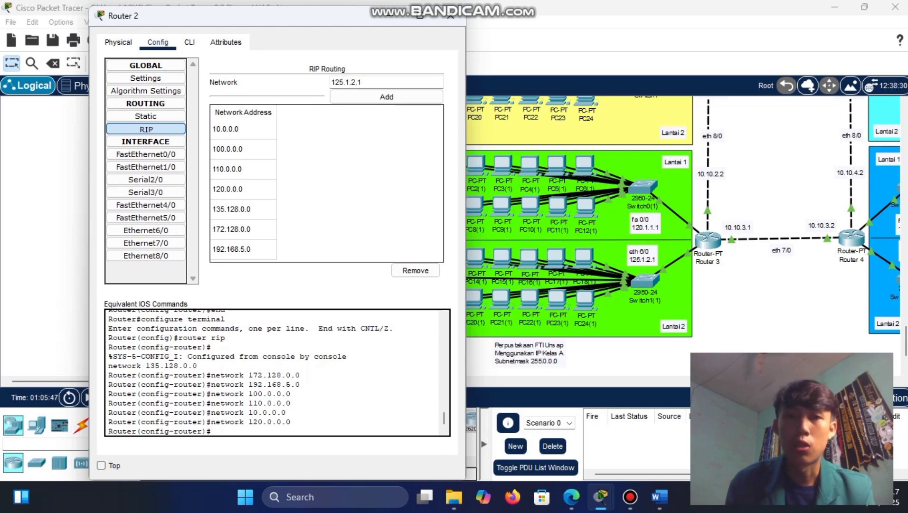
click(386, 96)
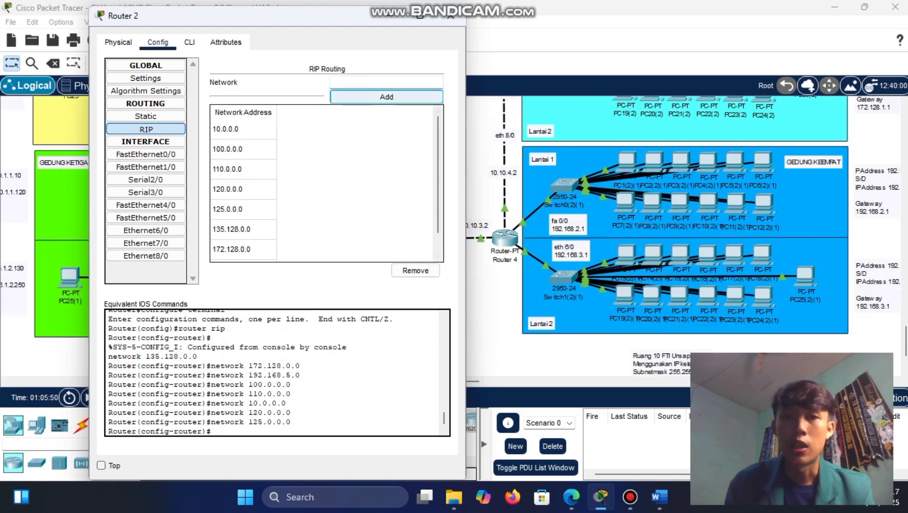
text(1)
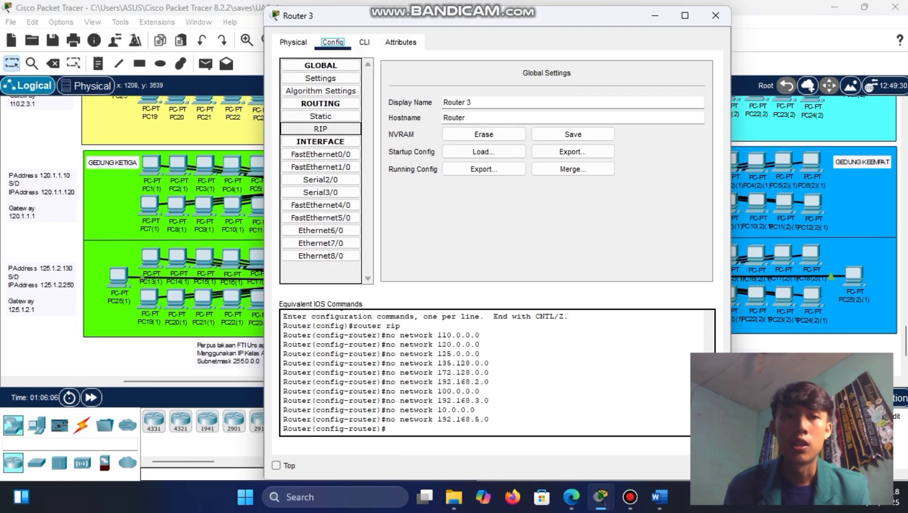
- Add the third building's networks 120.0.0.0 and 125.0.0.0 to Router 3's RIP routing
click(321, 129)
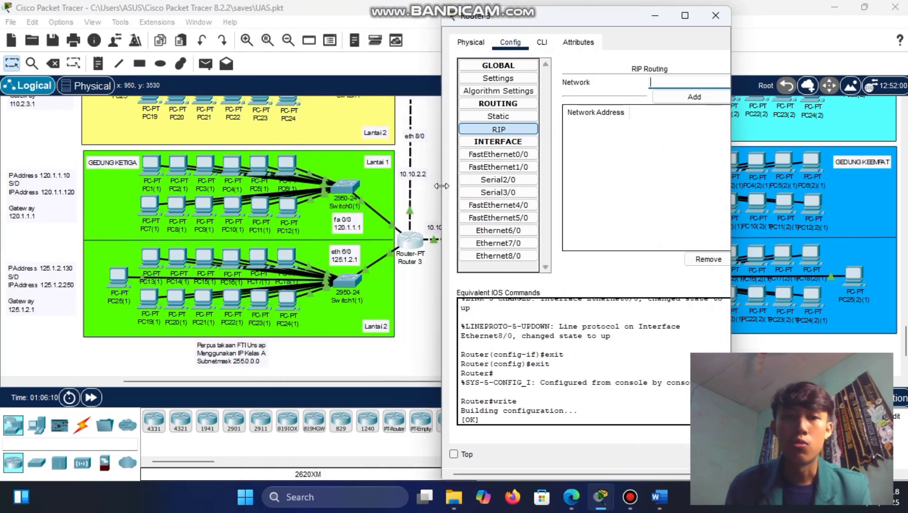
text(120.1.)
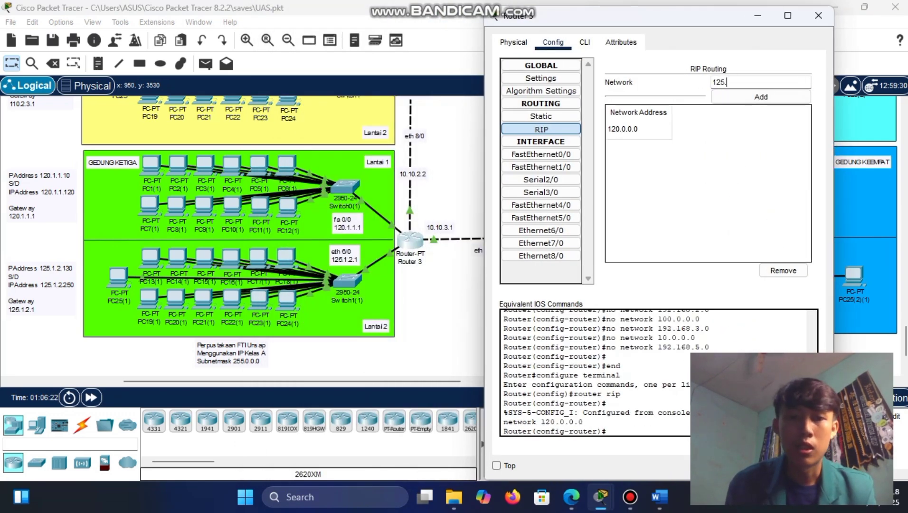
text(2.1)
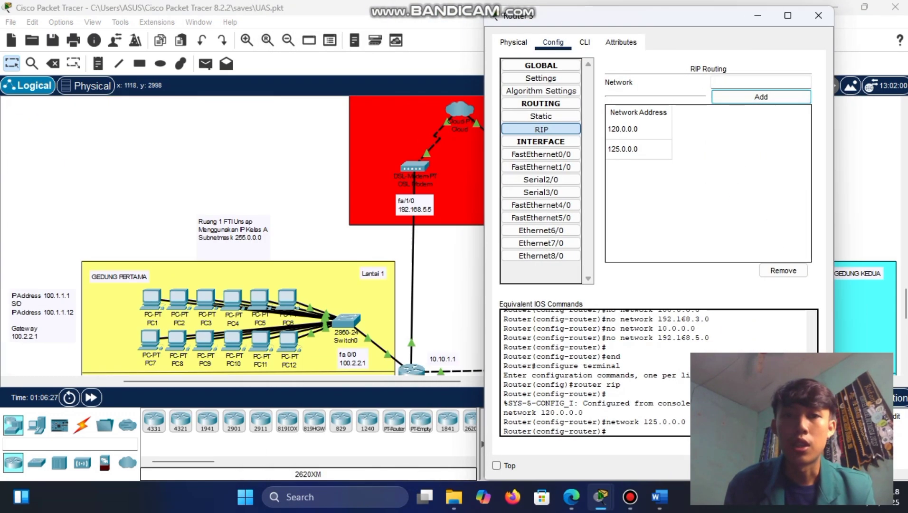
- Add server-side network 192.168.5.0 and networks 10.0.0.0, 100.0.0.0, 110.0.0.0 and 135.128.0.0 to Router 3's RIP routing
text(192.168.5.0)
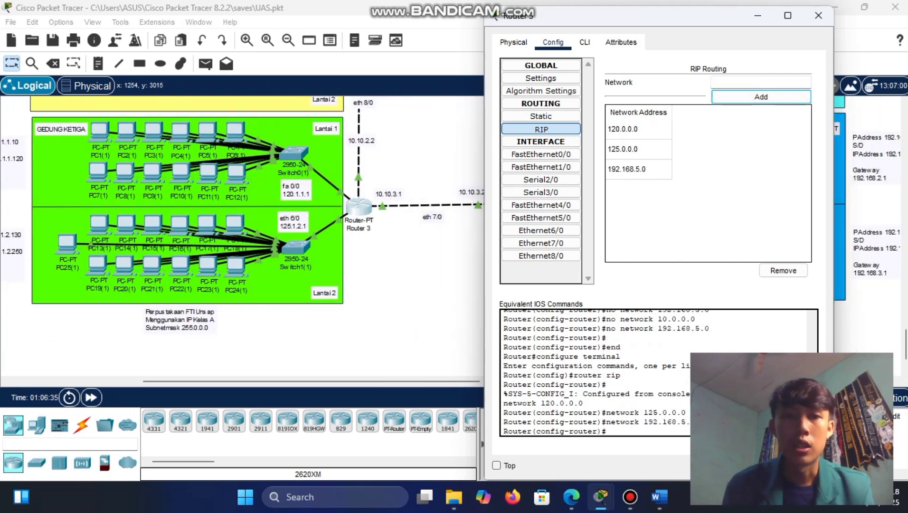
text(10.3.)
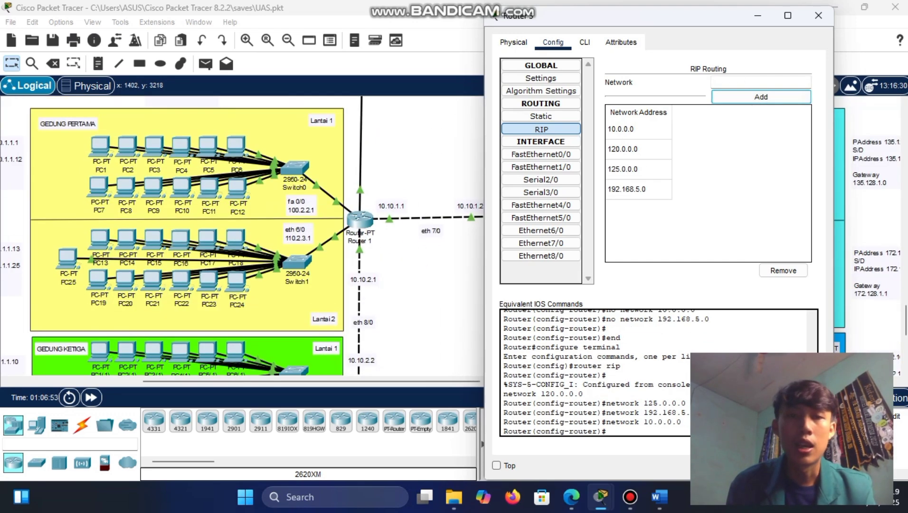
text(135.)
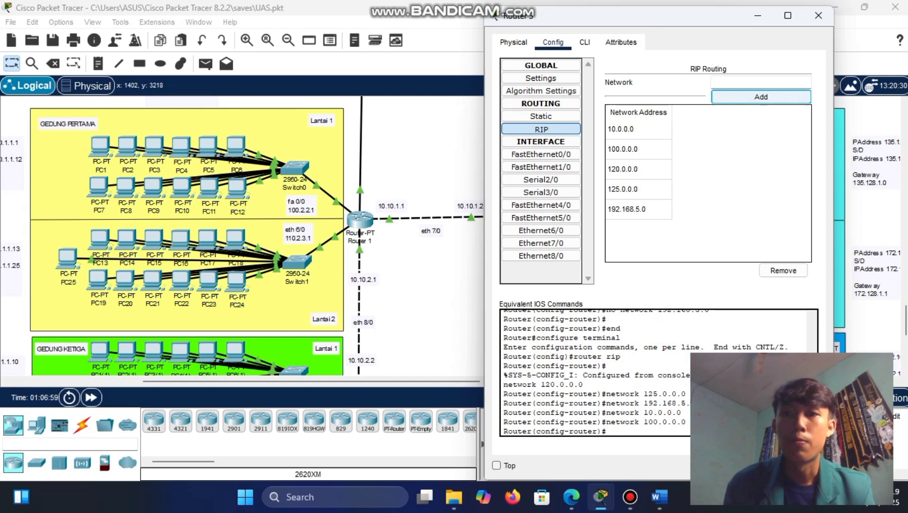
text(110)
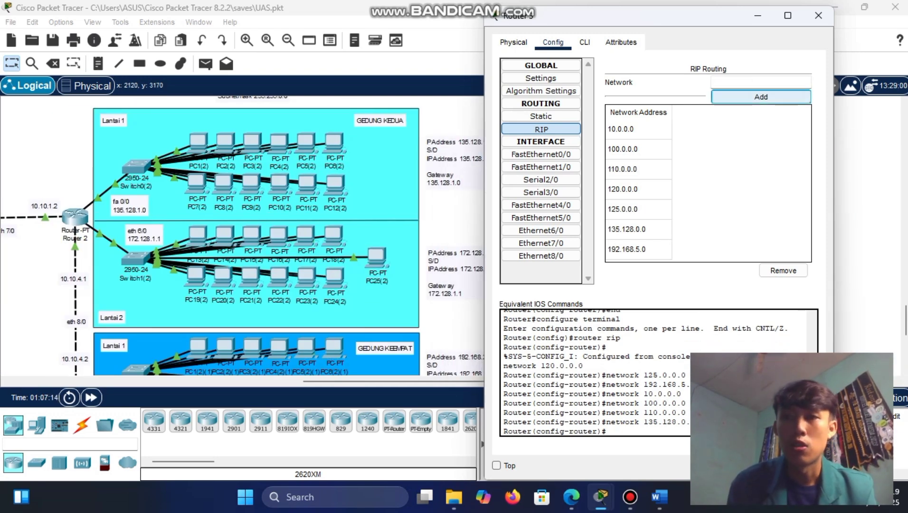
- Add the second building's address 172.128.1.1 and the fourth building's addresses 192.168.2.1 and 192.168.3.1 to Router 3's RIP networks
text(172.128)
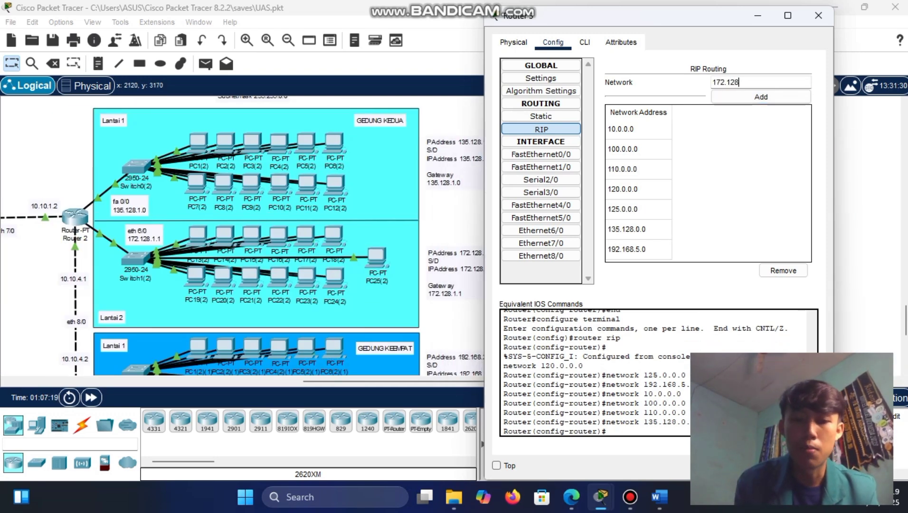
text(.1.1)
key(Return)
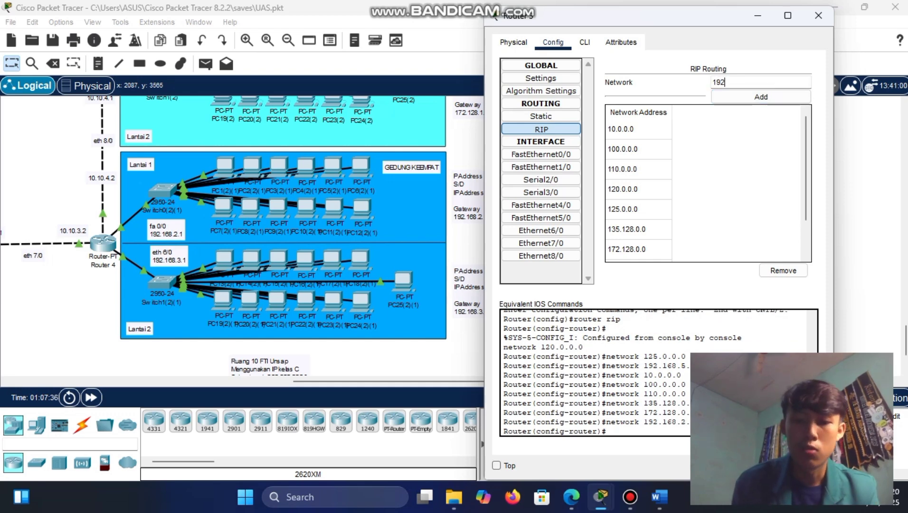
text(3.1)
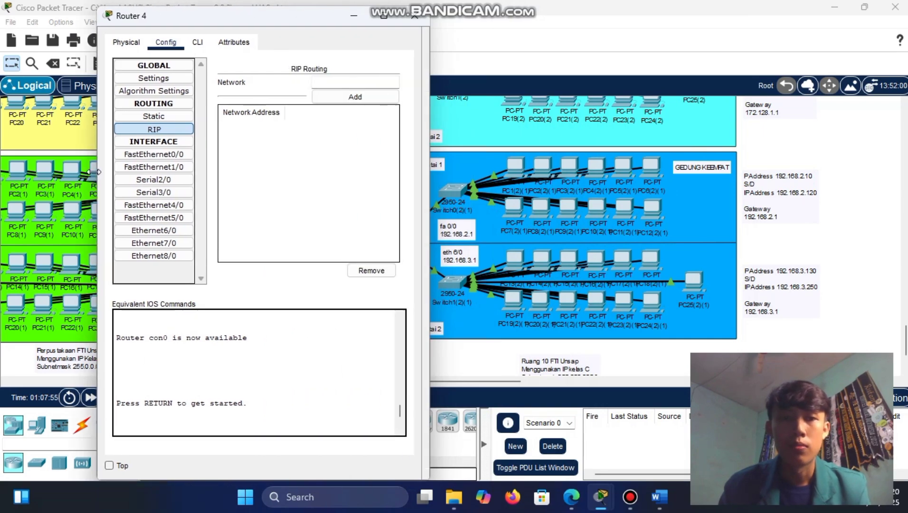
- Add the fourth building's networks 192.168.2.0 and 192.168.3.0 and the server-side network 192.168.5.0 to Router 4's RIP routing
text(192.168.2.1)
click(360, 97)
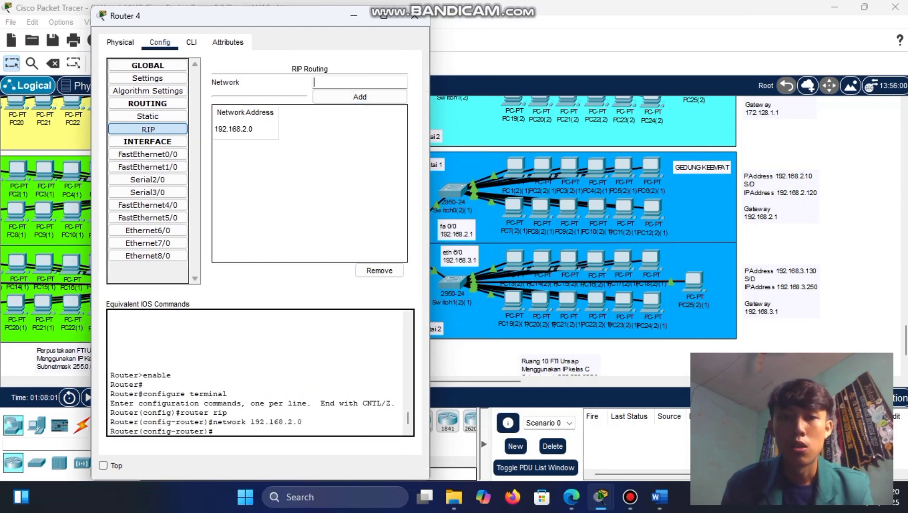
text(0)
click(360, 97)
text(192.168.5.5)
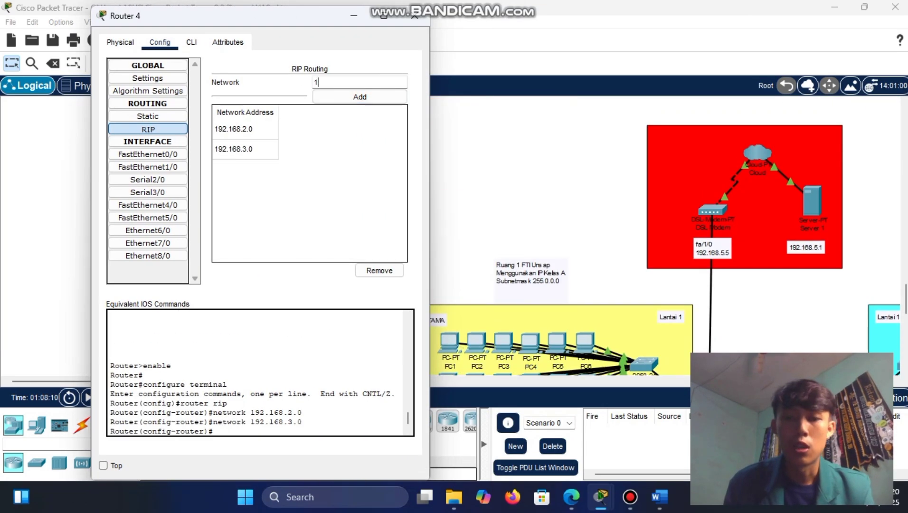
click(359, 96)
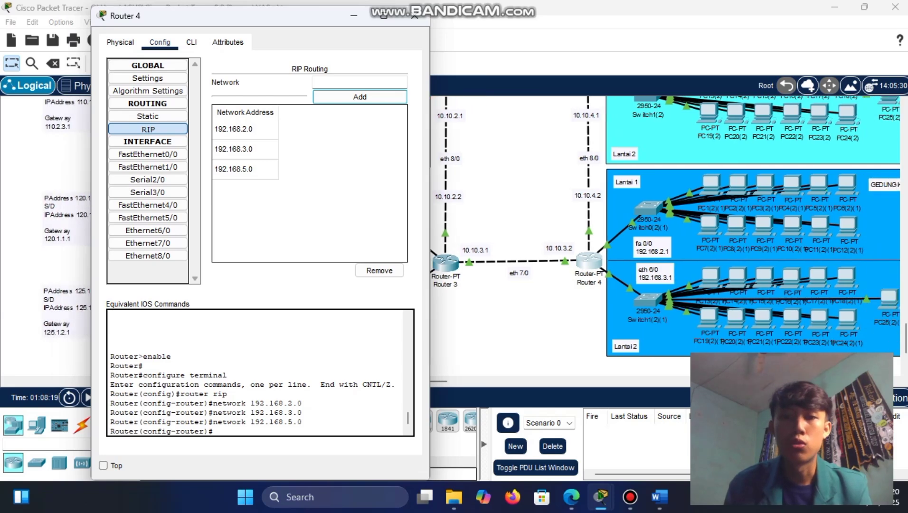
- Add the inter-router link network 10.0.0.0 to Router 4's RIP routing, covering the 10.10.3 and 10.10.4 links
text(10.10.3.0)
click(359, 96)
text(10.10.4.0)
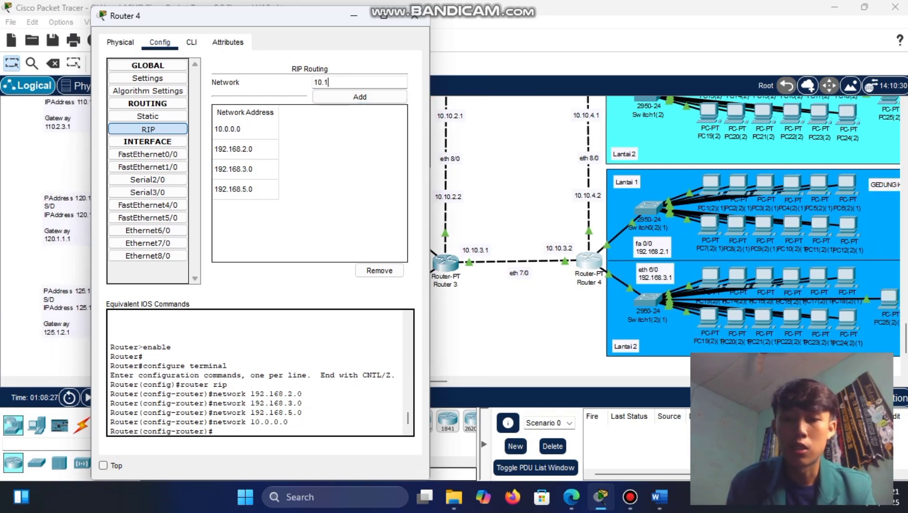
click(360, 97)
- Add the first building's networks 100.0.0.0 and 110.0.0.0 to Router 4's RIP routing
text(100.0.0.0)
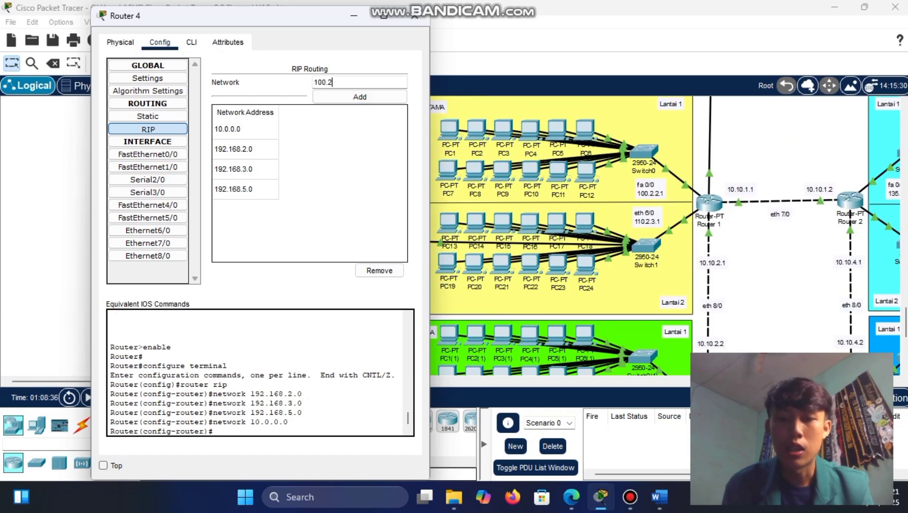
click(360, 96)
text(110.2.3.0)
click(360, 96)
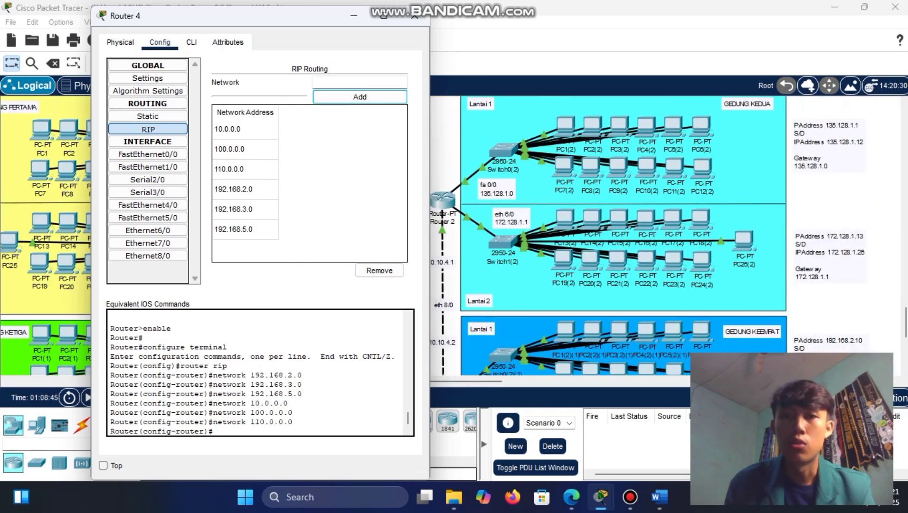
- Add the second building's networks 135.128.0.0 and 172.128.0.0 to Router 4's RIP routing
text(135.128)
text(.1.0)
click(360, 97)
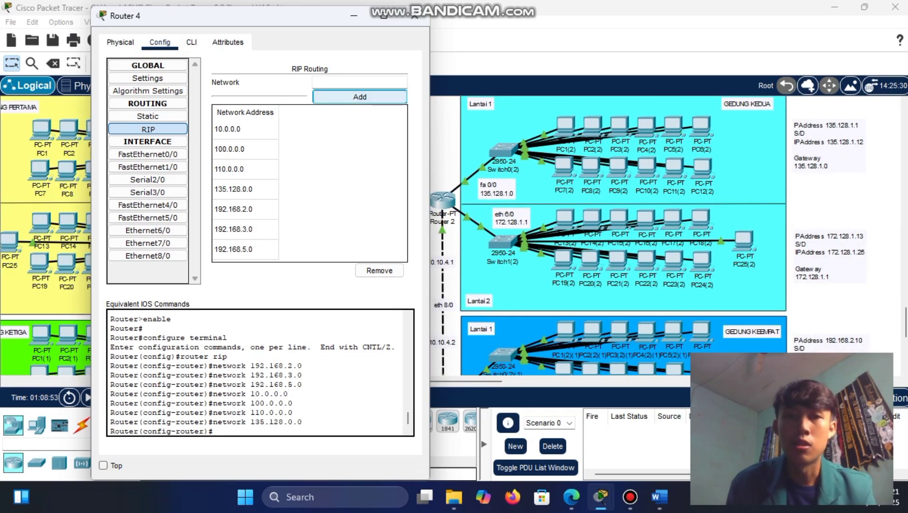
text(172)
text(.128)
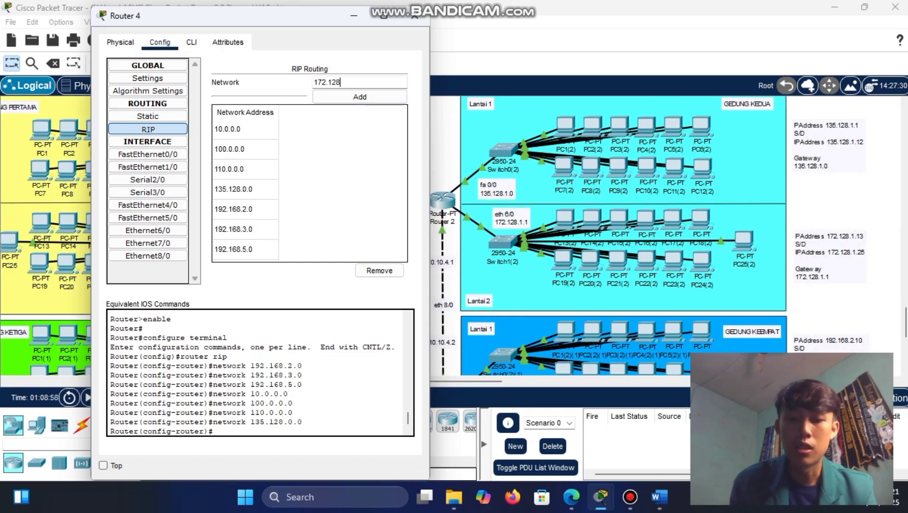
click(359, 96)
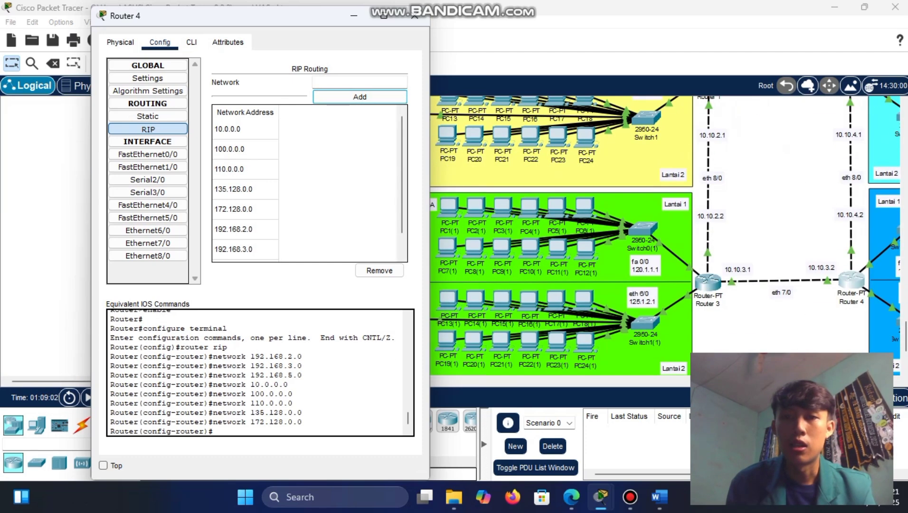
- Add the third building's addresses 120.1.1.1 and 125.1.2.1 to Router 4's RIP networks
text(120.1.1)
click(360, 97)
text(125.1.2.1)
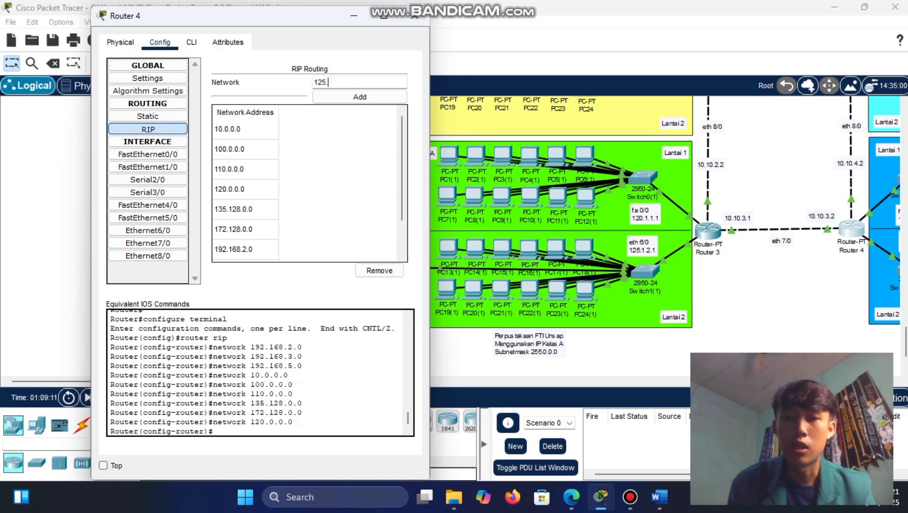
click(359, 97)
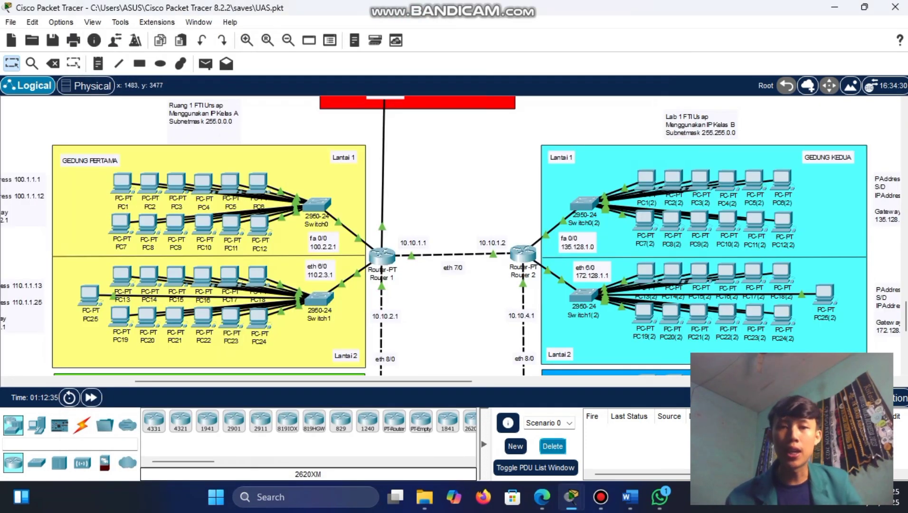
- Send a simple PDU from PC6 to PC18 to test the connection between the first building's two floors
scroll(451, 238, up, 3)
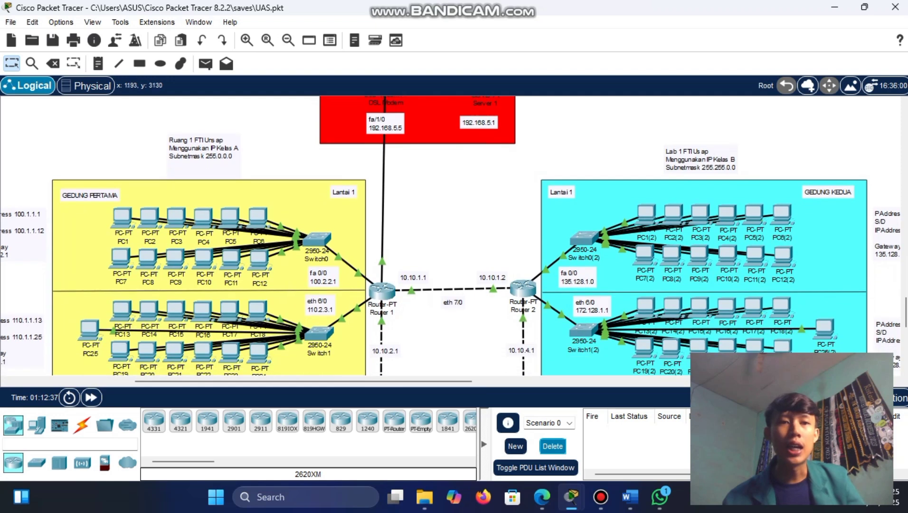
click(205, 64)
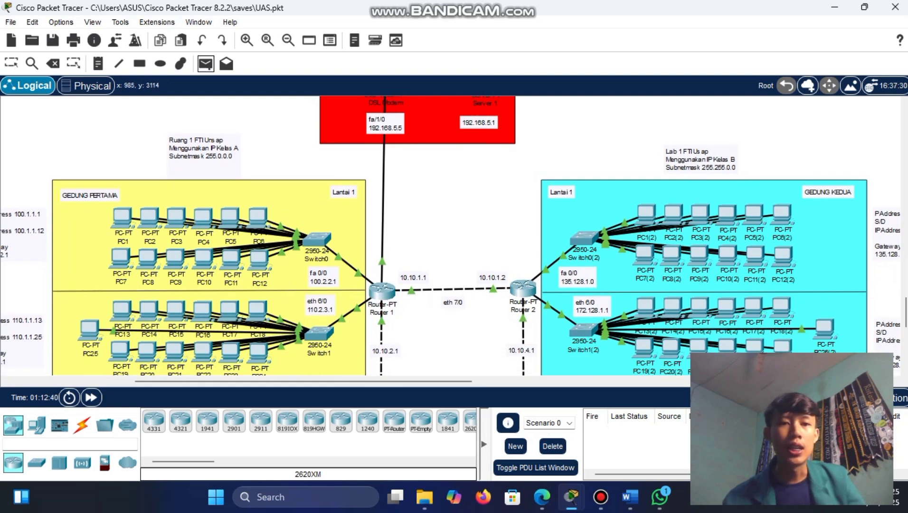
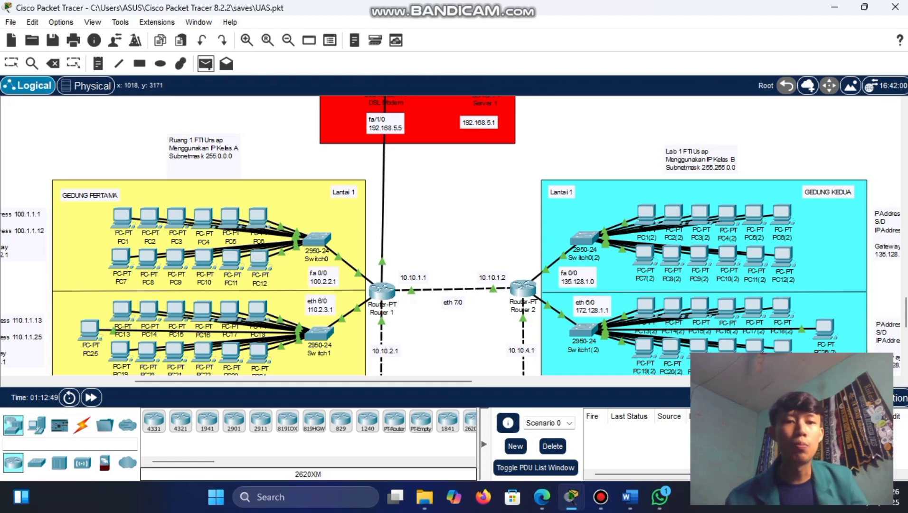
scroll(265, 157, down, 3)
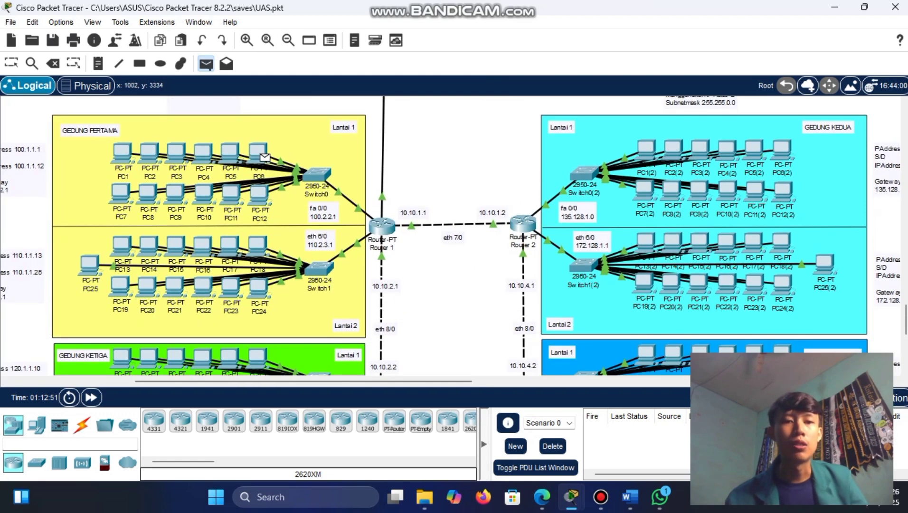
click(265, 157)
click(258, 246)
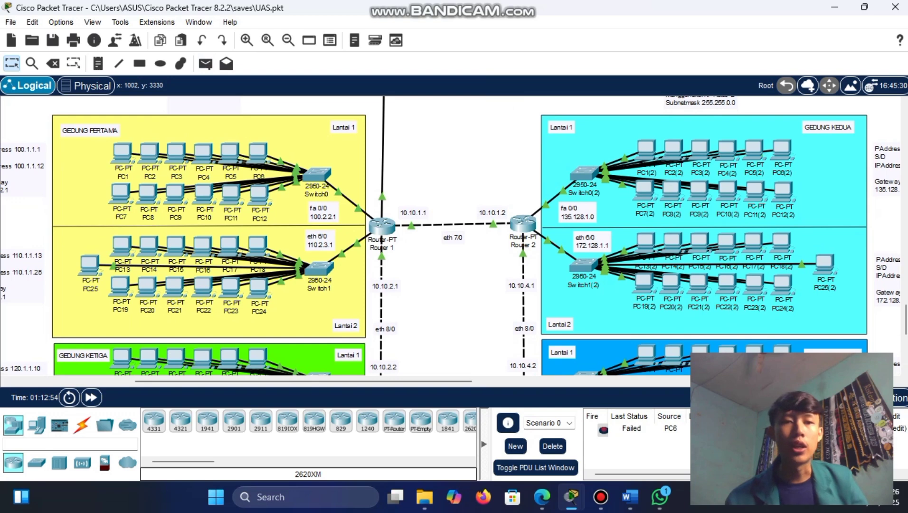
- Send a second simple PDU from PC6 to PC18 to repeat the connection test
click(206, 64)
click(260, 154)
click(257, 243)
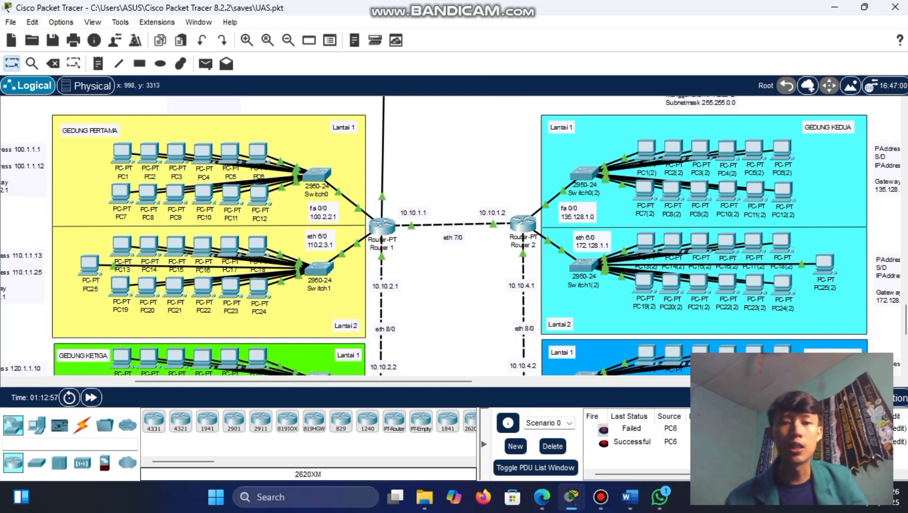
- Send a simple PDU from PC1(2) in the second building to a PC in the fourth building
click(206, 64)
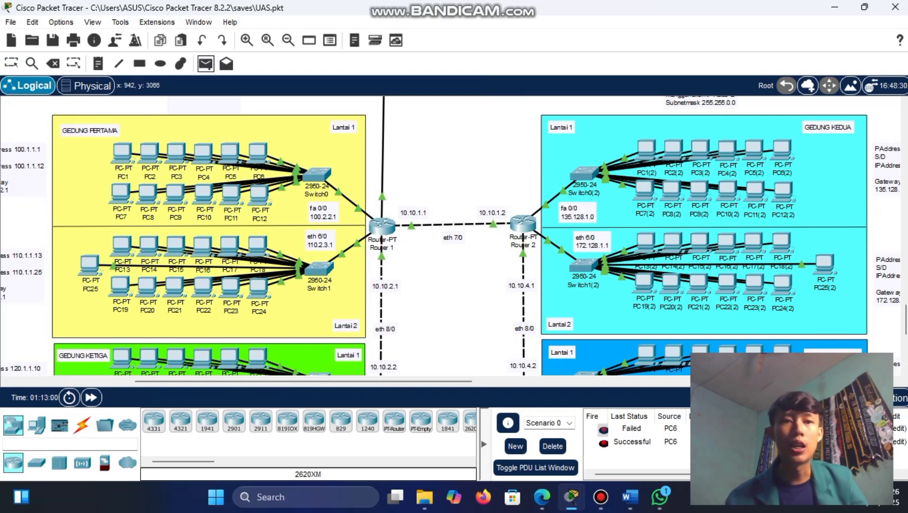
scroll(460, 235, down, 5)
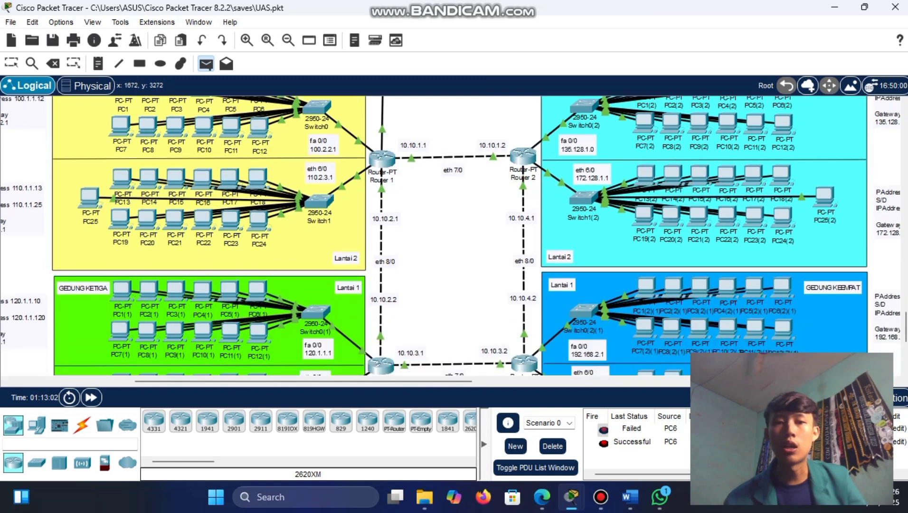
click(180, 242)
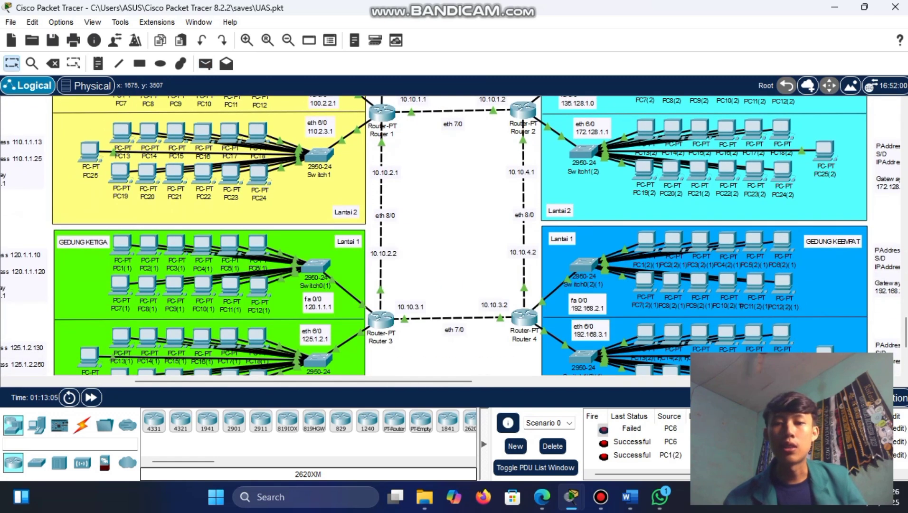
- Send a simple PDU from PC6(1) in the third building to a PC in the fourth building
click(206, 63)
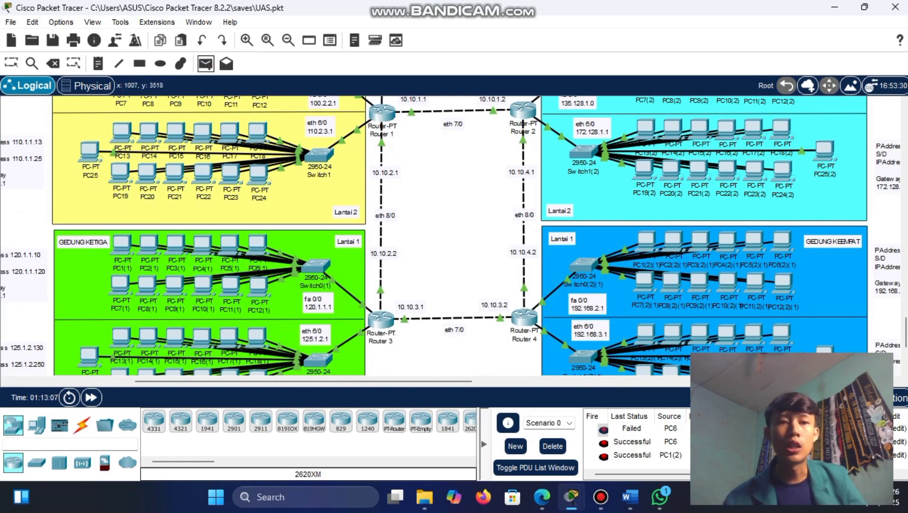
click(262, 246)
scroll(265, 248, up, 1)
click(646, 276)
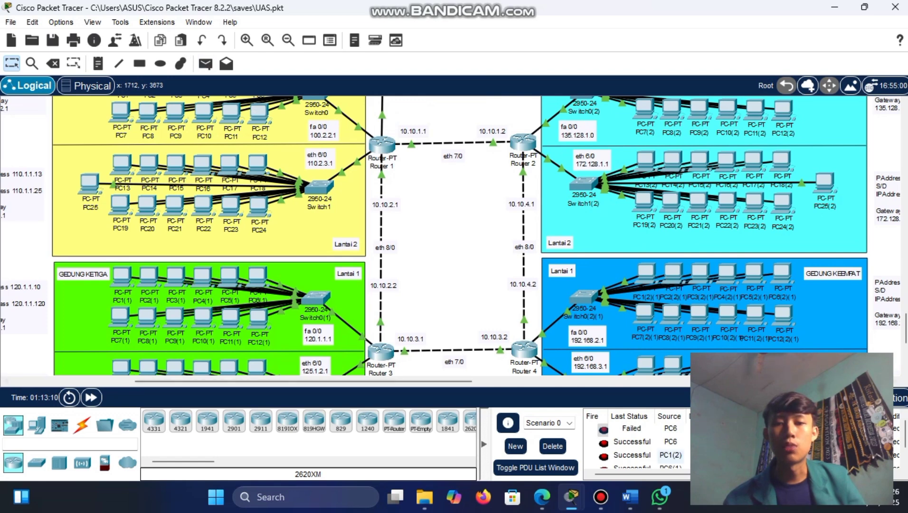
- Delete the listed PDU tests and send a simple PDU from Server 1 to PC5 in the first building
click(553, 446)
scroll(455, 235, up, 5)
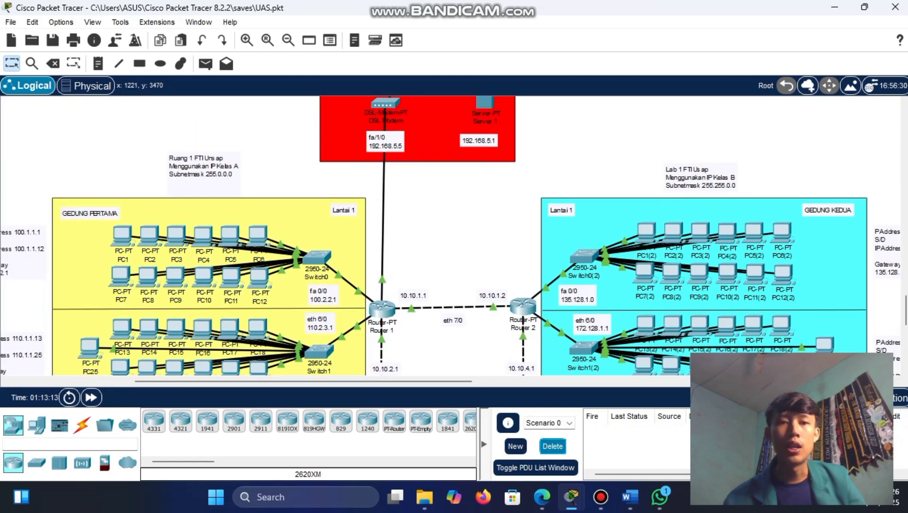
scroll(453, 235, up, 2)
click(206, 63)
click(487, 165)
scroll(487, 166, down, 1)
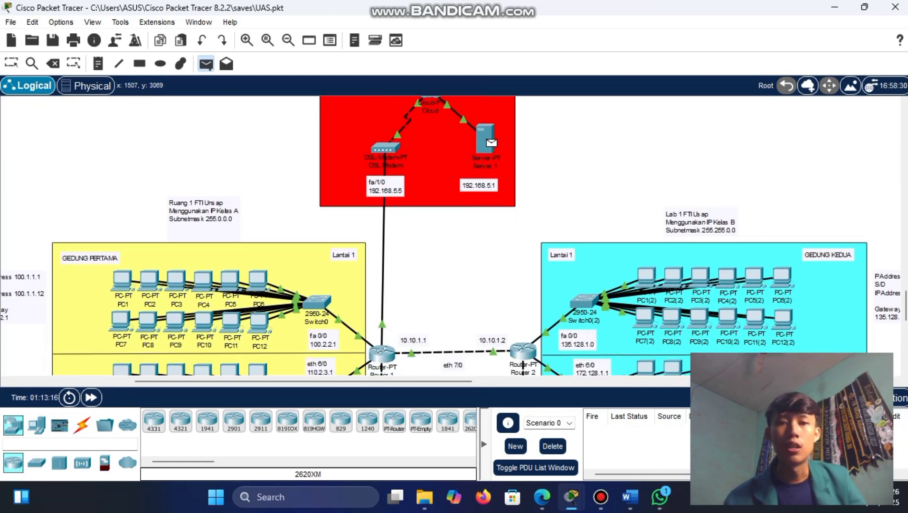
scroll(488, 171, down, 2)
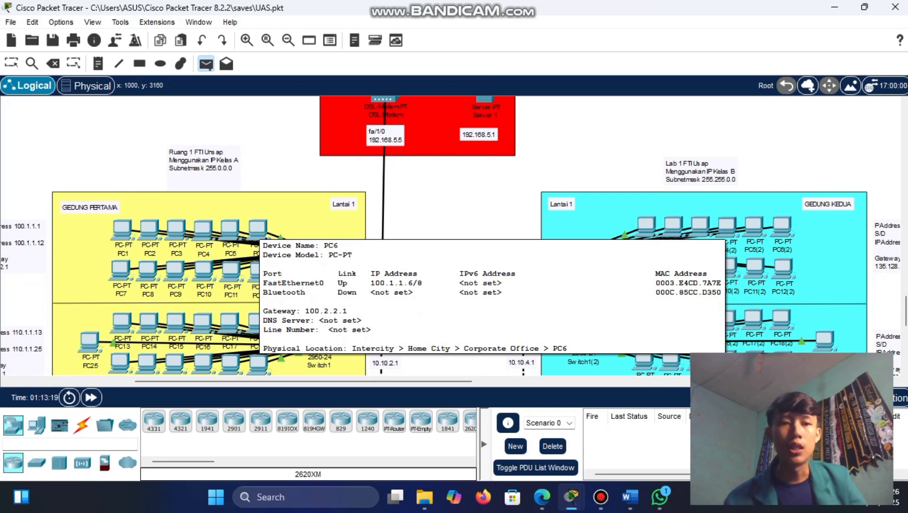
click(232, 230)
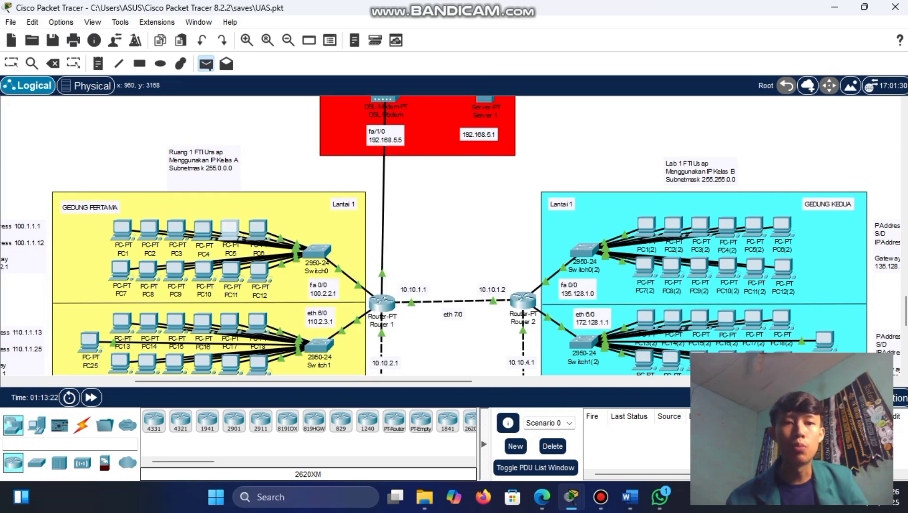
- Send a simple PDU from PC1(2) to PC3(2) on the second building's first floor
key(p)
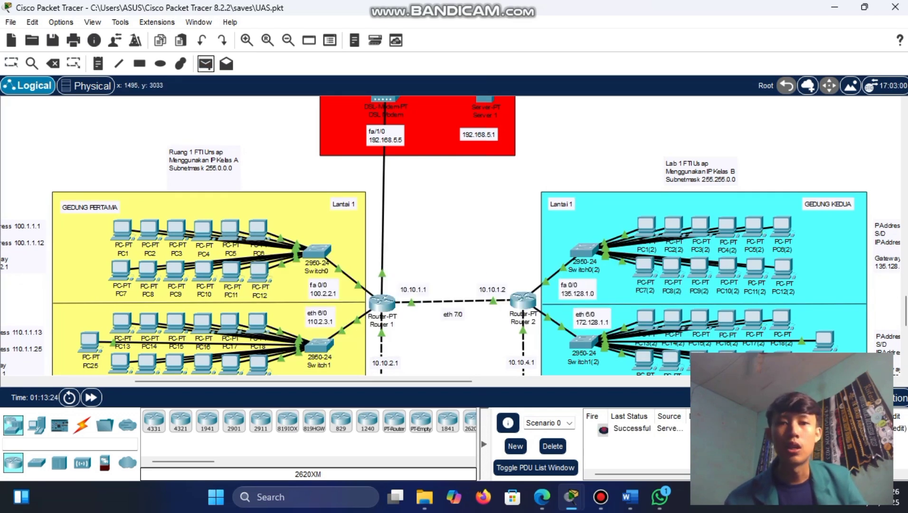
scroll(652, 264, up, 2)
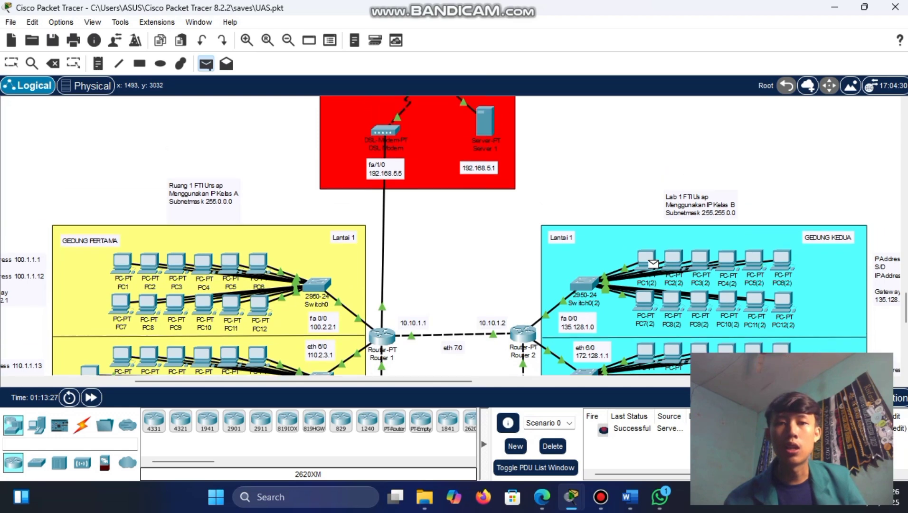
click(700, 270)
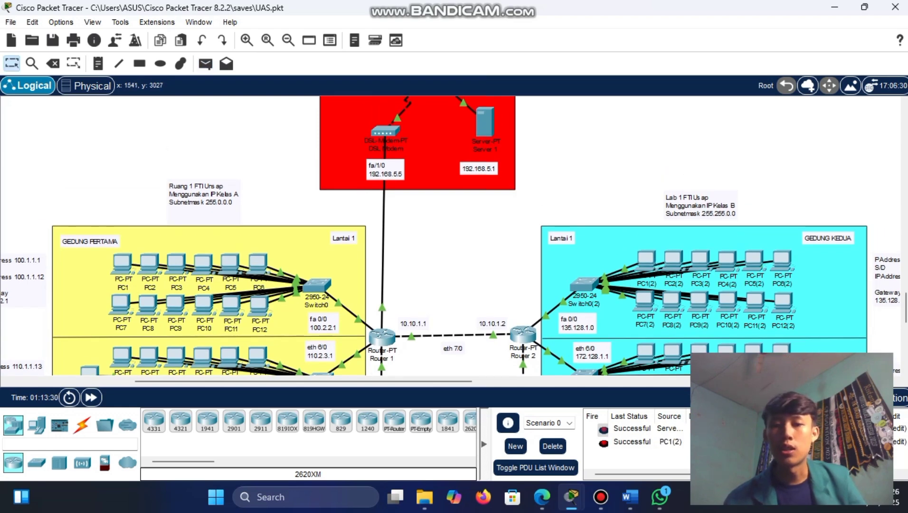
- Open index.html for editing in Server 1's HTTP service
scroll(450, 242, down, 3)
scroll(454, 235, up, 2)
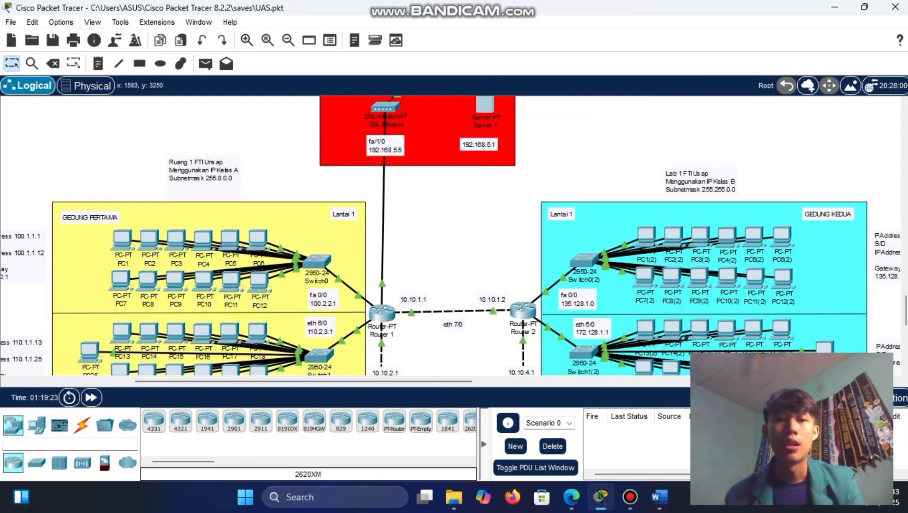
scroll(454, 235, down, 3)
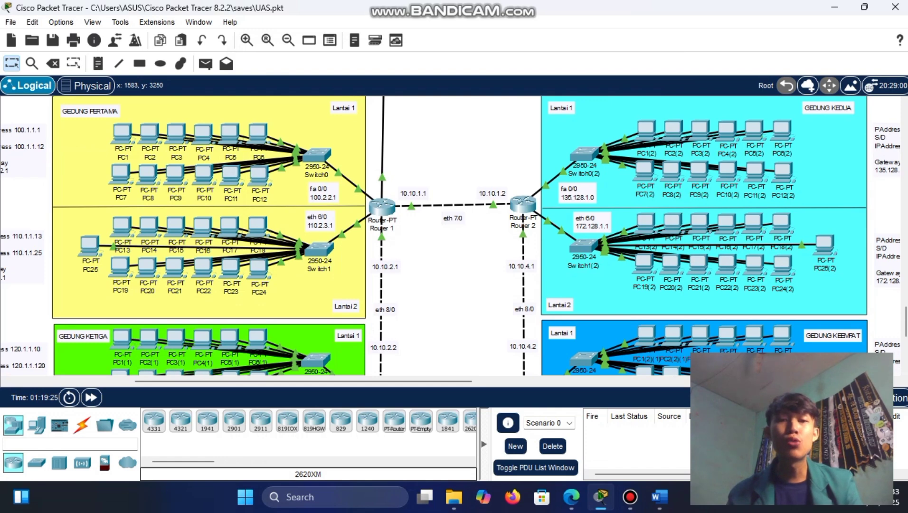
scroll(450, 235, up, 3)
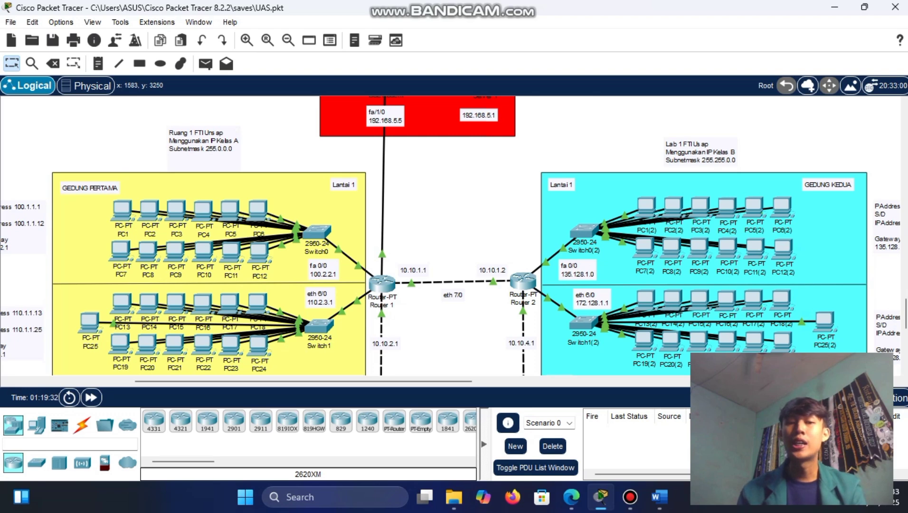
scroll(451, 235, up, 4)
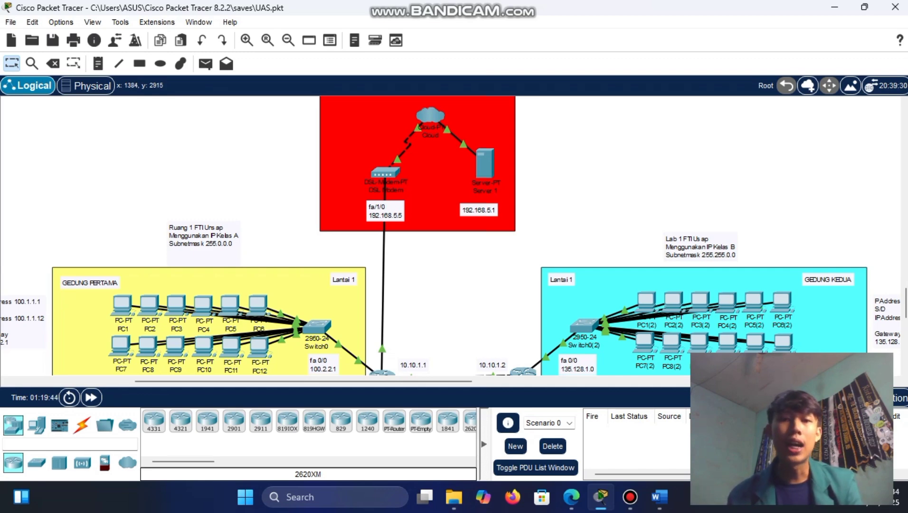
click(485, 163)
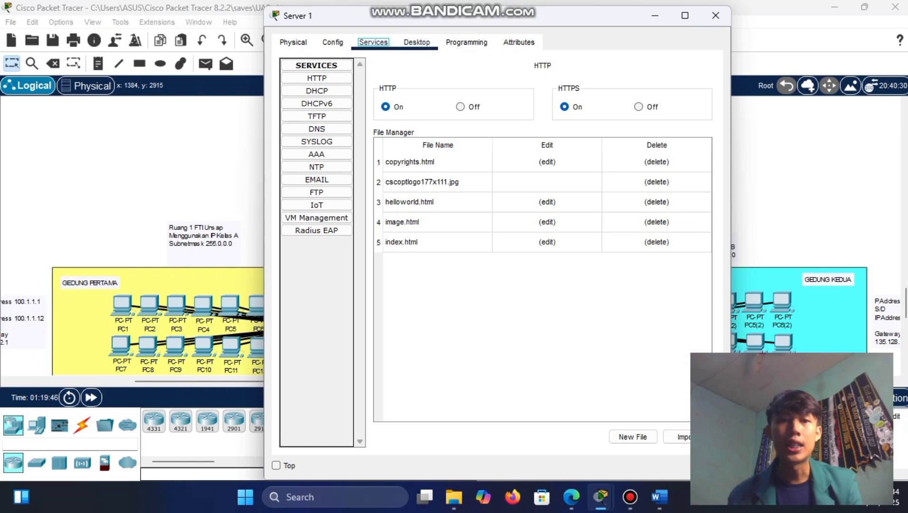
click(416, 43)
click(373, 43)
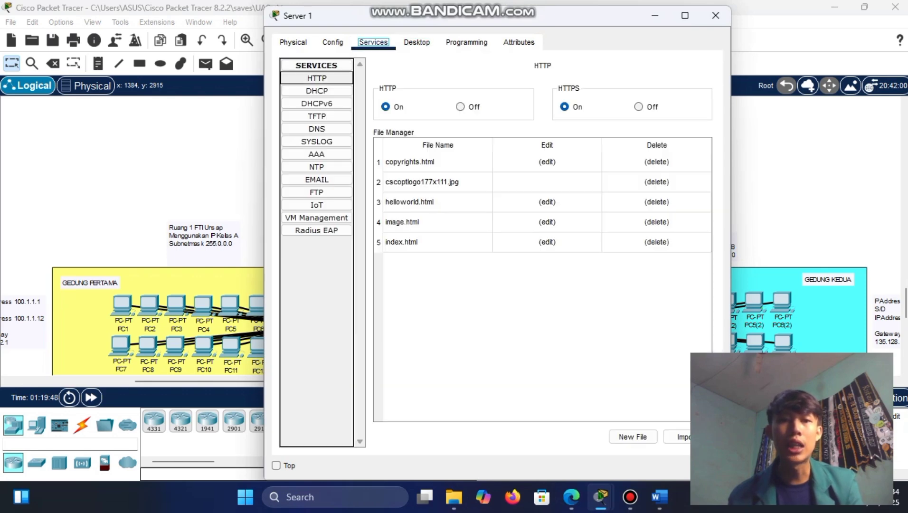
click(316, 78)
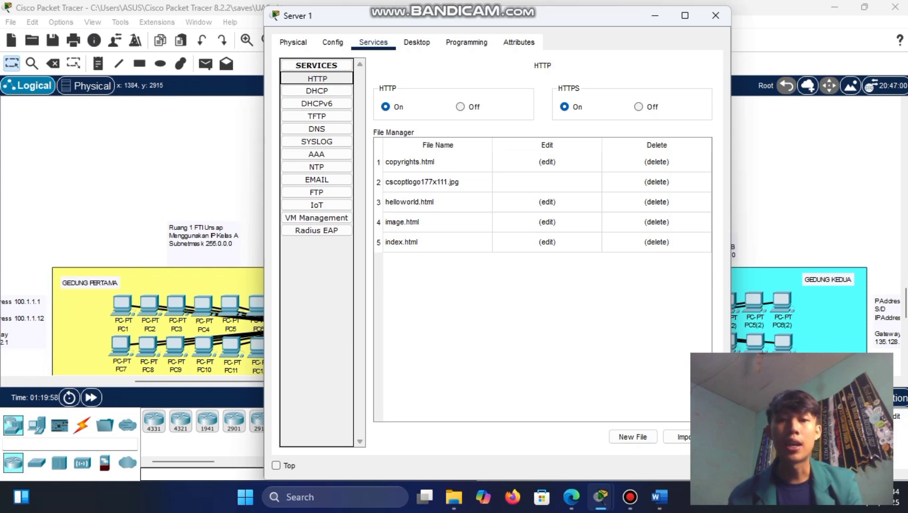
click(547, 242)
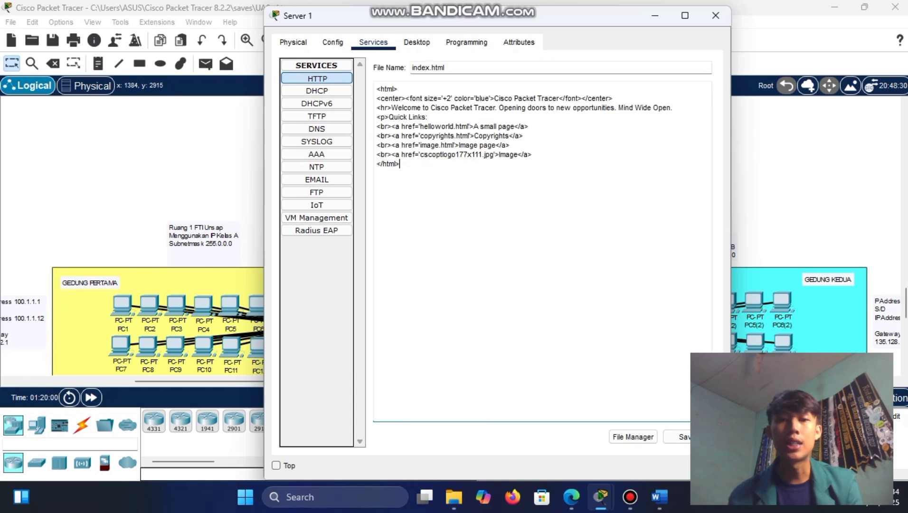
- Examine the default HTML code of index.html, including its heading and welcome text, and minimize the Server 1 window
drag(400, 164, 377, 89)
click(400, 164)
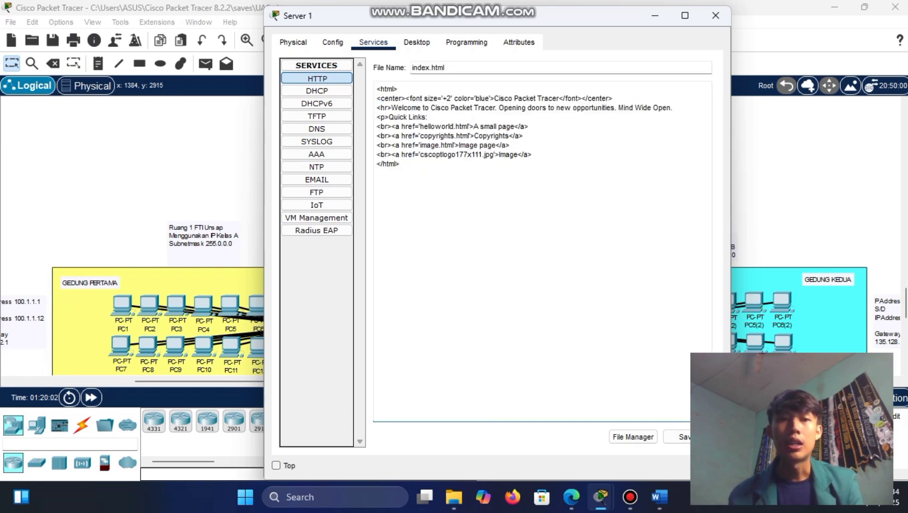
drag(400, 163, 377, 89)
click(400, 164)
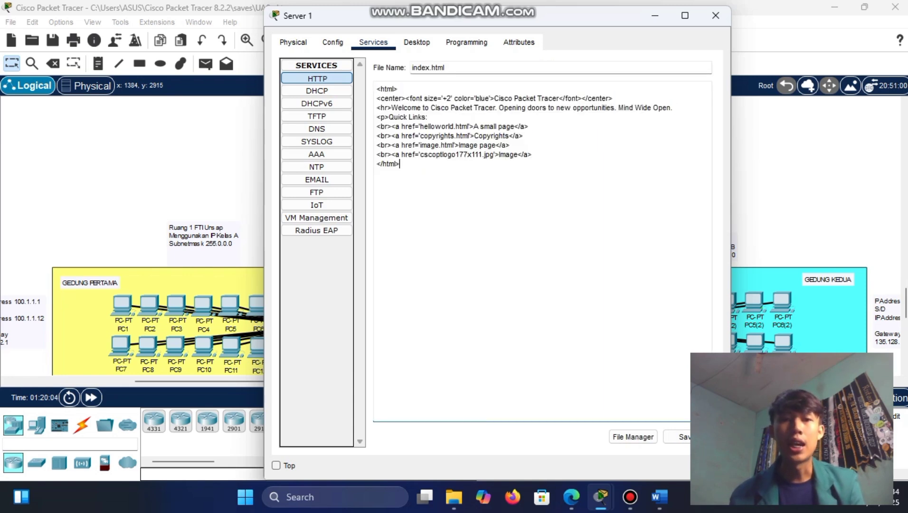
click(451, 108)
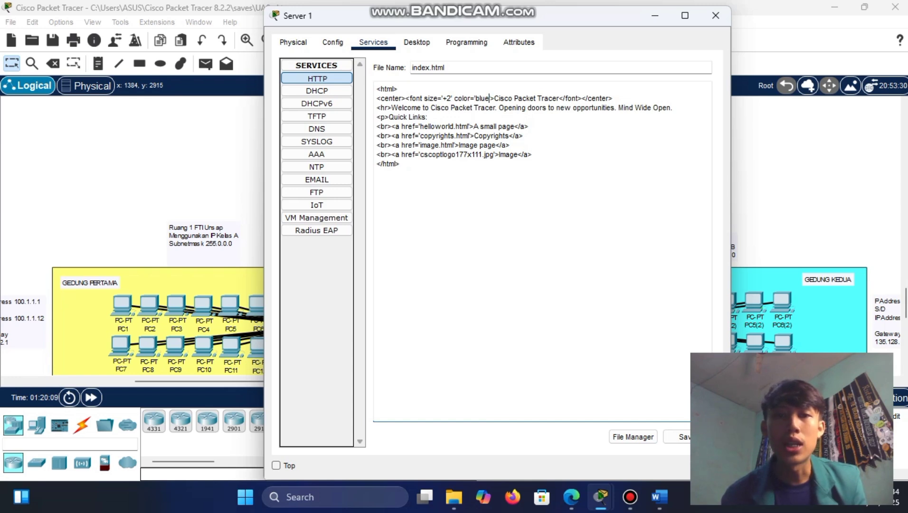
click(576, 98)
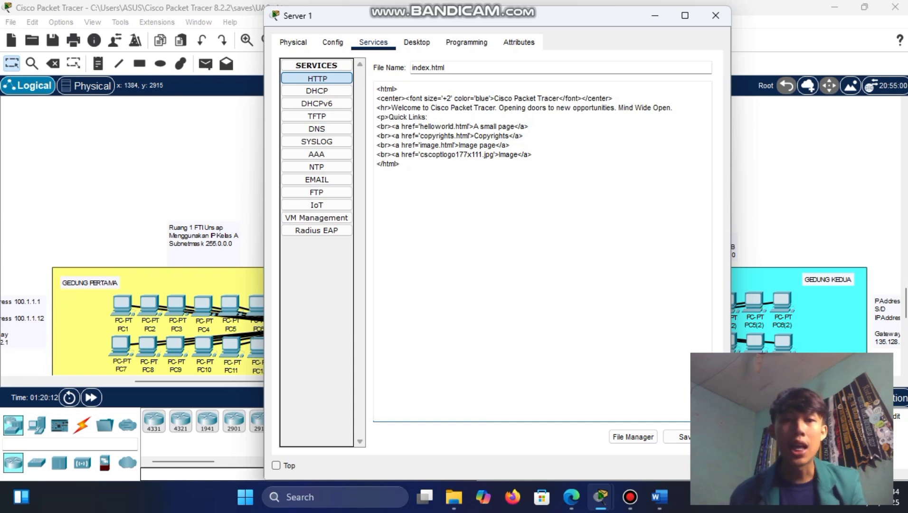
click(655, 16)
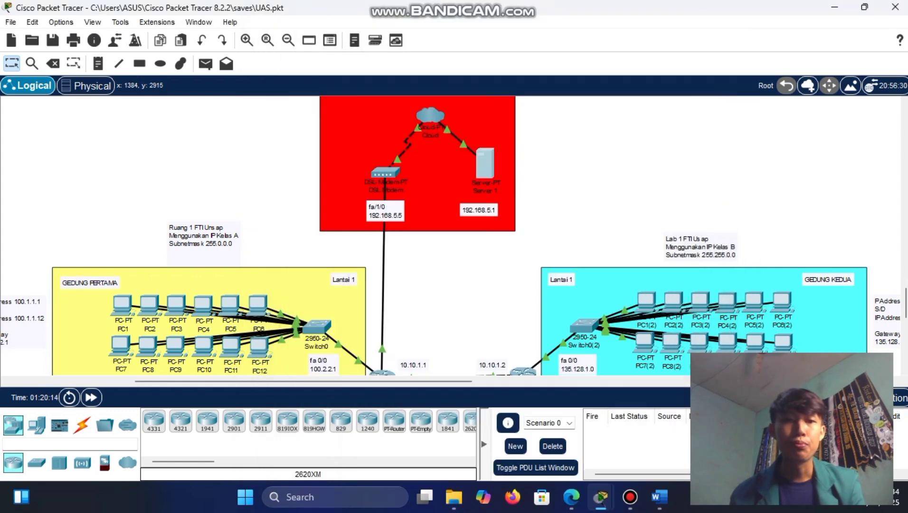
- Load the server's web page at 192.168.5.1 in PC3's Web Browser
scroll(450, 236, down, 3)
scroll(450, 236, down, 2)
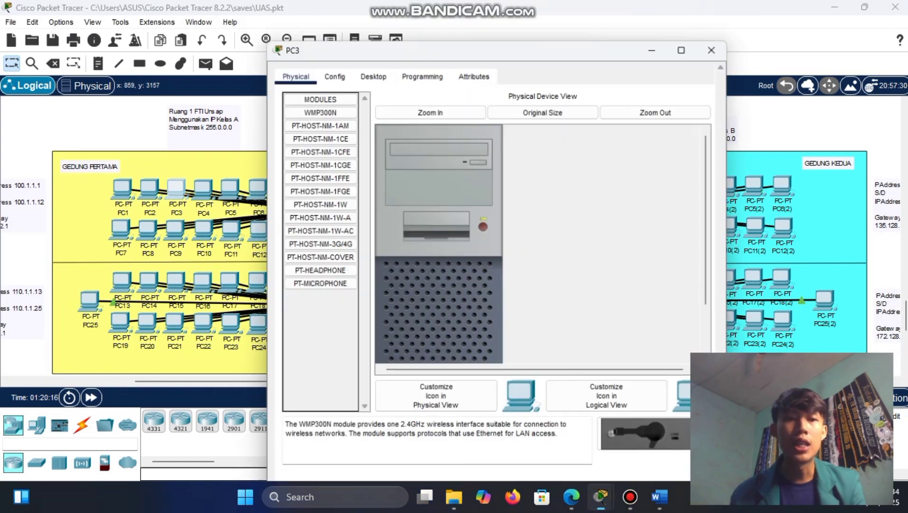
click(177, 187)
click(372, 42)
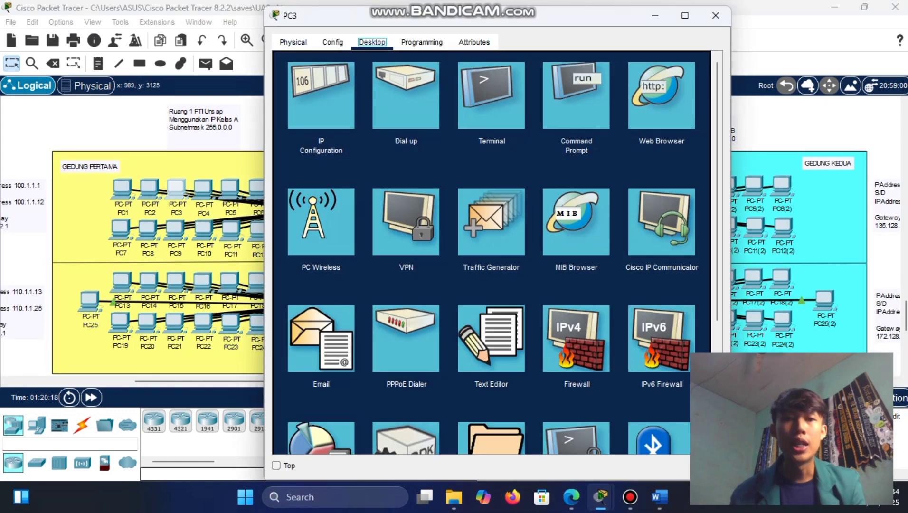
click(661, 95)
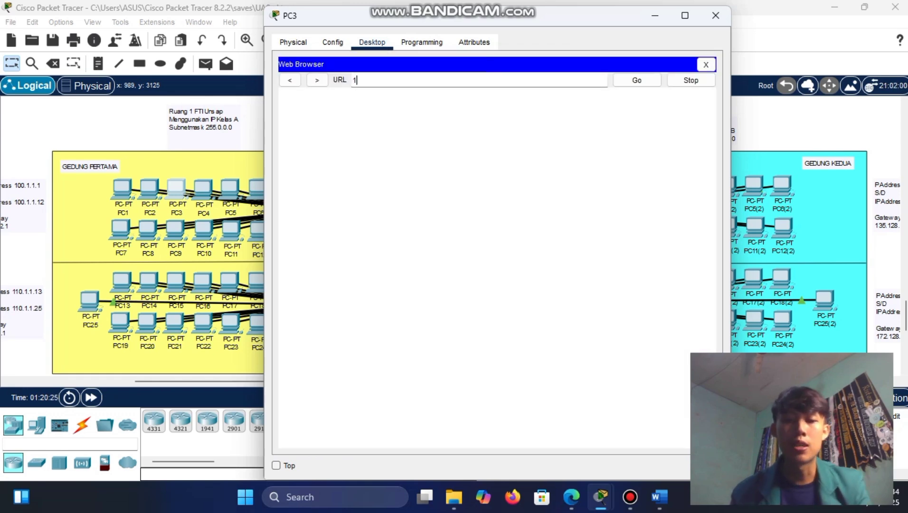
text(192.168.5.1)
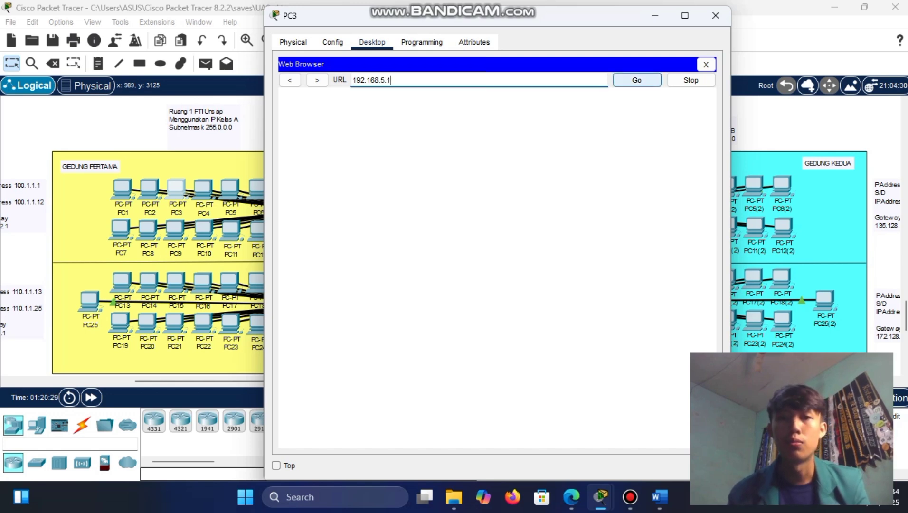
key(Return)
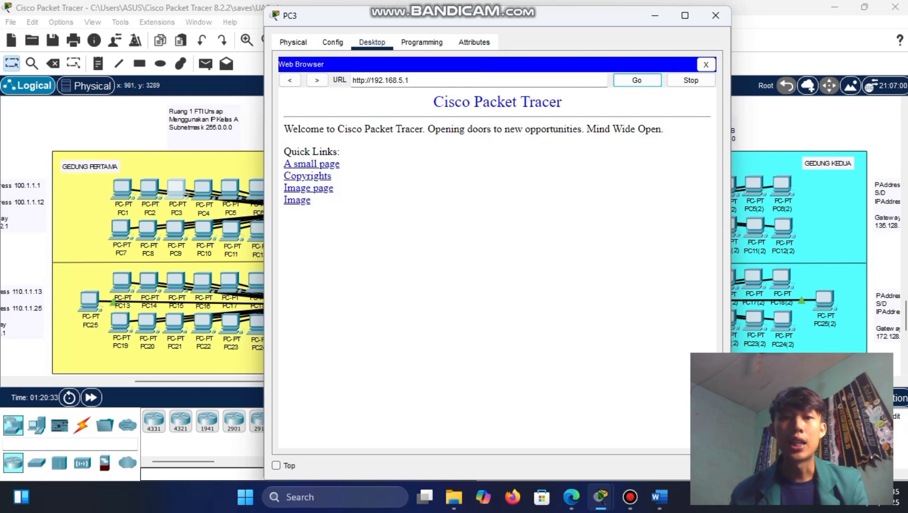
- Return to Server 1's index.html and re-examine the code behind the web page, including the heading colour
click(249, 159)
scroll(456, 190, up, 2)
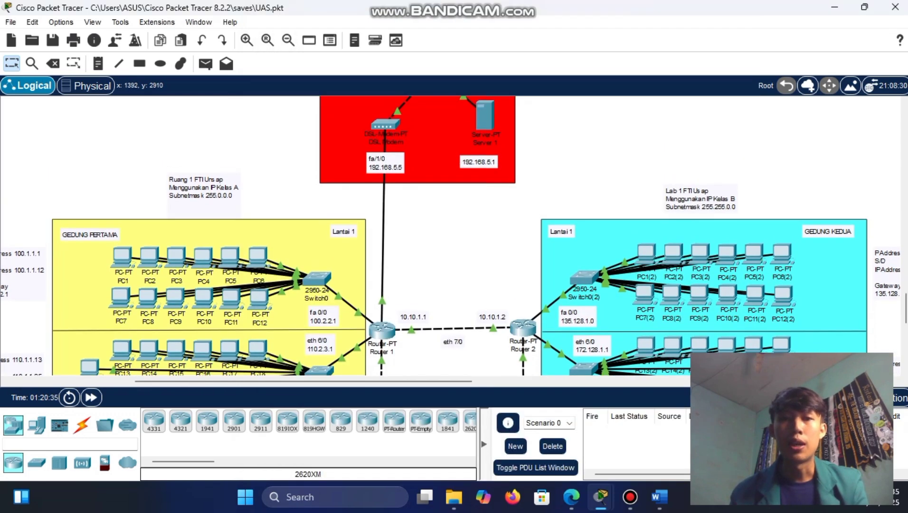
click(485, 116)
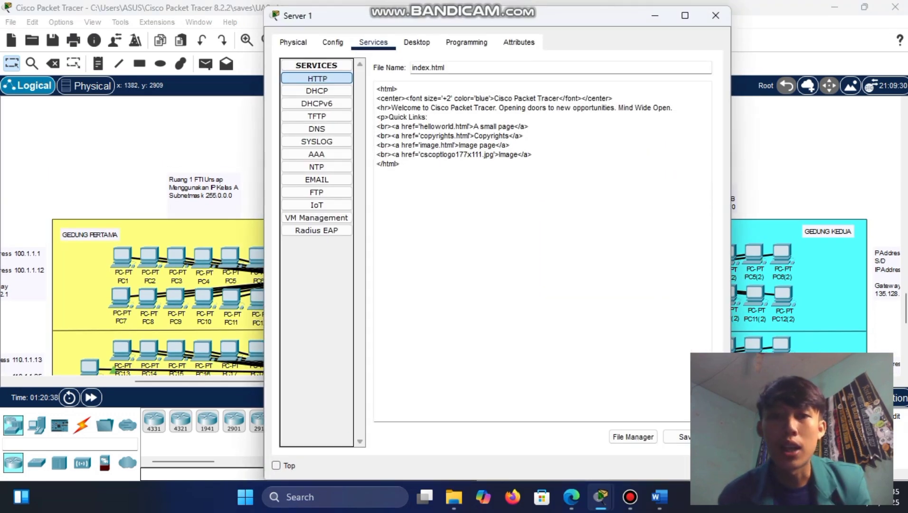
drag(477, 99, 490, 98)
click(400, 163)
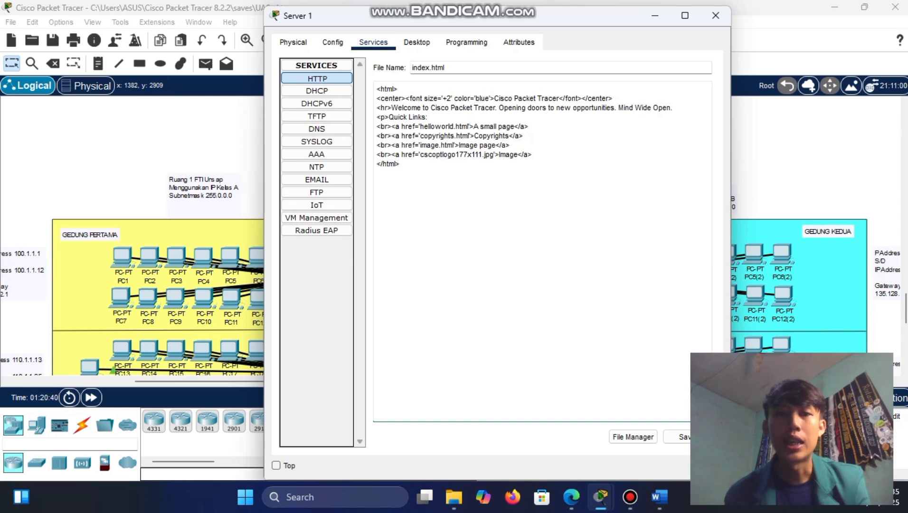
drag(400, 164, 400, 145)
click(400, 163)
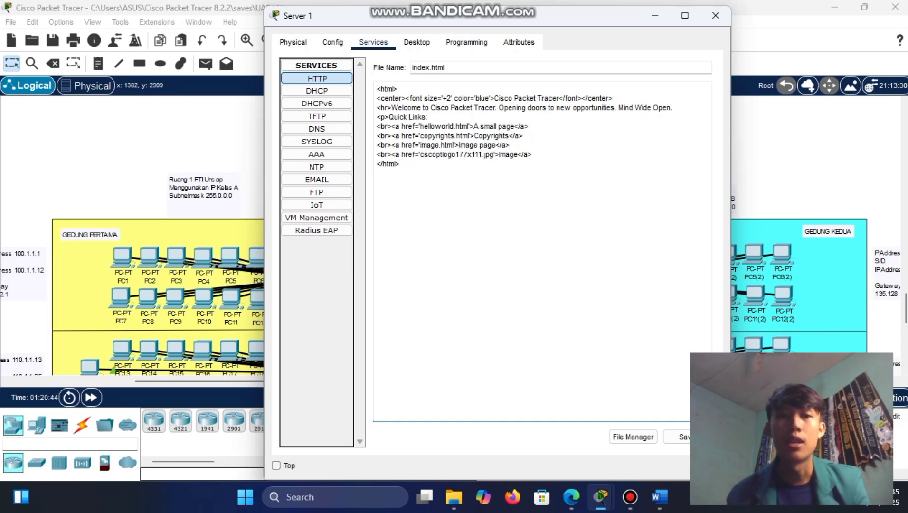
- Switch to Word, copy the entire custom HTML code from Document1, and return to Server 1's index.html
click(659, 497)
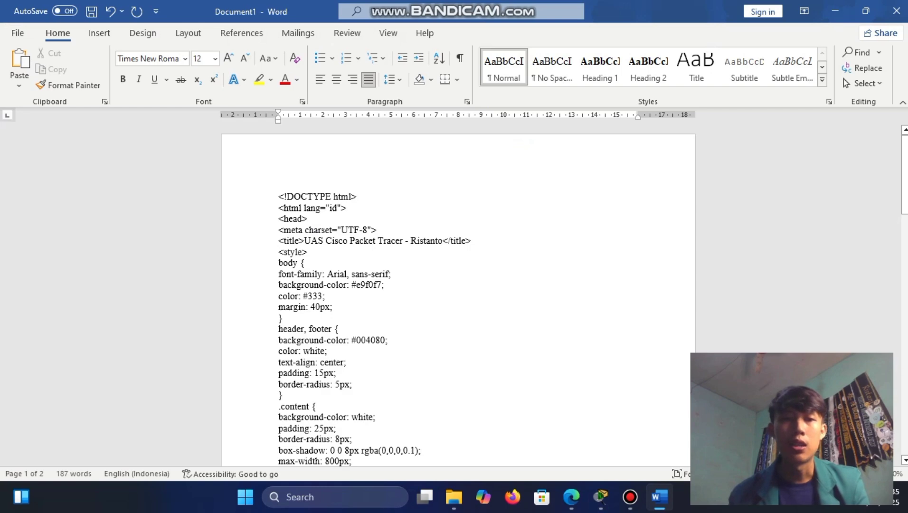
key(ctrl+a)
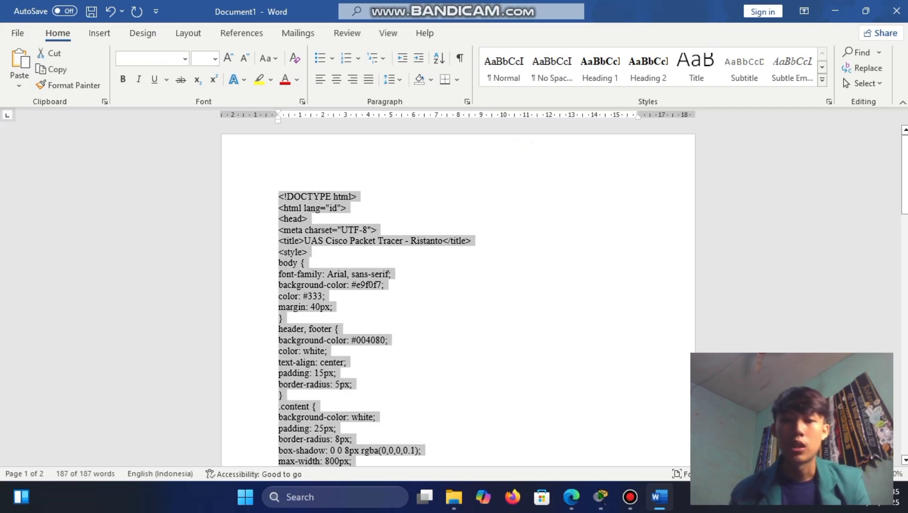
click(600, 497)
click(631, 427)
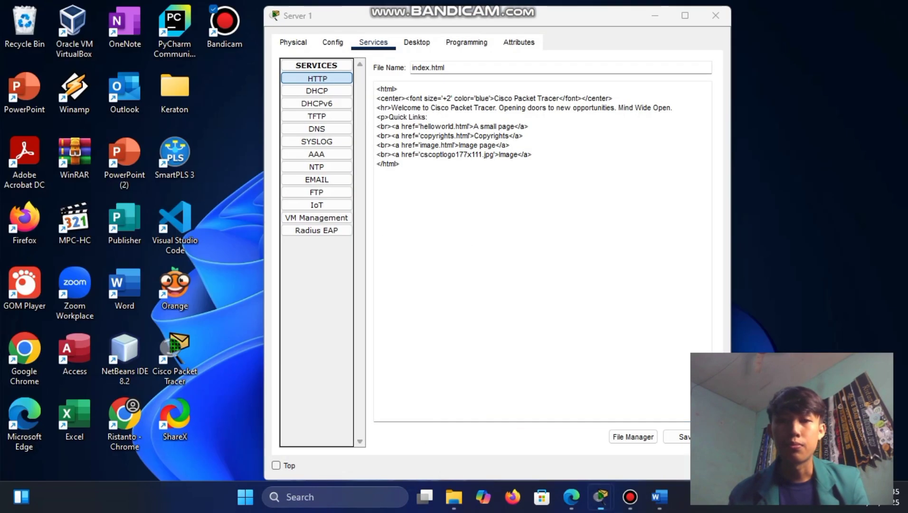
click(659, 498)
click(659, 497)
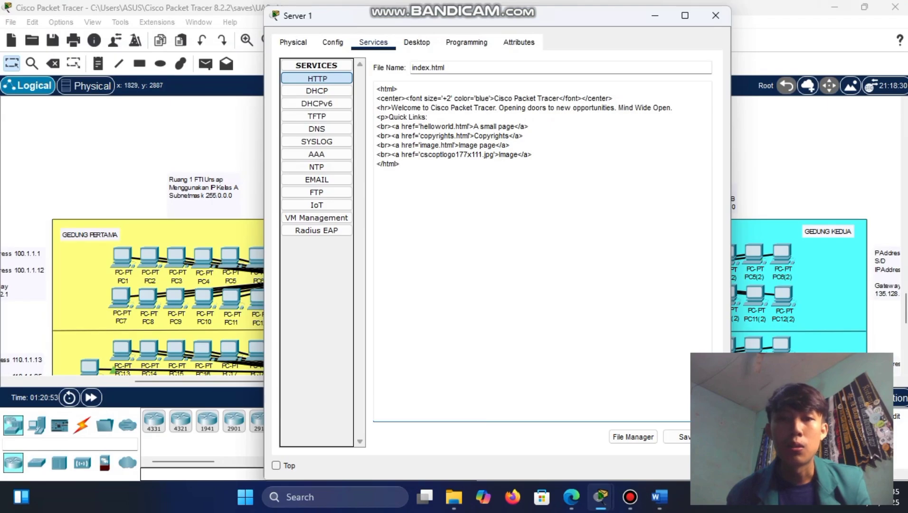
- Replace all the code in Server 1's index.html with the copied HTML and save it over the existing file
key(ctrl+a)
key(BackSpace)
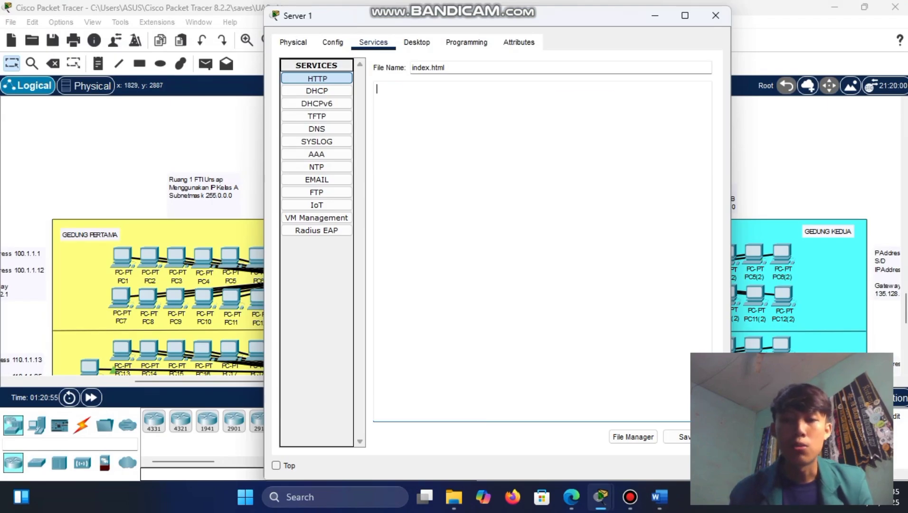
key(ctrl+v)
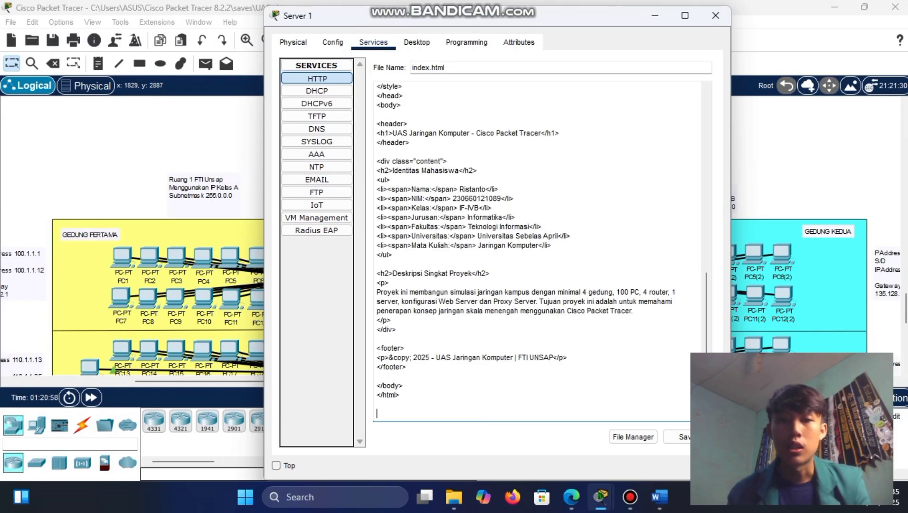
scroll(537, 252, up, 15)
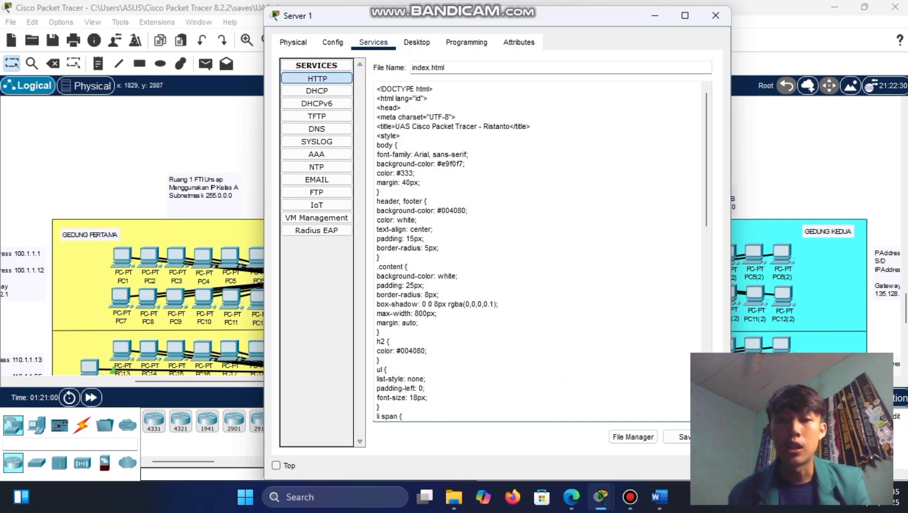
click(678, 437)
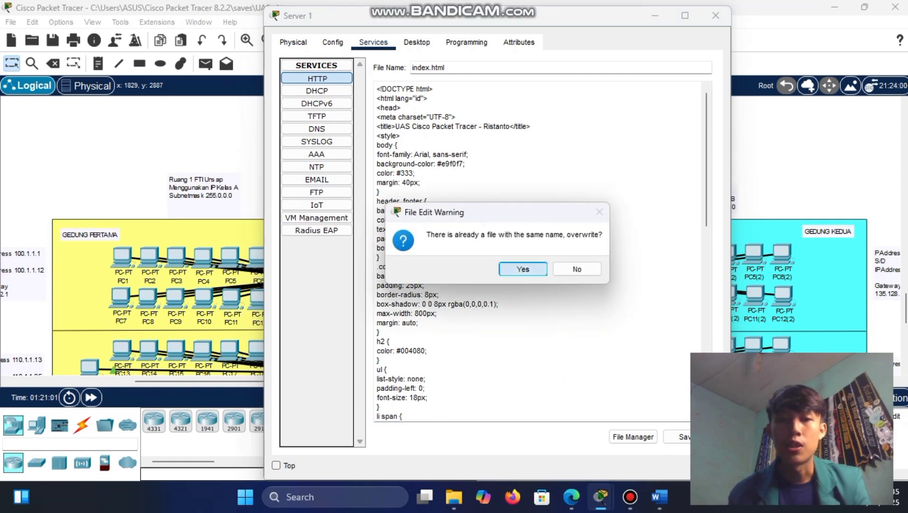
key(Return)
click(716, 15)
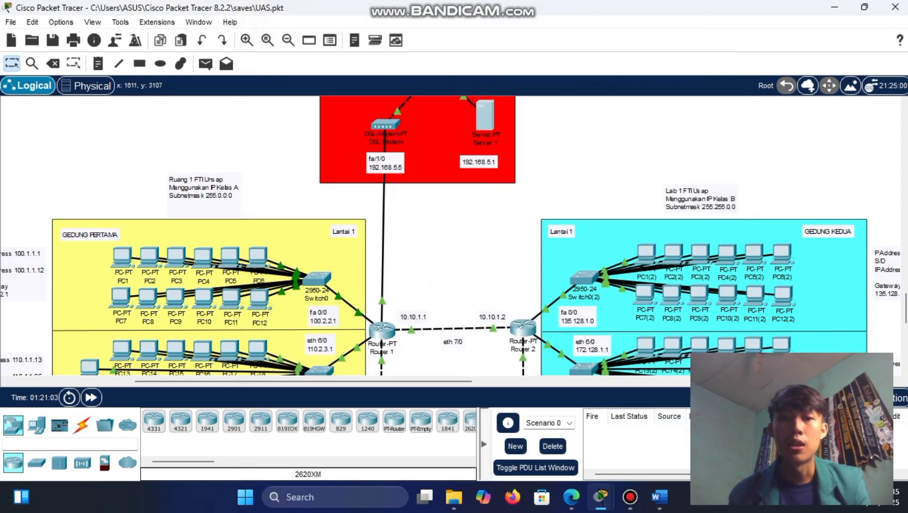
- Load the server's web page at 192.168.5.1 in the Web Browser of PC3(2) in Gedung Kedua
scroll(456, 237, down, 5)
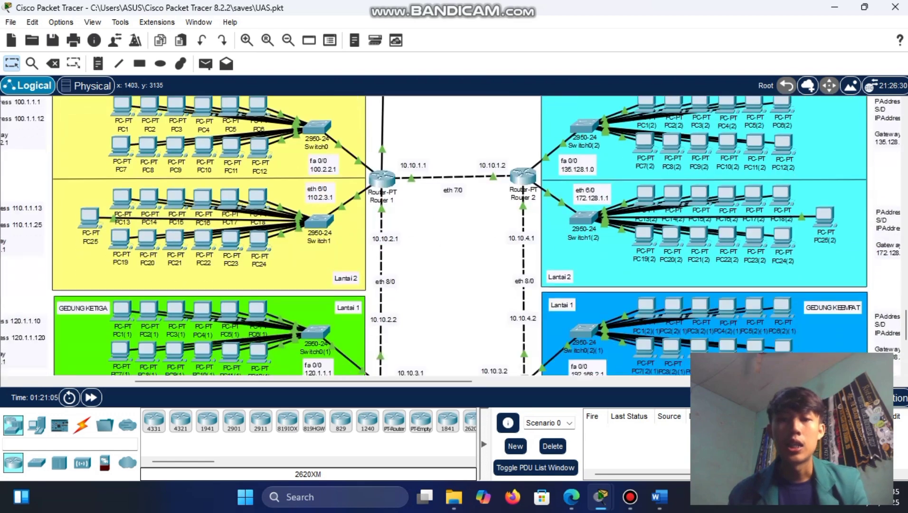
scroll(456, 238, up, 4)
scroll(456, 237, down, 3)
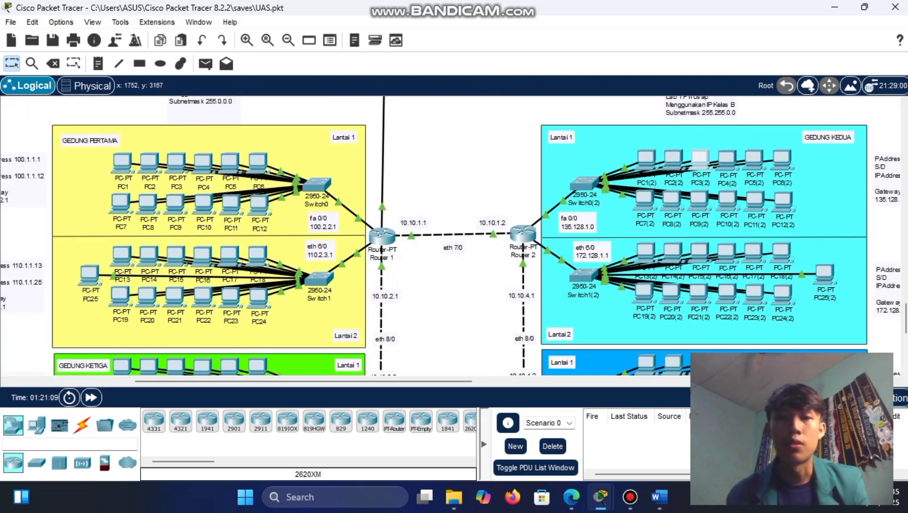
click(700, 159)
click(372, 42)
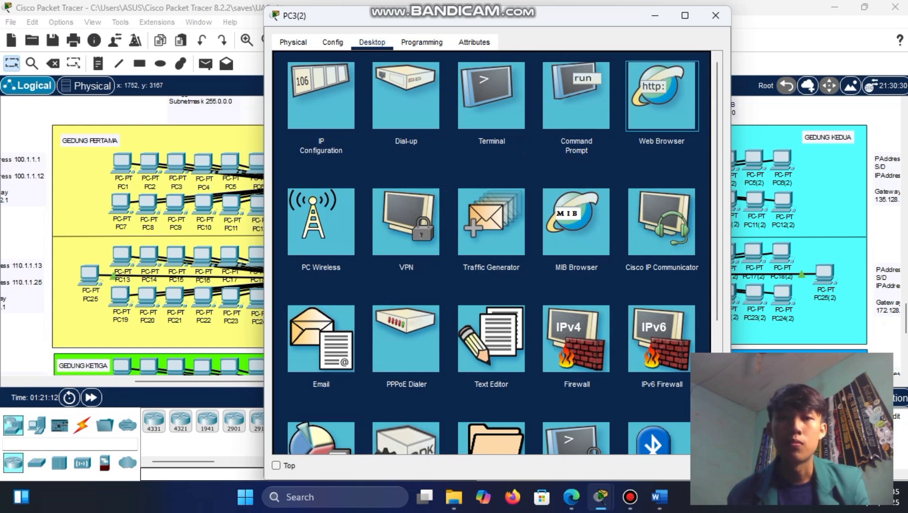
click(662, 95)
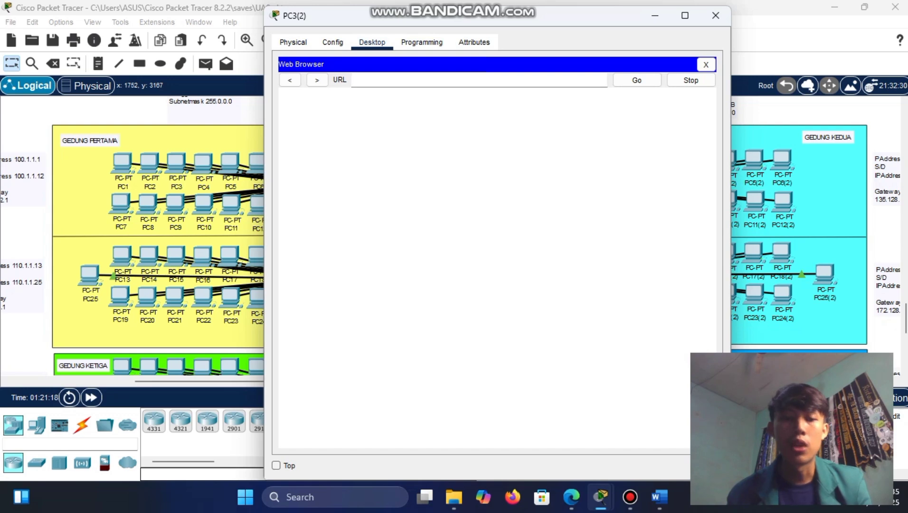
text(192.168)
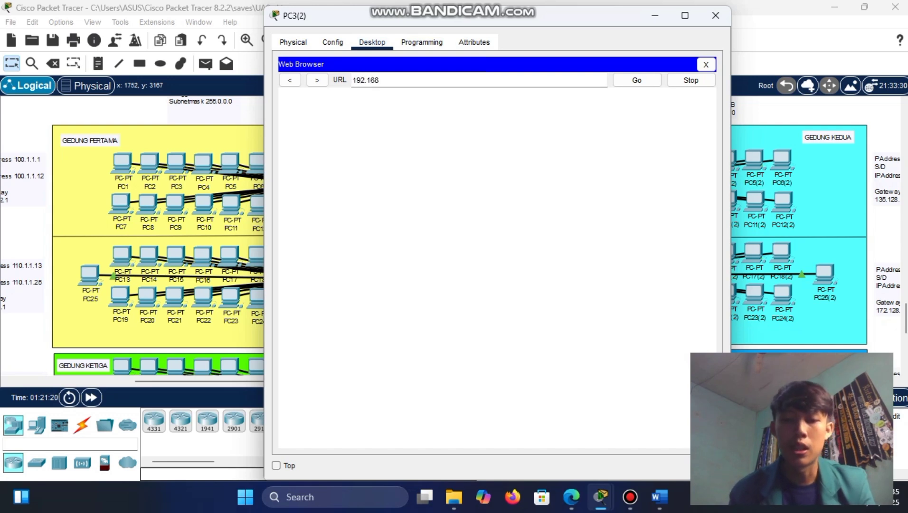
text(.5.1)
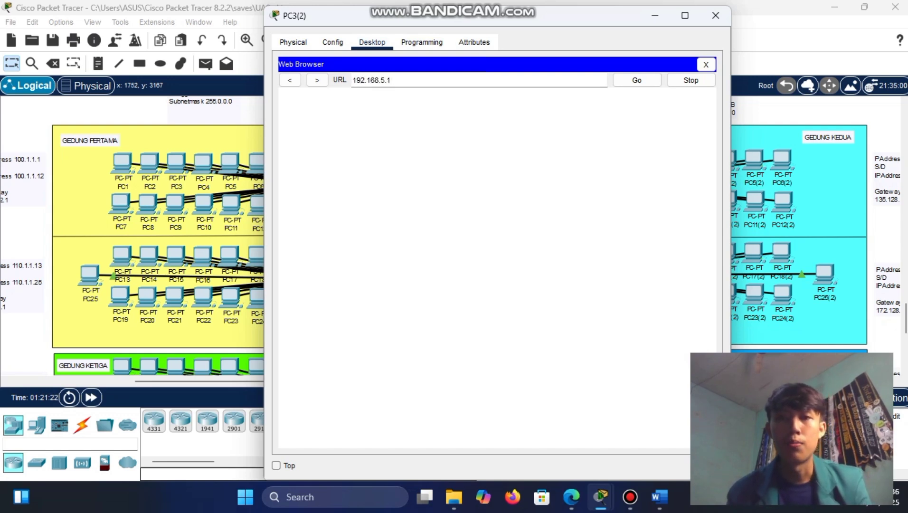
key(Return)
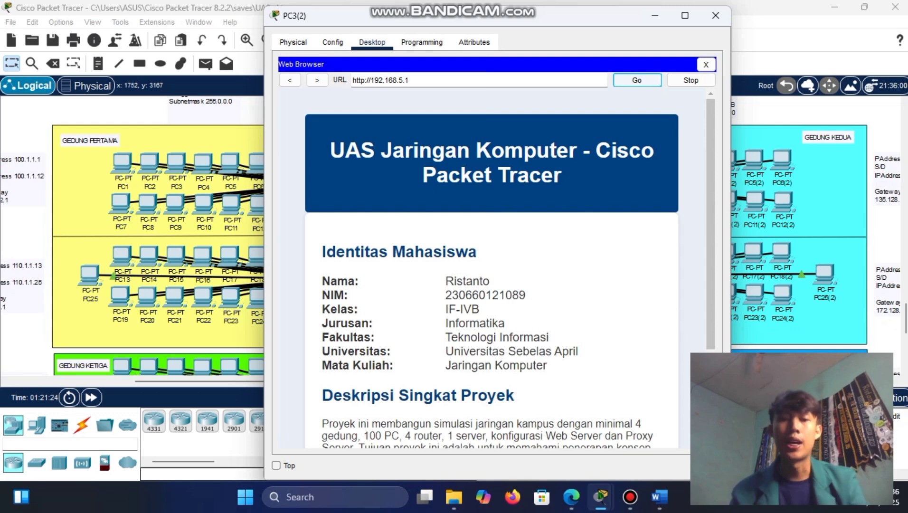
- Review the custom page's header, student identity section, project description and footer, and close the PC3(2) window
scroll(492, 284, down, 3)
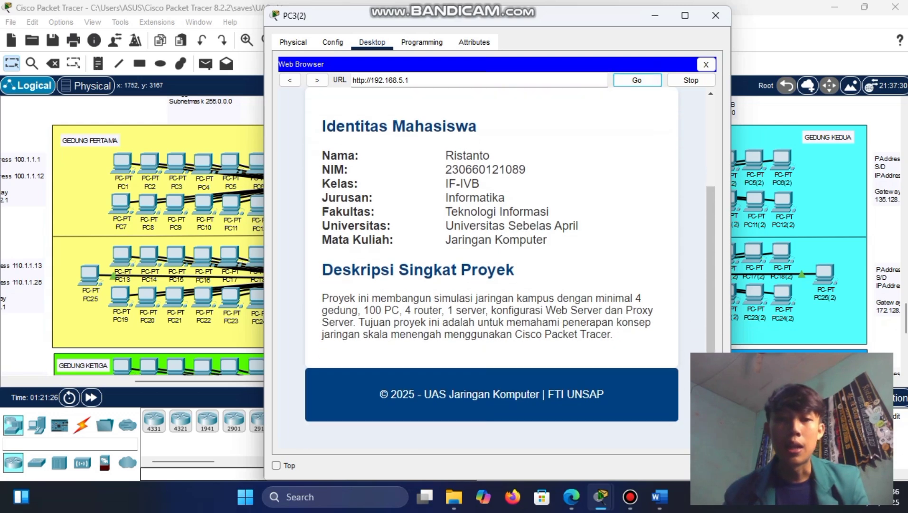
scroll(492, 285, up, 3)
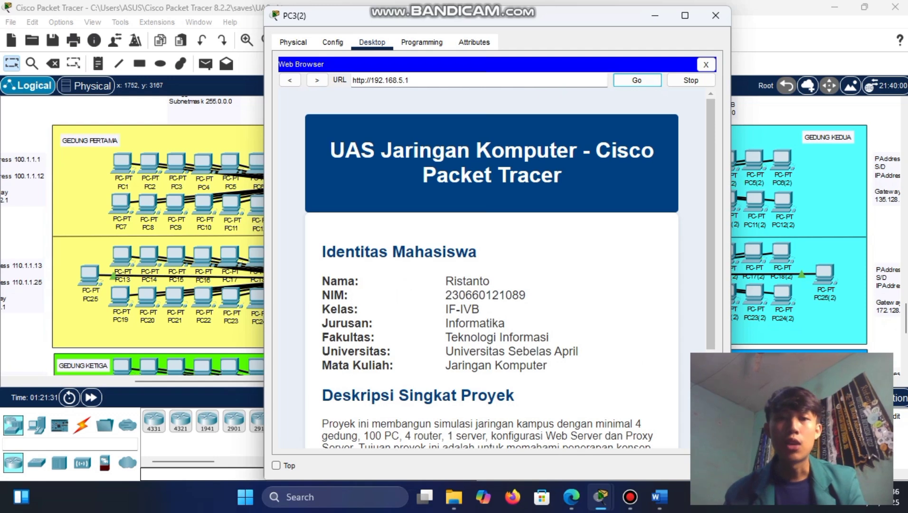
scroll(491, 285, down, 2)
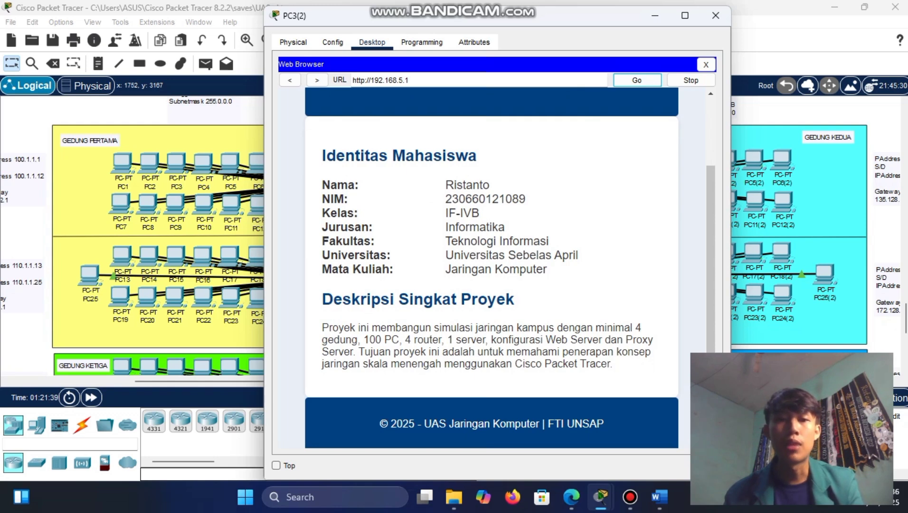
scroll(491, 285, down, 1)
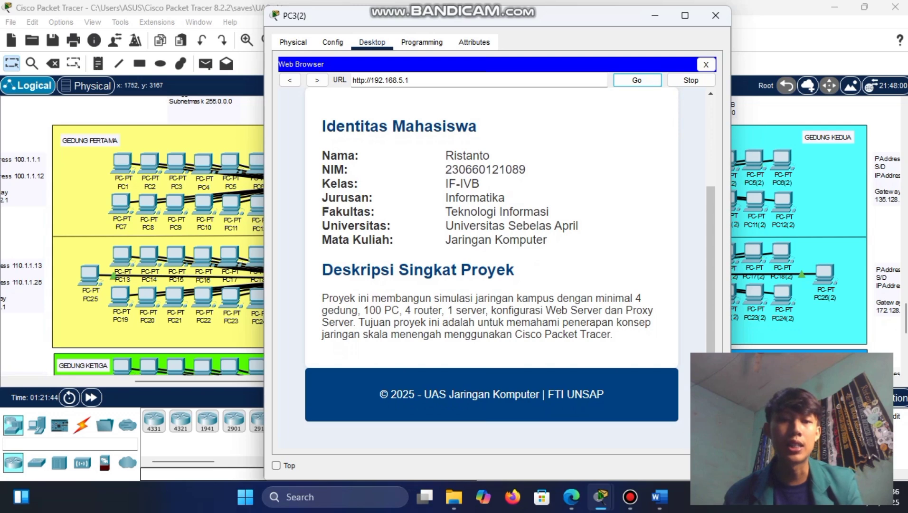
scroll(491, 266, up, 4)
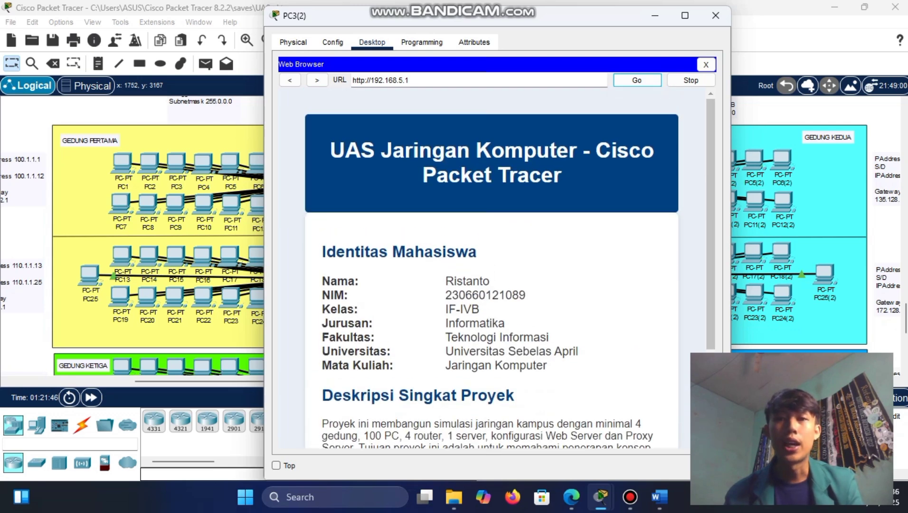
click(715, 16)
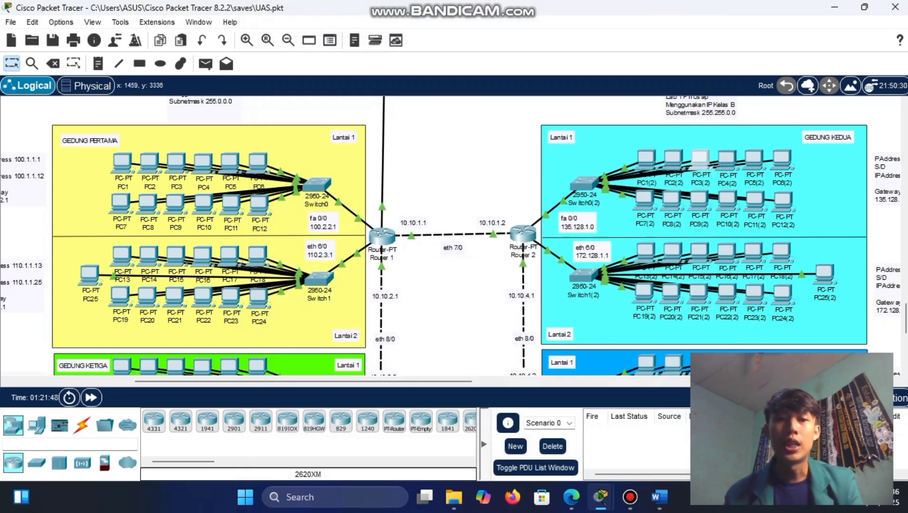
scroll(452, 237, up, 5)
scroll(451, 236, down, 5)
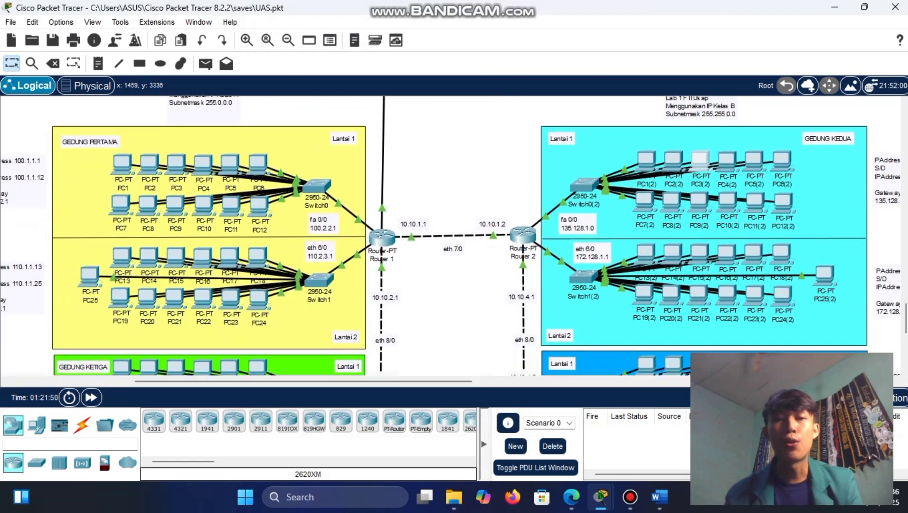
scroll(451, 236, down, 1)
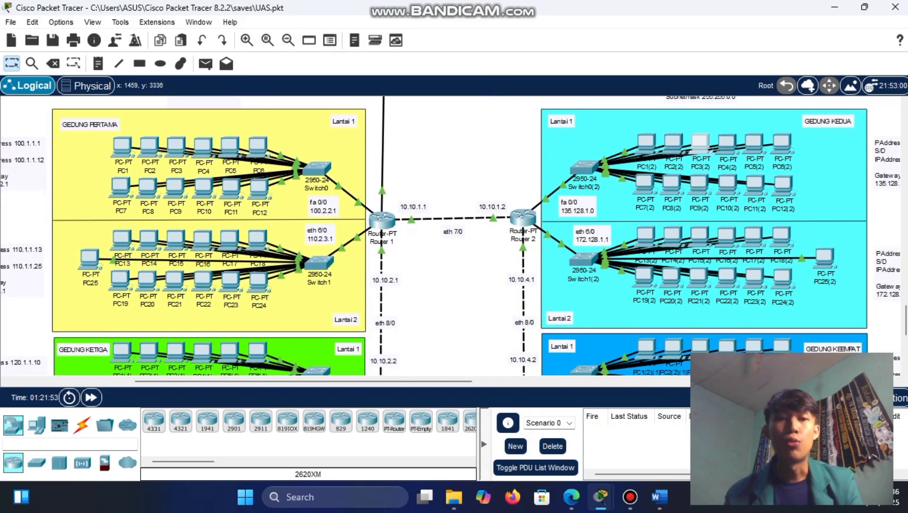
scroll(700, 143, up, 5)
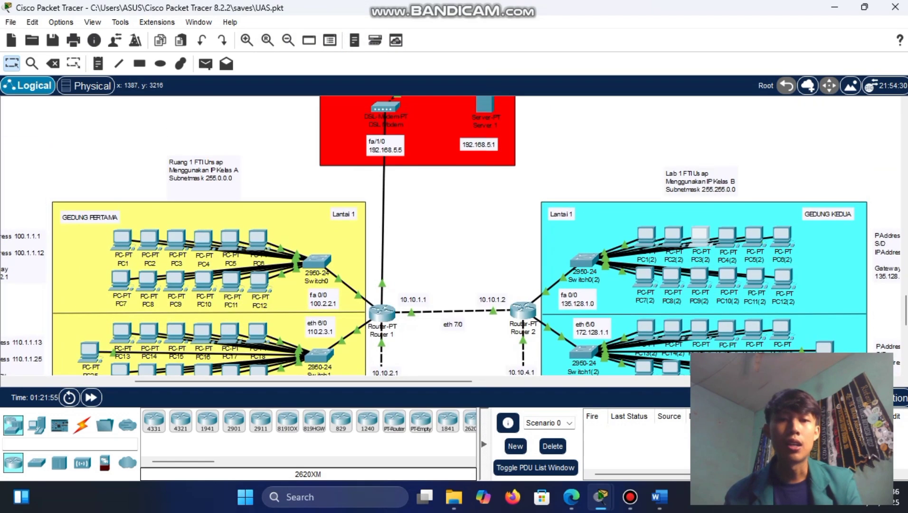
scroll(701, 144, left, 2)
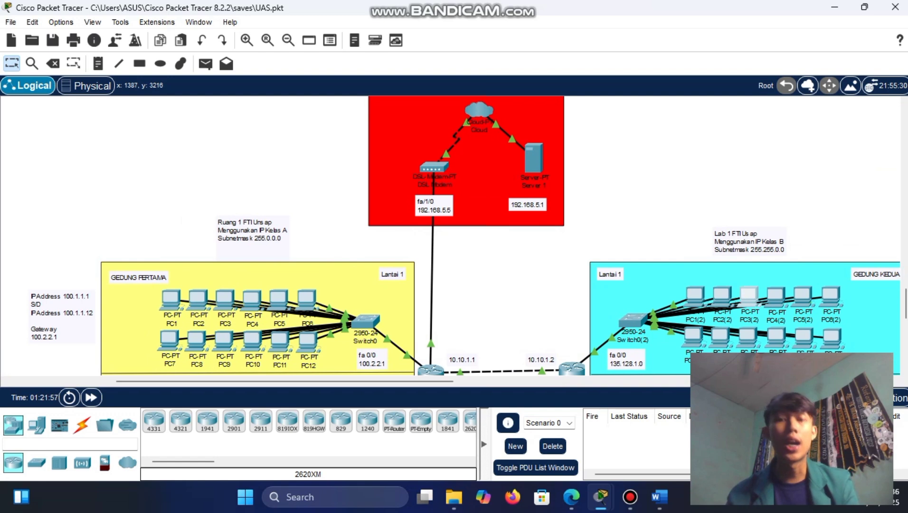